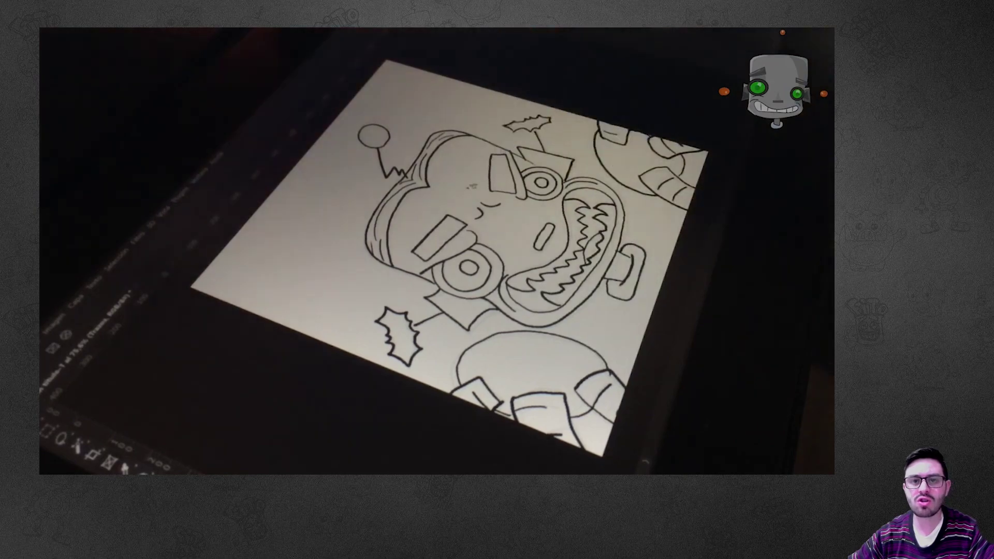
pyautogui.hotkey('ctrl', 'z')
pyautogui.click(474, 150)
pyautogui.hotkey('ctrl', 'z')
pyautogui.click(475, 155)
pyautogui.hotkey('ctrl', 'z')
pyautogui.click(469, 160)
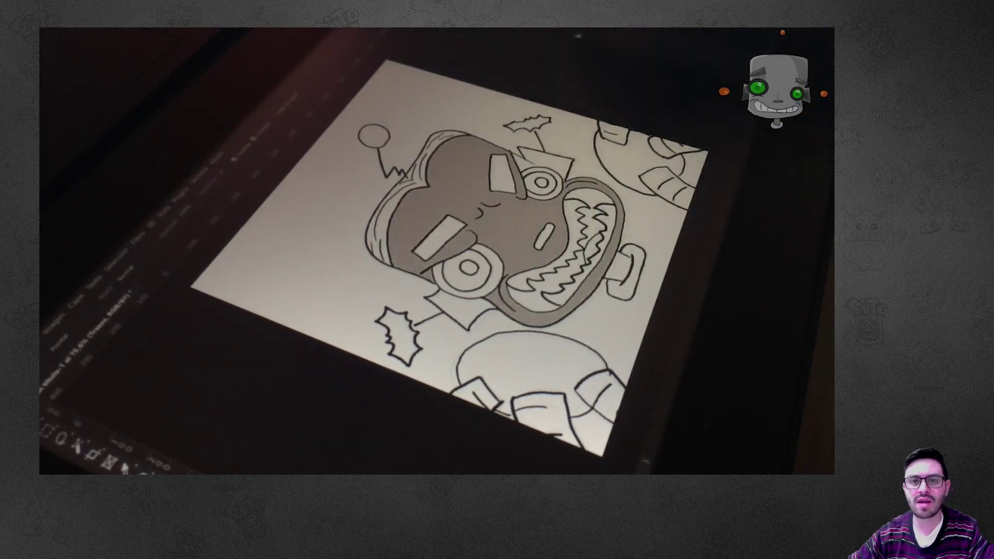
pyautogui.click(637, 264)
pyautogui.click(619, 266)
pyautogui.click(551, 159)
pyautogui.click(463, 311)
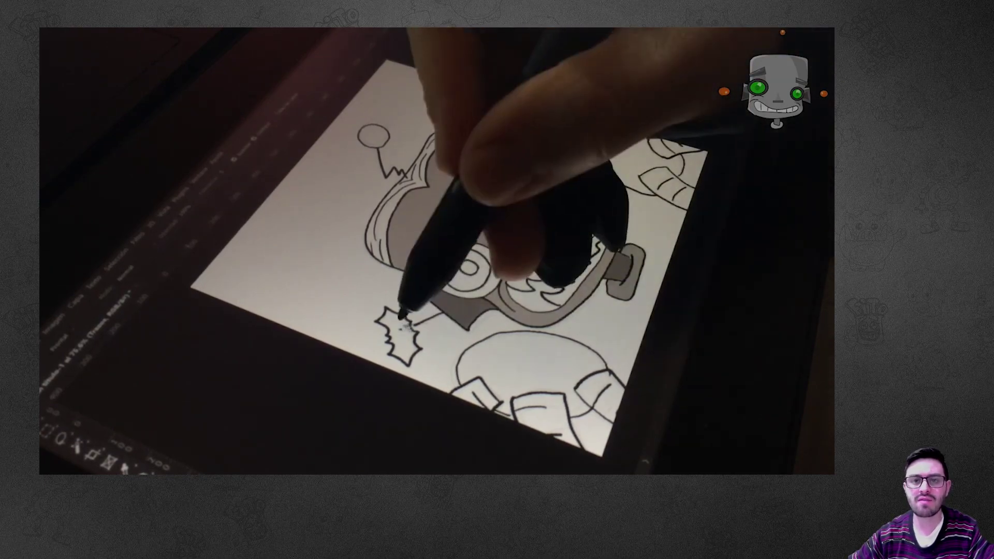
pyautogui.click(403, 331)
pyautogui.click(528, 125)
pyautogui.click(438, 142)
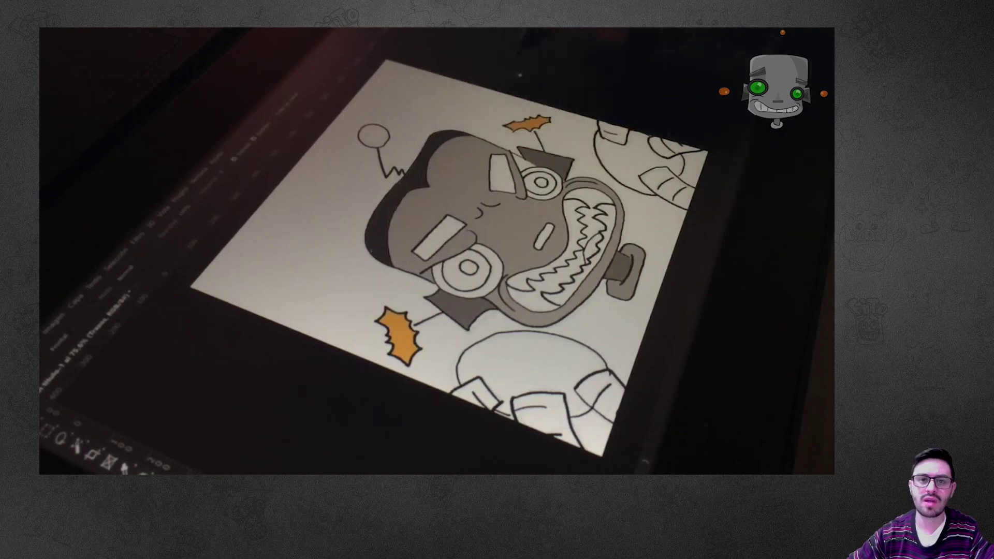
pyautogui.click(374, 135)
pyautogui.click(439, 237)
pyautogui.click(502, 172)
pyautogui.click(479, 281)
pyautogui.click(550, 190)
pyautogui.click(594, 248)
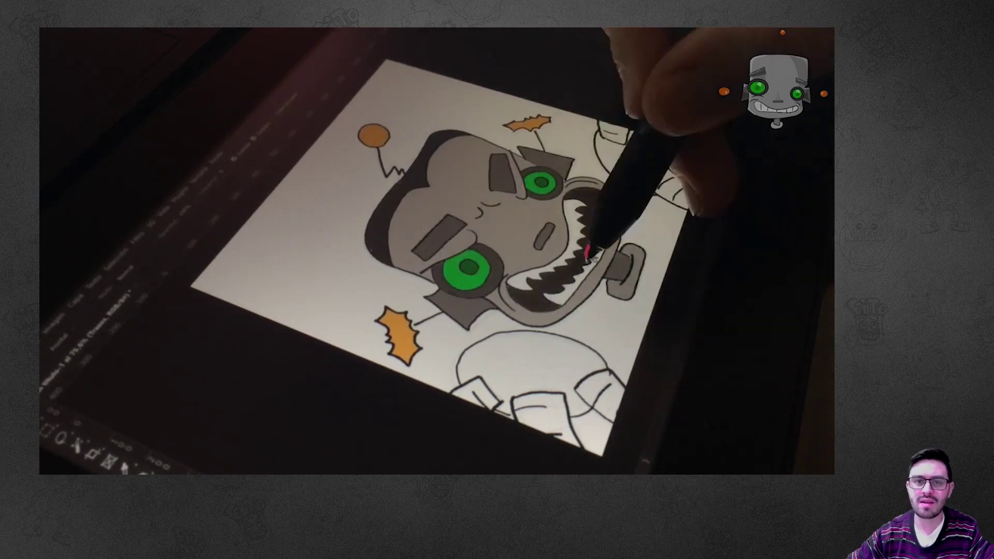
pyautogui.click(621, 164)
pyautogui.click(525, 363)
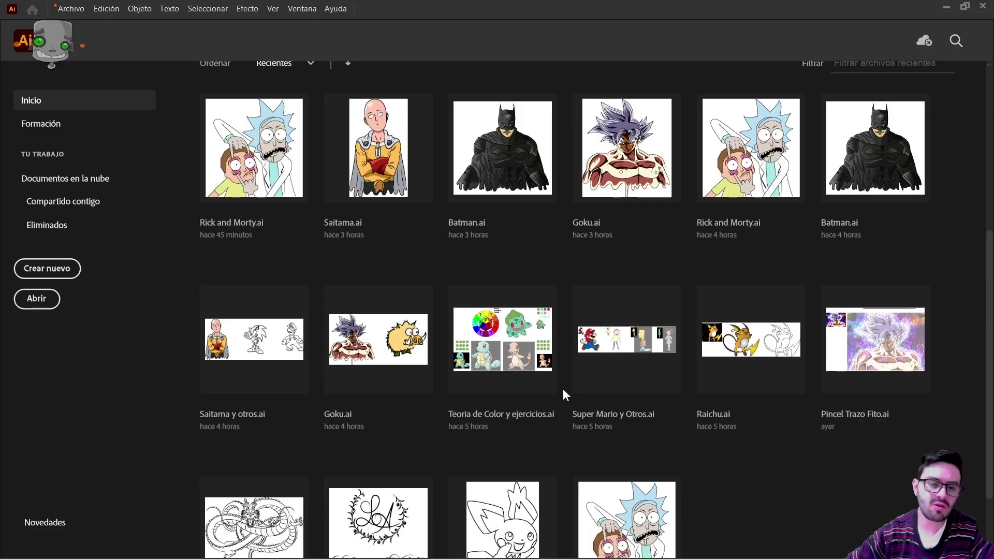
# Create a new document of 1000 x 1000 px with one artboard, using the recent custom preset
pyautogui.click(60, 267)
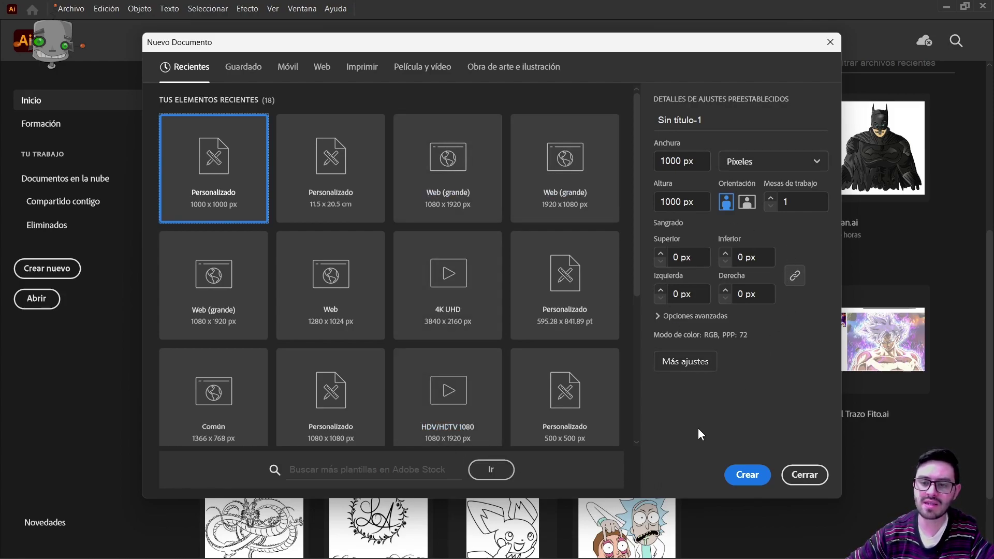
pyautogui.click(733, 474)
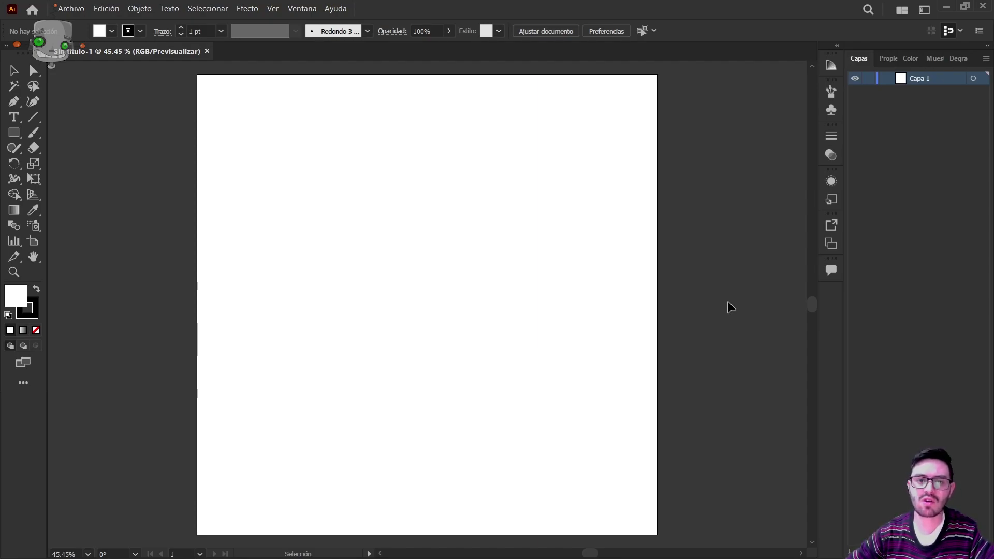
# Switch to the Gaomon tablet driver and review which programs can have their own pen settings
pyautogui.click(808, 547)
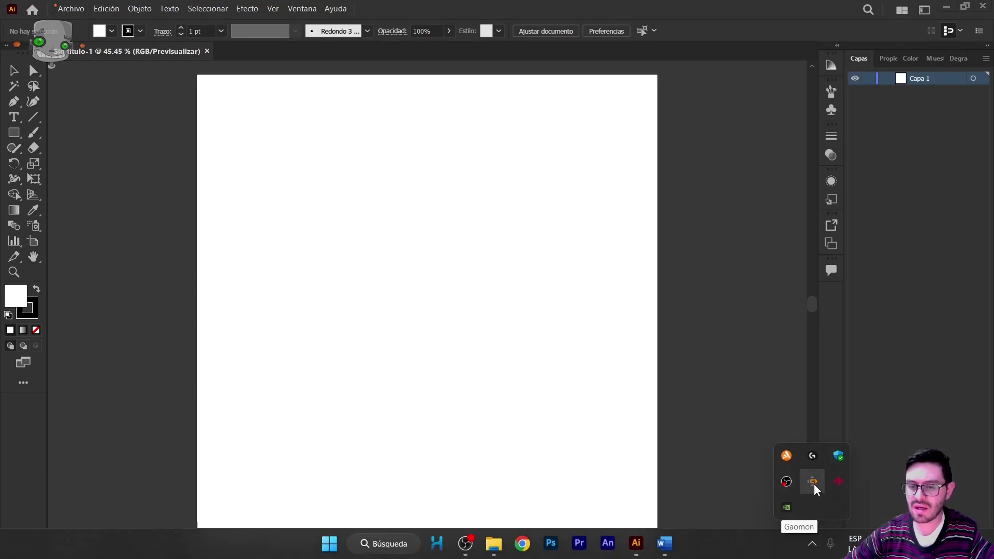
pyautogui.click(813, 487)
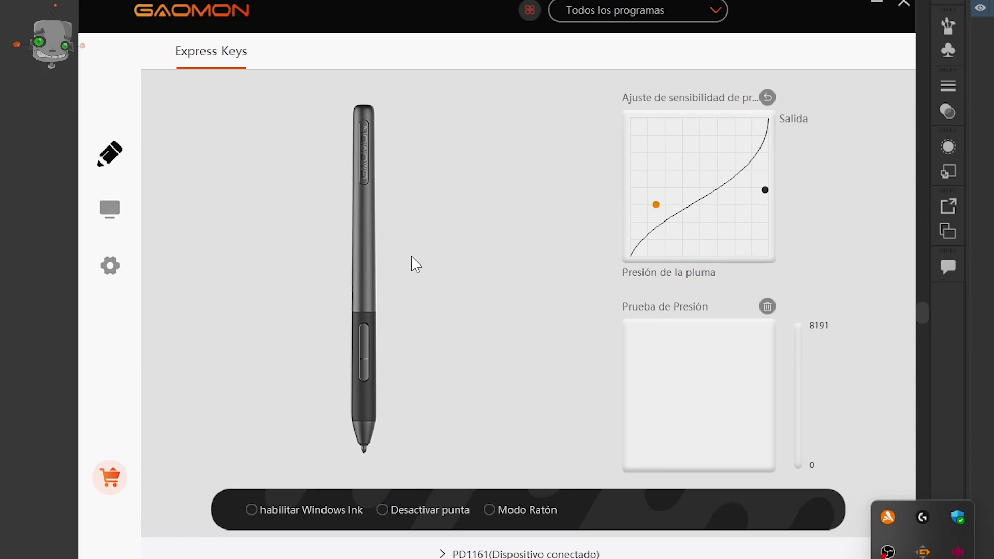
pyautogui.click(707, 14)
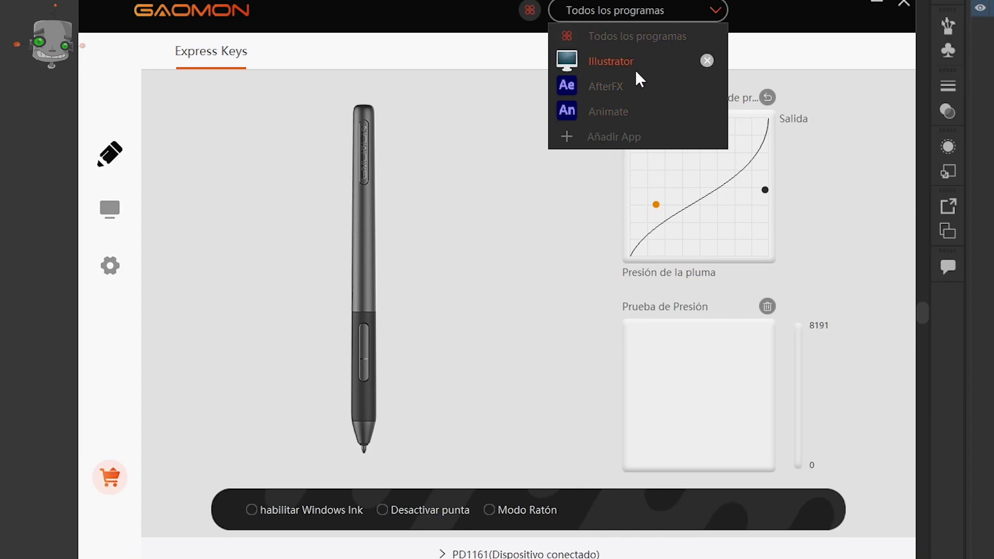
pyautogui.click(433, 28)
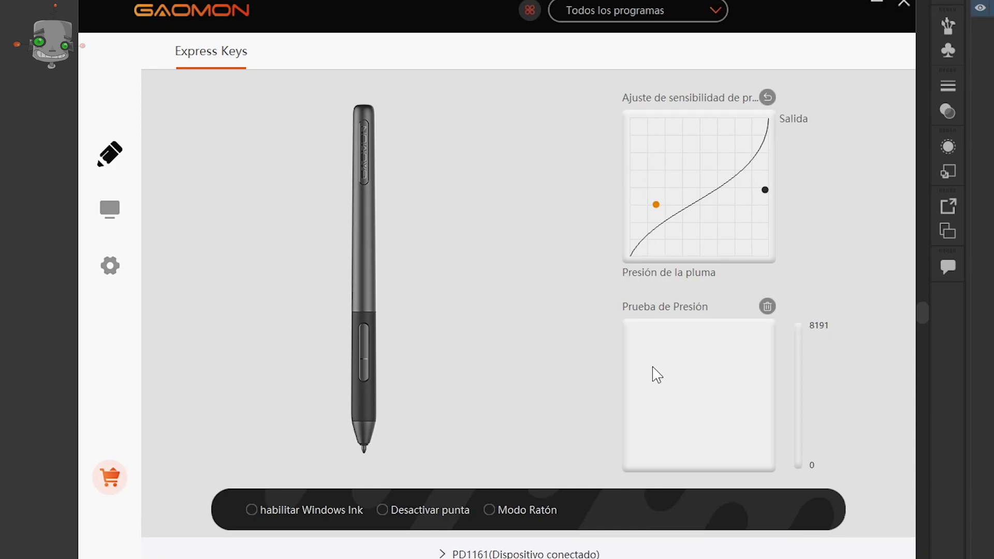
# Test the pen pressure with three diagonal strokes of varying pressure in the driver's pressure test area
pyautogui.moveTo(637, 361); pyautogui.dragTo(677, 327)
pyautogui.moveTo(641, 379); pyautogui.dragTo(716, 326)
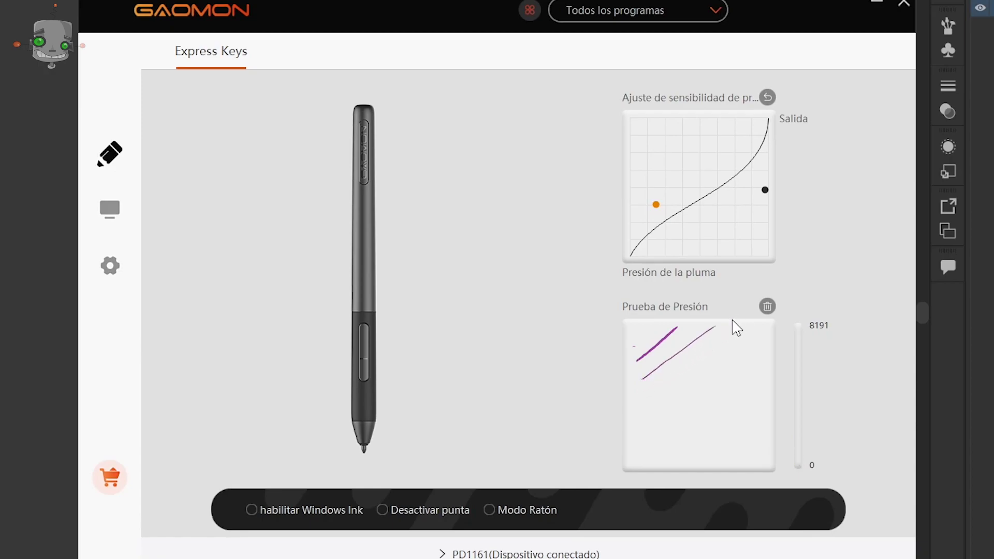
pyautogui.moveTo(652, 419)
pyautogui.mouseDown()
pyautogui.moveTo(730, 365)
pyautogui.moveTo(746, 334)
pyautogui.mouseUp()
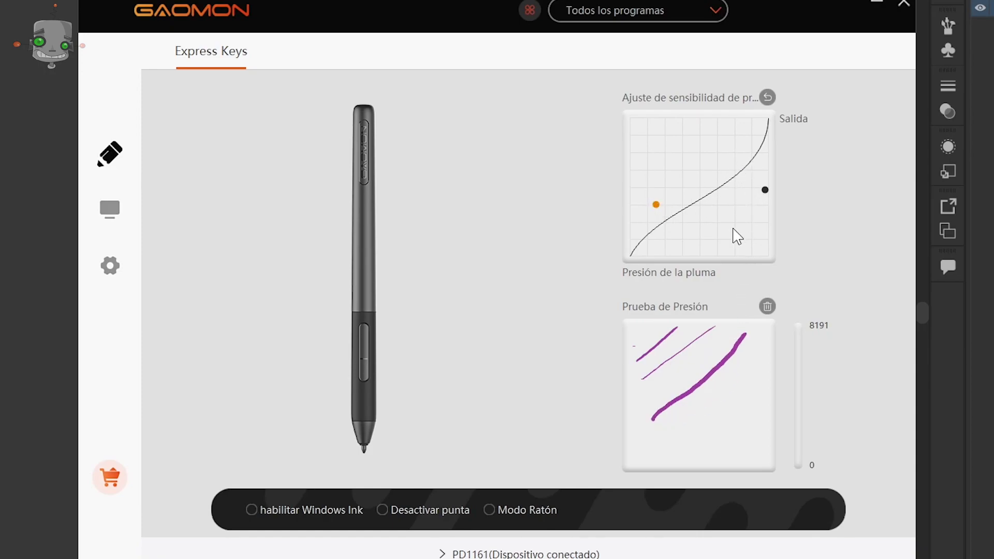
# Examine the shortcuts assigned to the tablet's physical express keys for all programs, and close the Gaomon driver
pyautogui.click(110, 209)
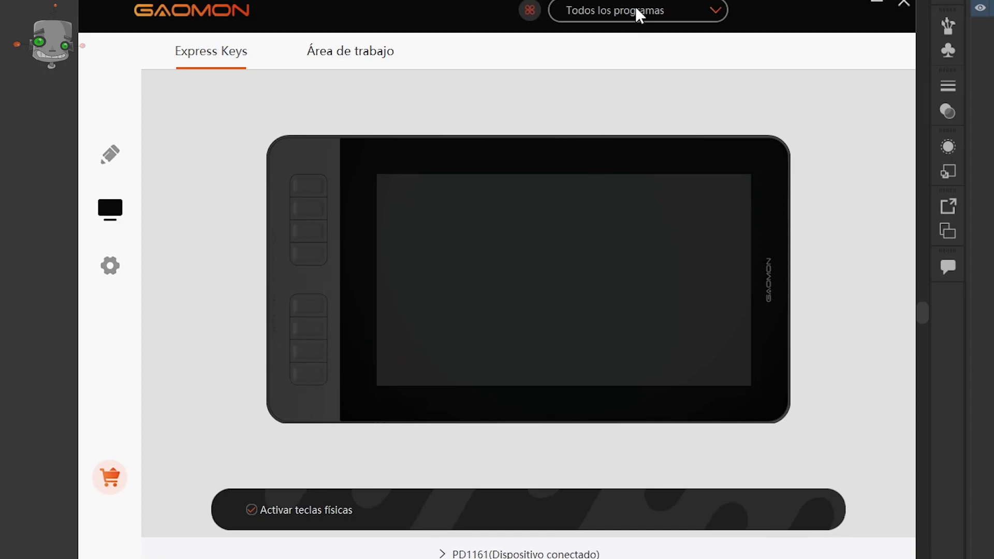
pyautogui.click(696, 17)
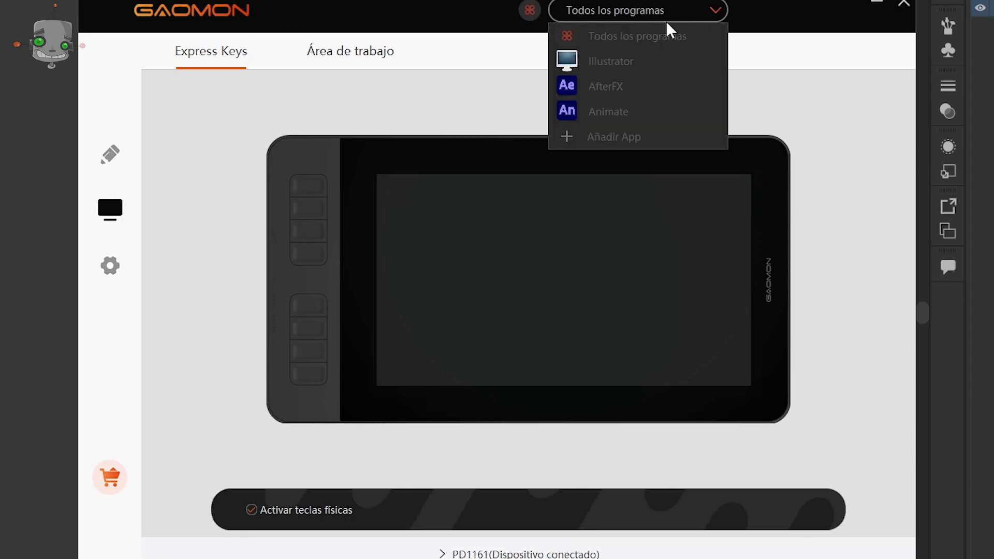
pyautogui.click(794, 37)
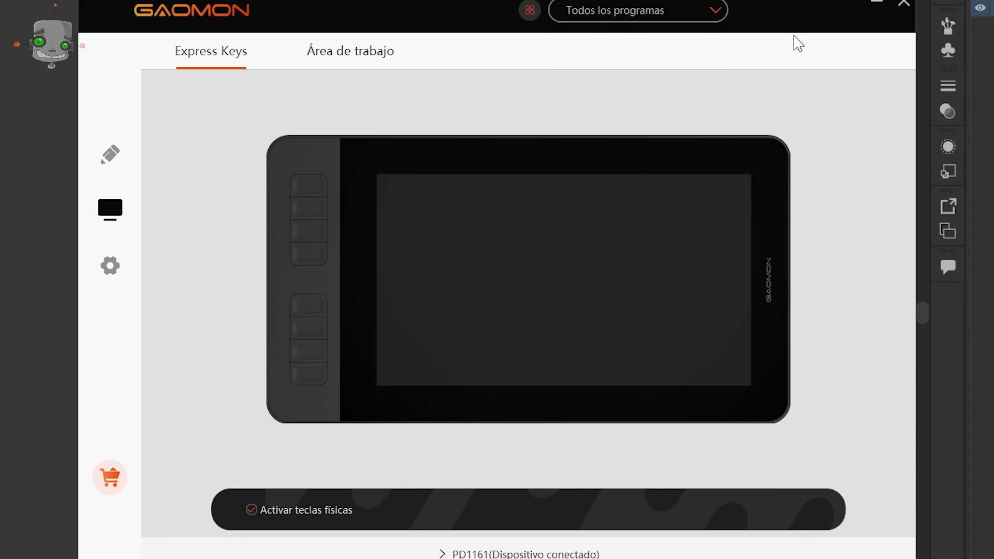
pyautogui.moveTo(322, 186)
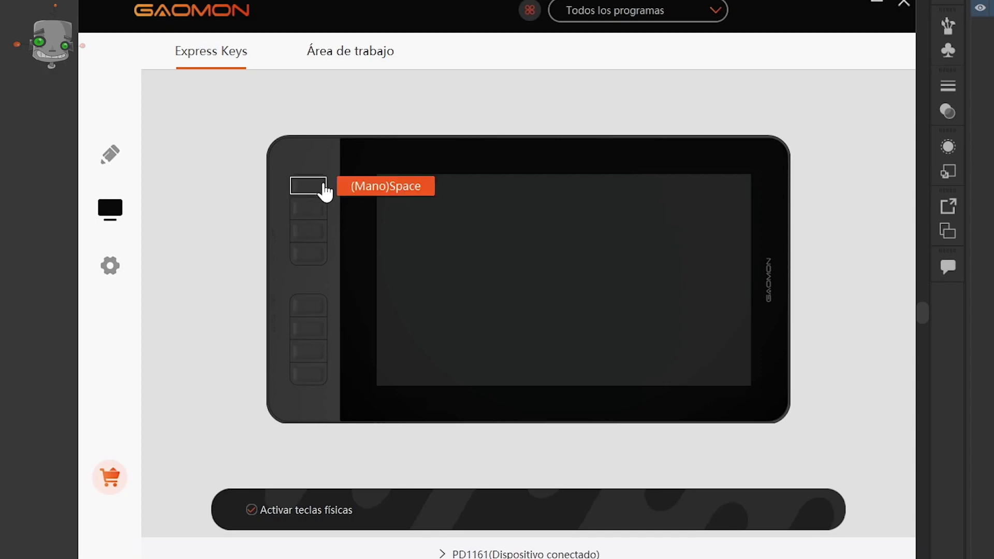
pyautogui.moveTo(318, 211)
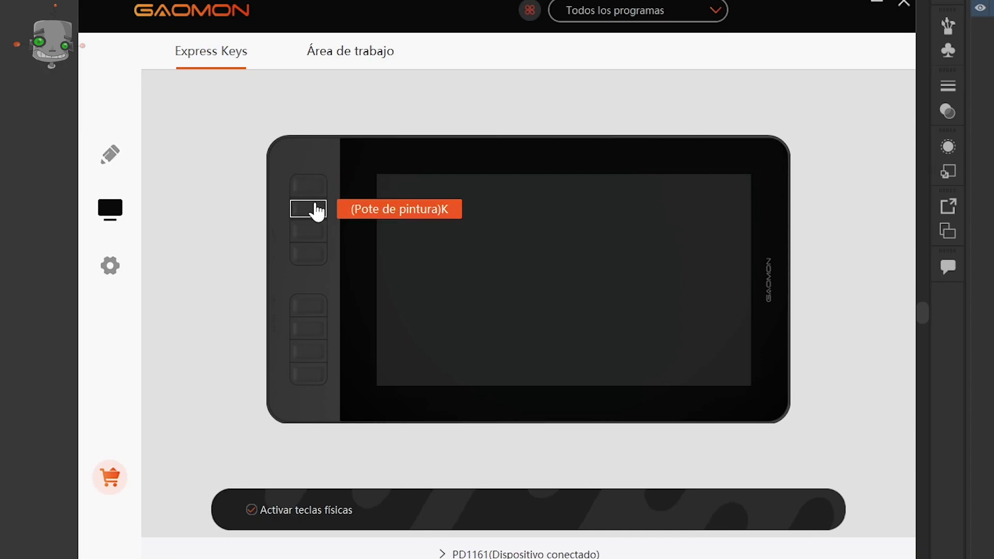
pyautogui.moveTo(315, 237)
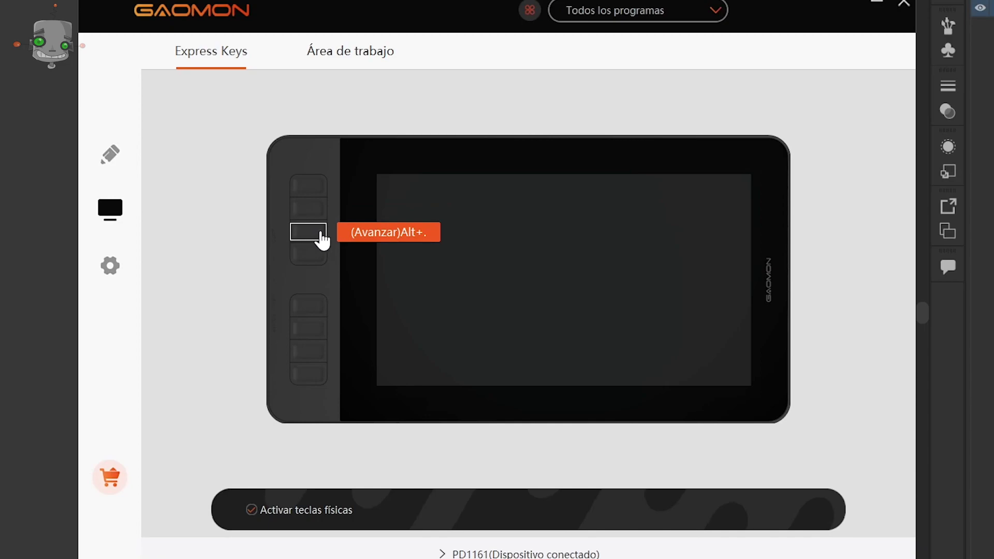
pyautogui.moveTo(325, 311)
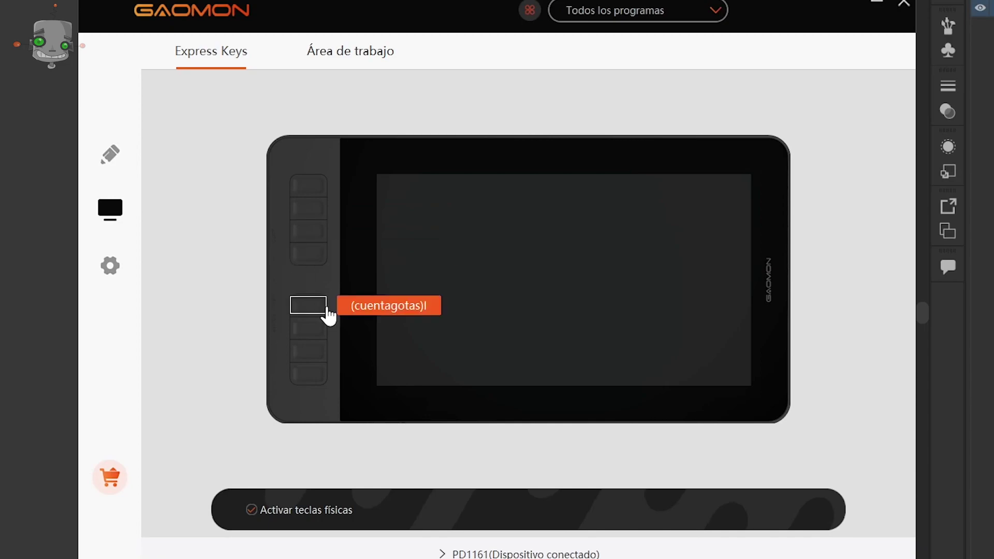
pyautogui.moveTo(322, 337)
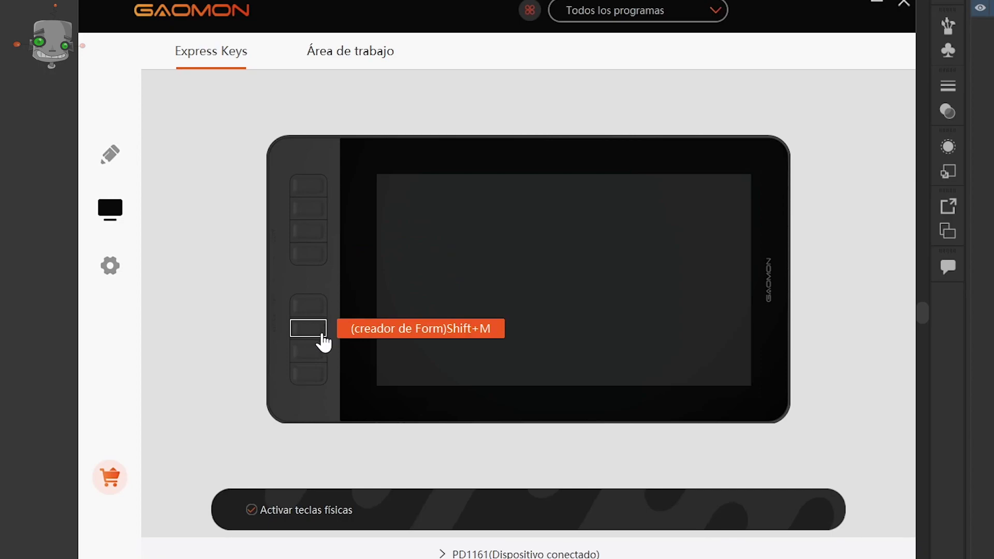
pyautogui.moveTo(320, 358)
pyautogui.moveTo(322, 381)
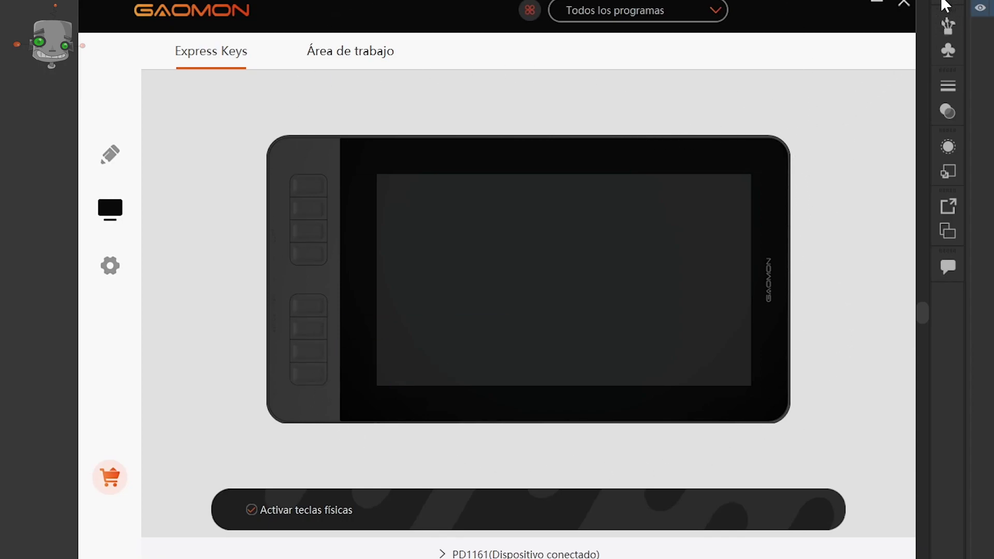
pyautogui.click(904, 4)
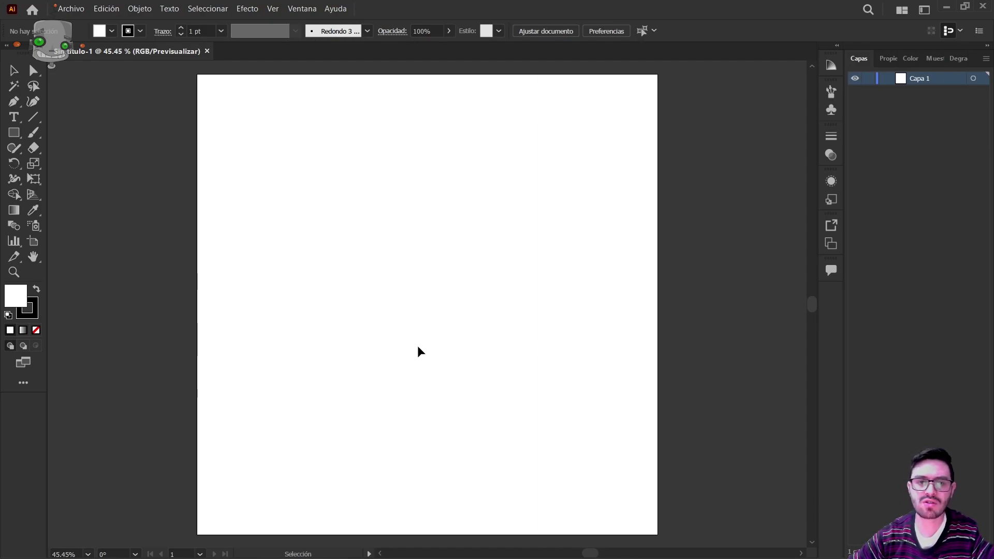
pyautogui.click(106, 8)
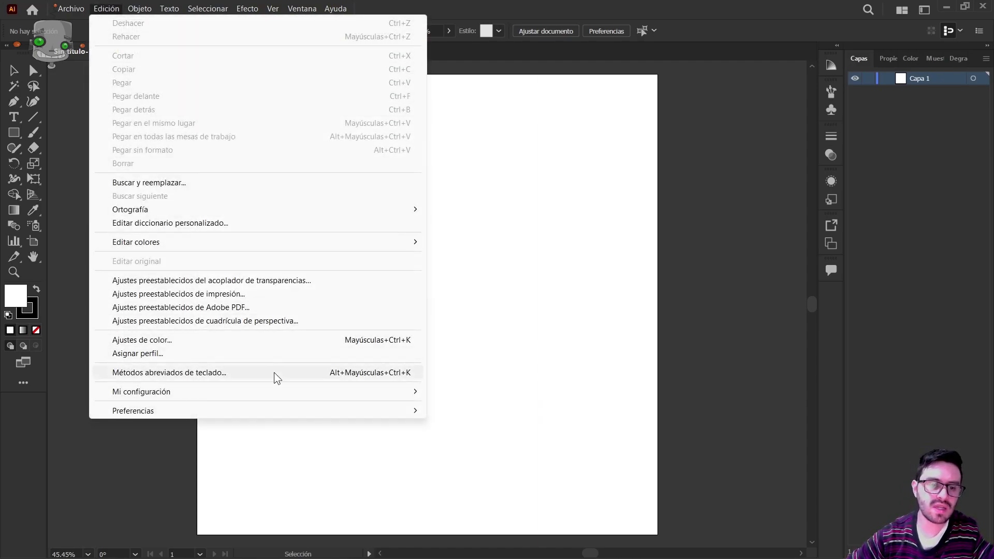
pyautogui.moveTo(309, 410)
pyautogui.click(517, 219)
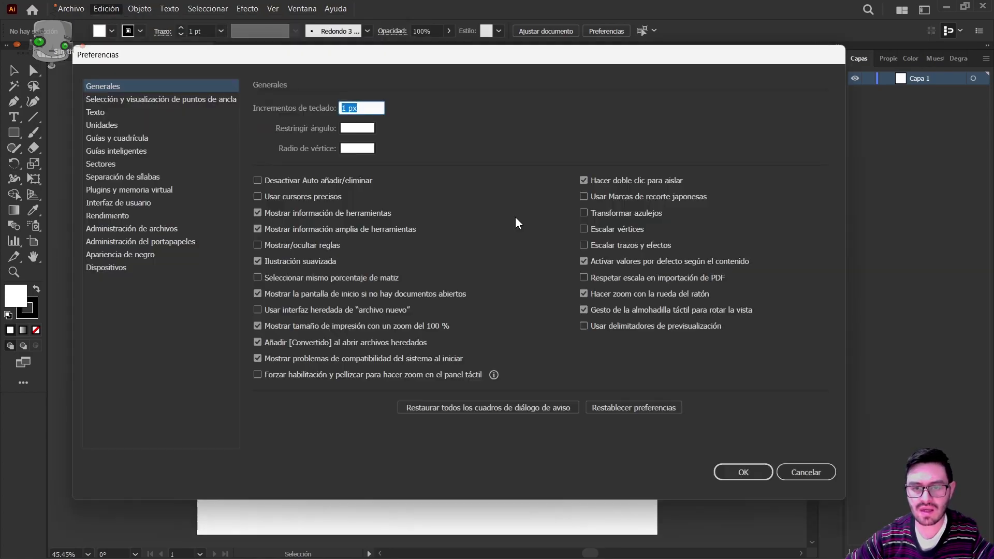
pyautogui.click(120, 270)
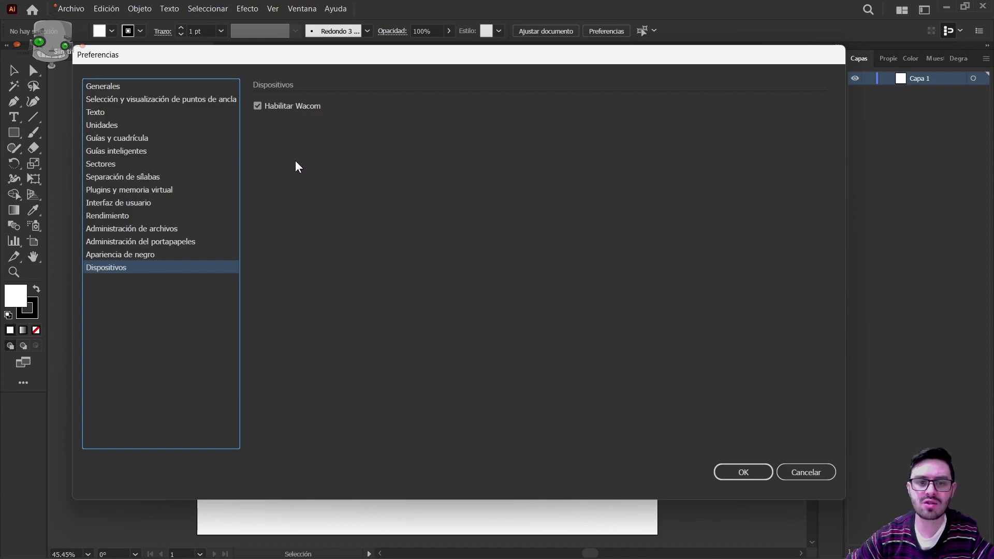
pyautogui.click(743, 471)
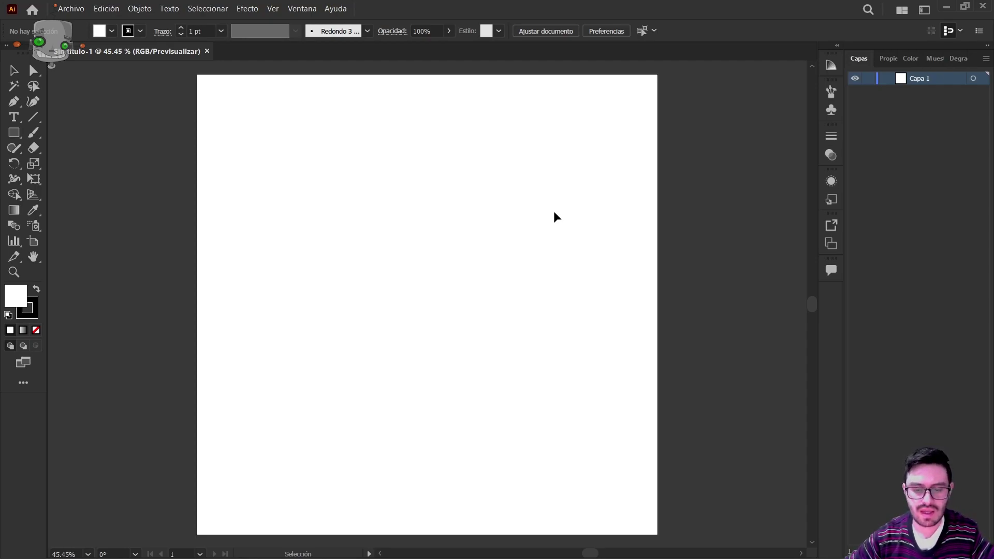
# Set the Paintbrush tool's fidelity to the maximum smoothing end (Suavizar)
pyautogui.press('b')
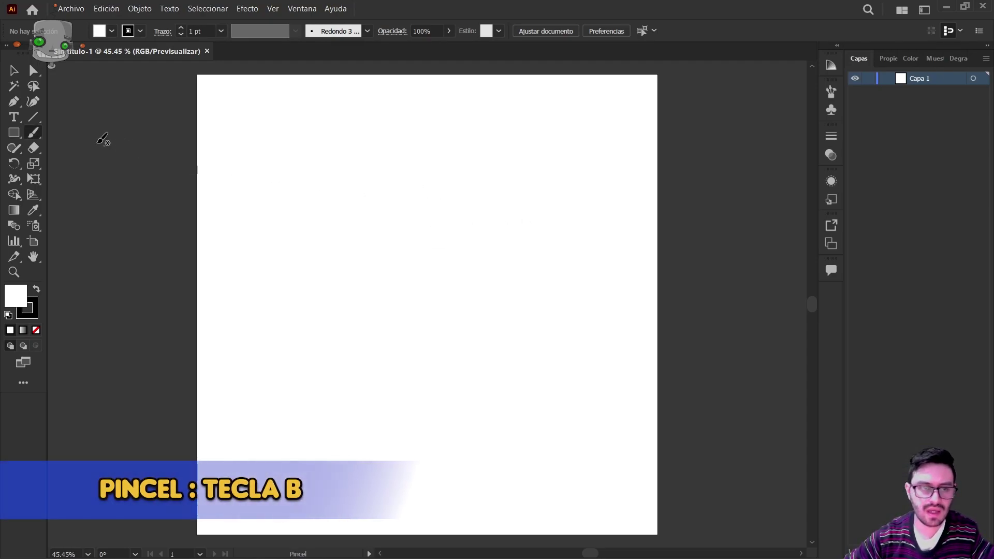
pyautogui.doubleClick(34, 133)
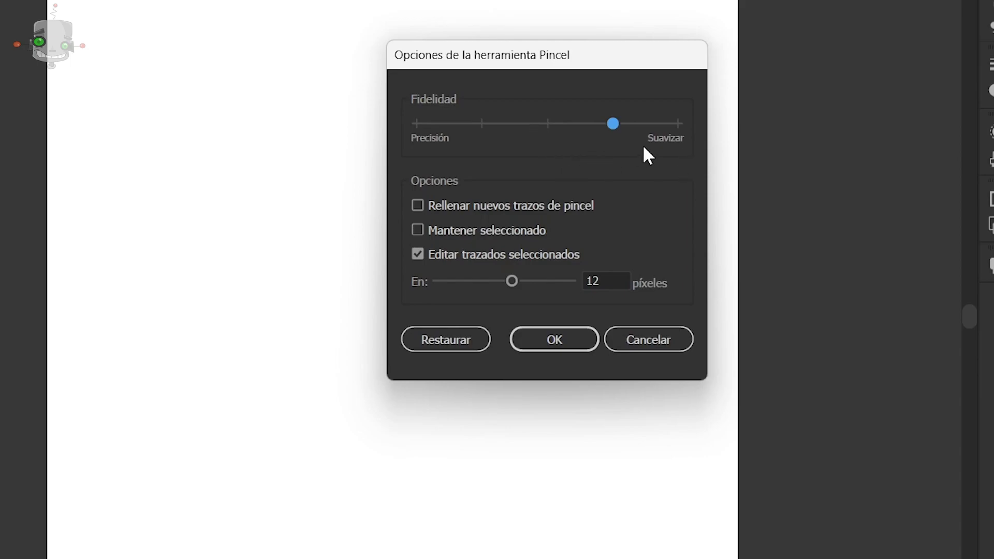
pyautogui.click(676, 121)
pyautogui.click(558, 343)
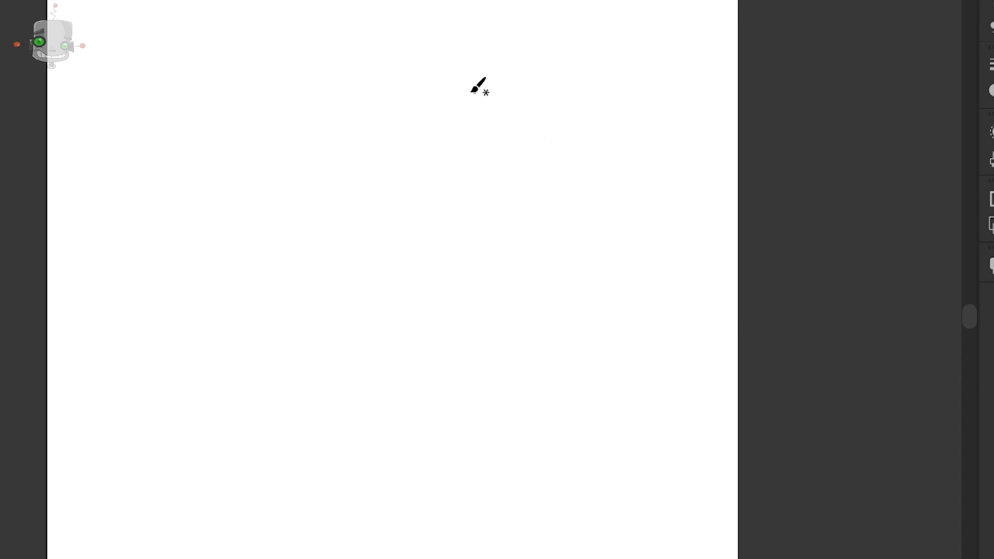
# Paint a long winding S-shaped brush stroke down the artboard and inspect how smooth its line is
pyautogui.moveTo(410, 92)
pyautogui.mouseDown()
pyautogui.moveTo(496, 112)
pyautogui.moveTo(474, 252)
pyautogui.moveTo(654, 403)
pyautogui.mouseUp()
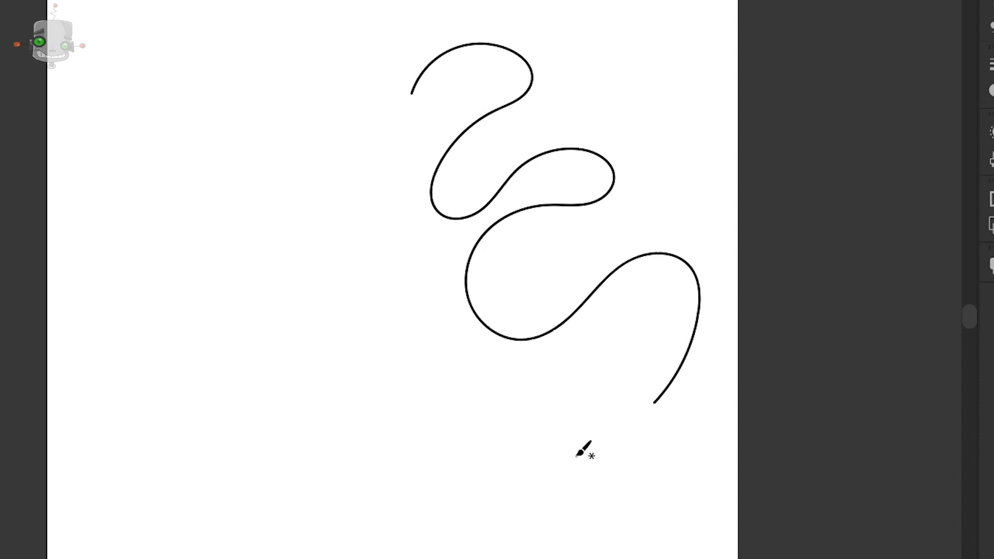
pyautogui.scroll(10, 451, 76)
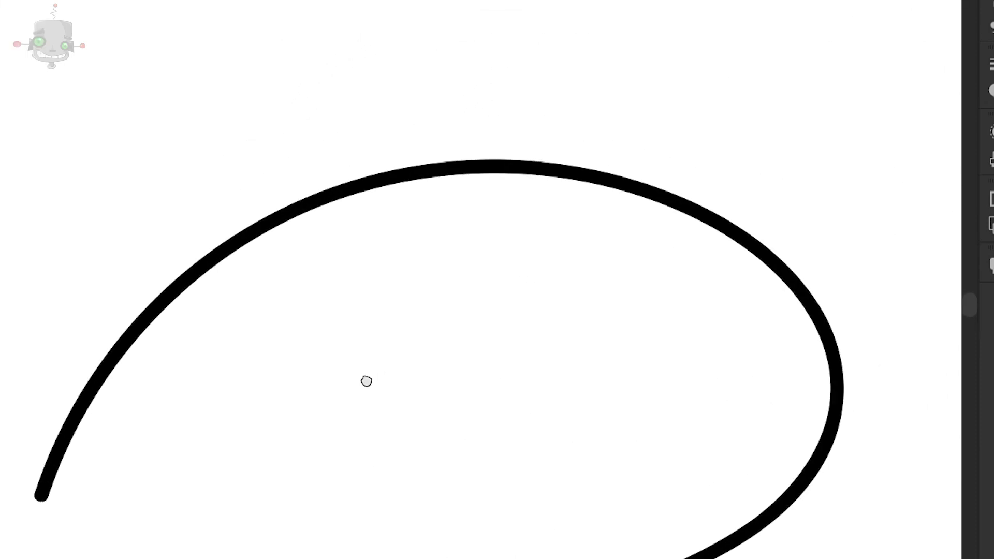
pyautogui.scroll(-5, 599, 326)
pyautogui.scroll(-5, 781, 382)
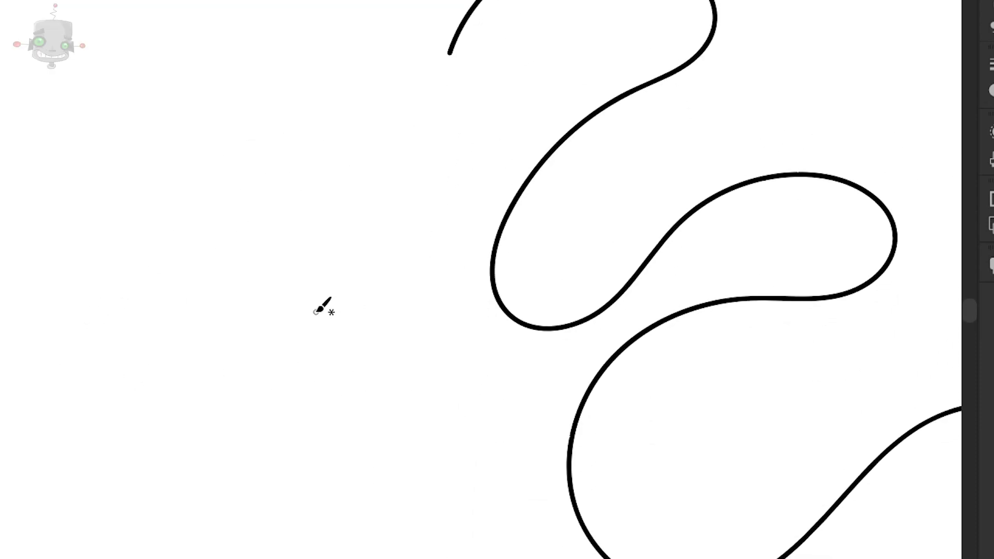
pyautogui.scroll(-5, 268, 271)
pyautogui.scroll(2, 304, 191)
pyautogui.scroll(4, 301, 188)
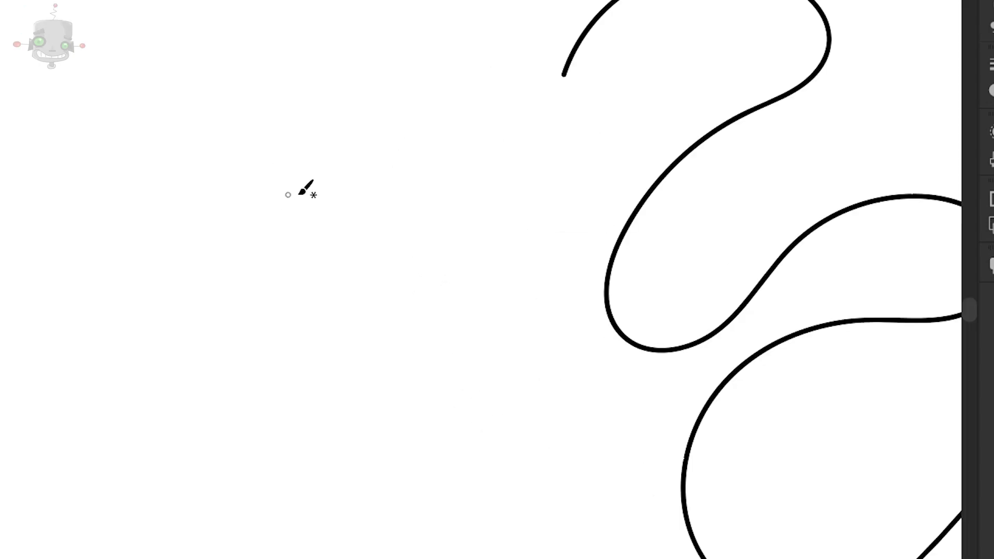
pyautogui.scroll(-2, 336, 189)
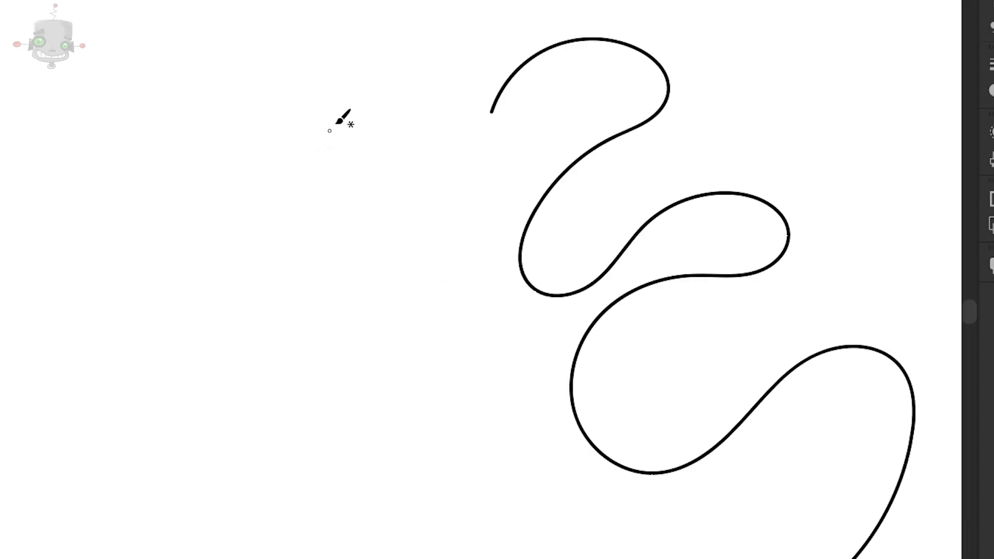
# Paint a jagged zigzag brush stroke beside the winding stroke and inspect how its corners are smoothed
pyautogui.moveTo(150, 265)
pyautogui.mouseDown()
pyautogui.moveTo(272, 166)
pyautogui.moveTo(302, 180)
pyautogui.moveTo(294, 142)
pyautogui.moveTo(343, 212)
pyautogui.moveTo(346, 177)
pyautogui.moveTo(381, 243)
pyautogui.mouseUp()
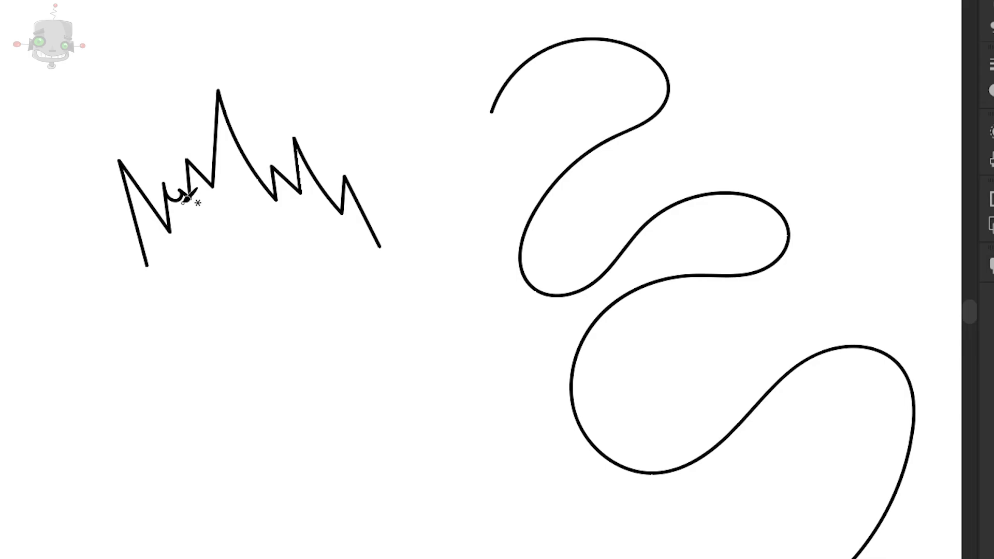
pyautogui.scroll(5, 185, 198)
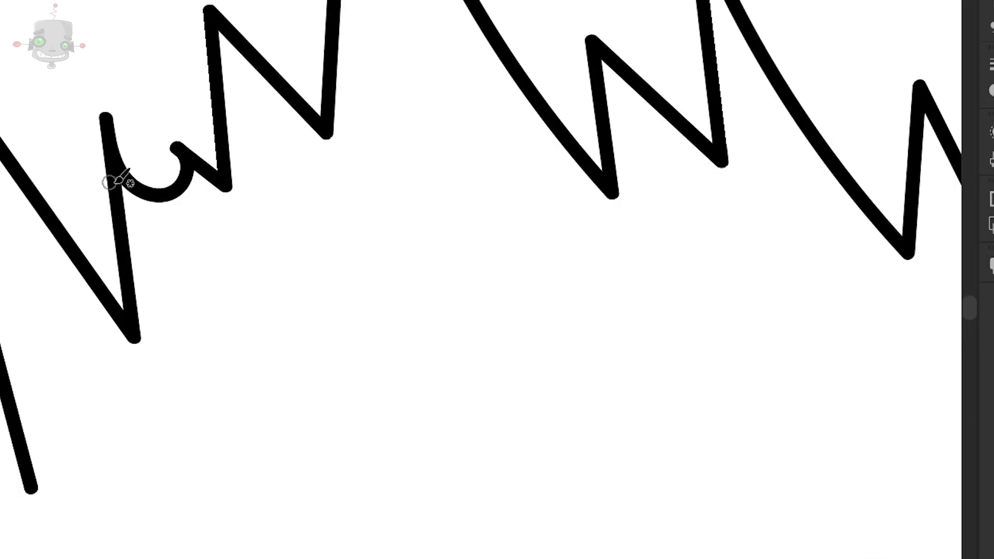
pyautogui.scroll(-5, 193, 183)
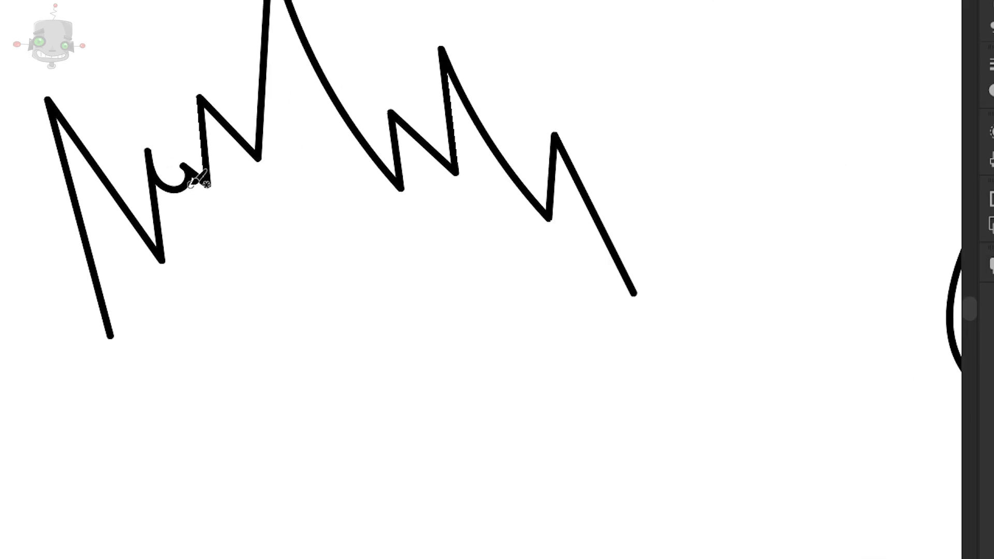
pyautogui.moveTo(430, 186); pyautogui.dragTo(370, 230)
pyautogui.scroll(-3, 370, 231)
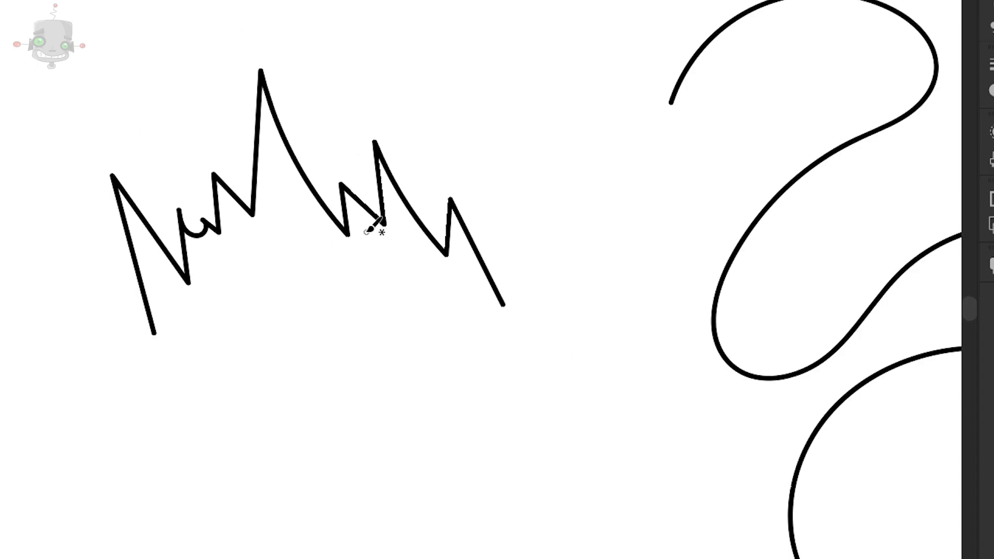
# Set the Paintbrush fidelity to the Precisión end and paint a second zigzag stroke above the first one
pyautogui.press('Return')
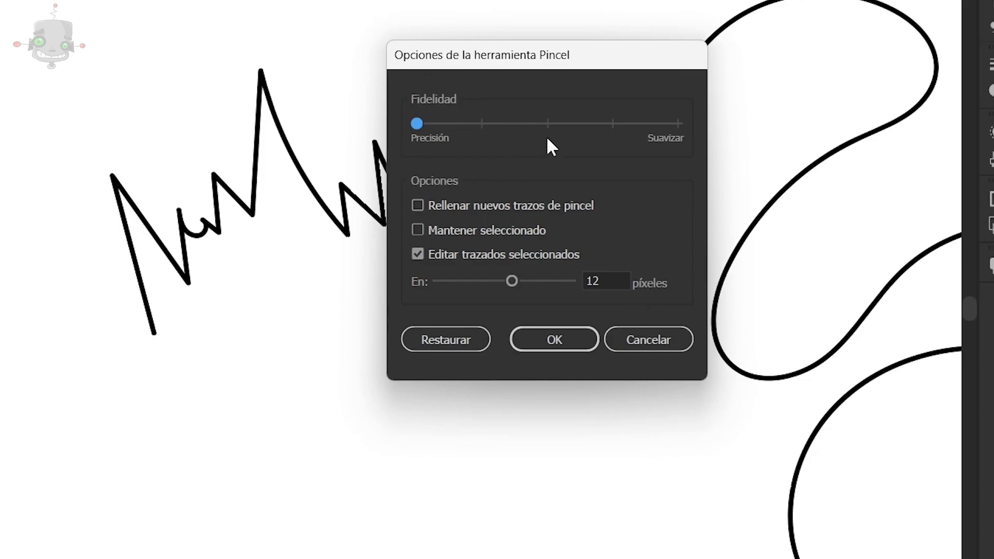
pyautogui.click(545, 343)
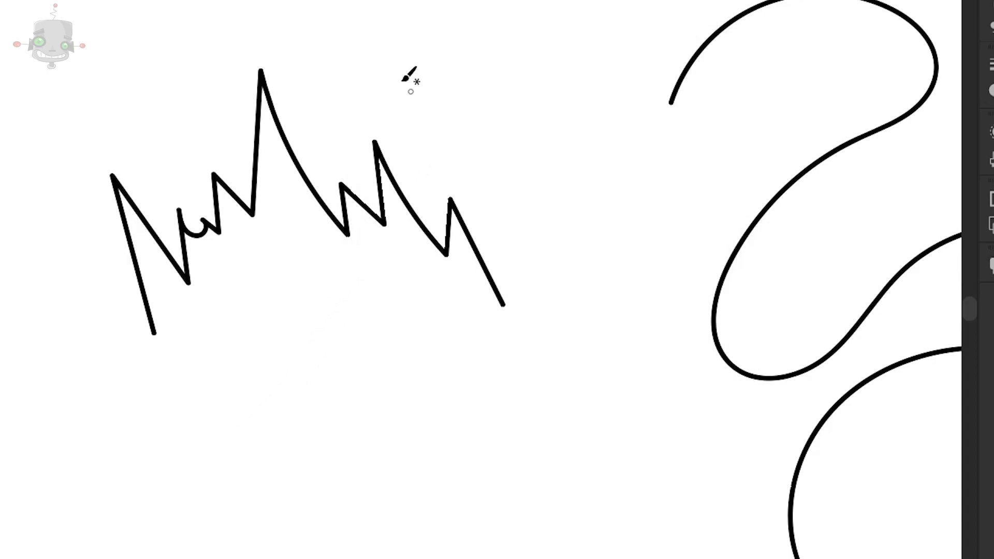
pyautogui.moveTo(35, 80)
pyautogui.mouseDown()
pyautogui.moveTo(69, 15)
pyautogui.moveTo(83, 45)
pyautogui.moveTo(133, 52)
pyautogui.moveTo(212, 24)
pyautogui.moveTo(322, 73)
pyautogui.mouseUp()
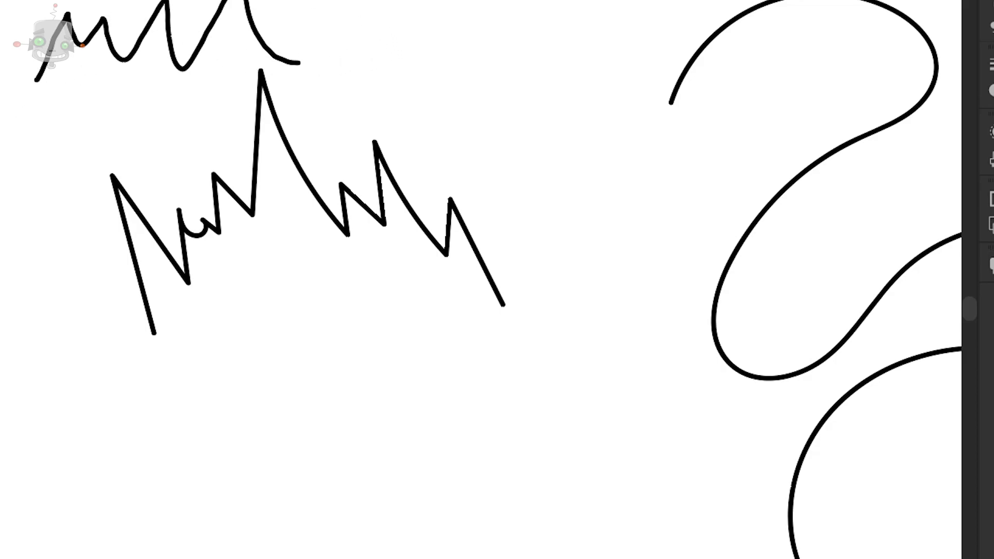
# Examine the edges of the new zigzag stroke up close and compare it with the smoothed strokes
pyautogui.scroll(8, 155, 21)
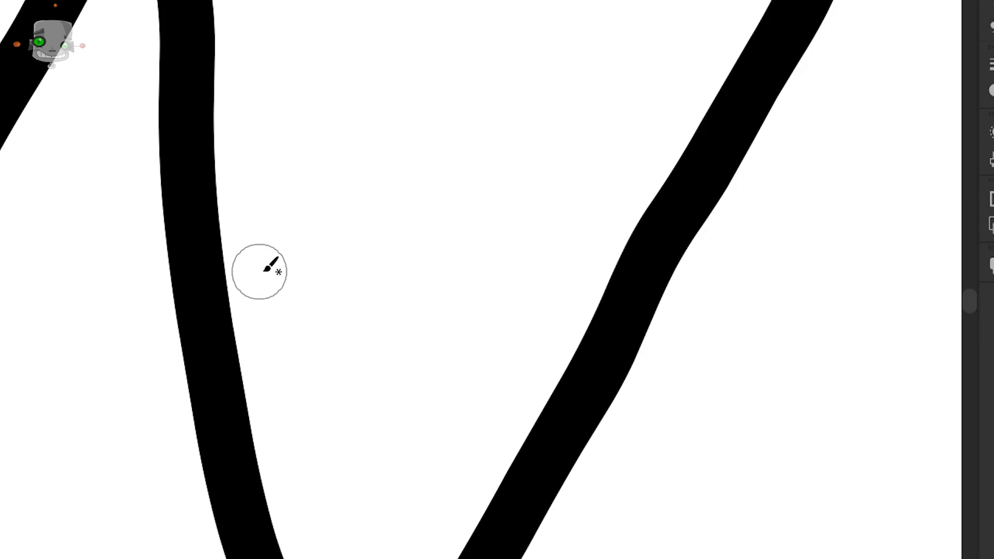
pyautogui.scroll(1, 268, 268)
pyautogui.scroll(-2, 269, 269)
pyautogui.moveTo(268, 269); pyautogui.dragTo(931, 251)
pyautogui.moveTo(161, 169); pyautogui.dragTo(313, 135)
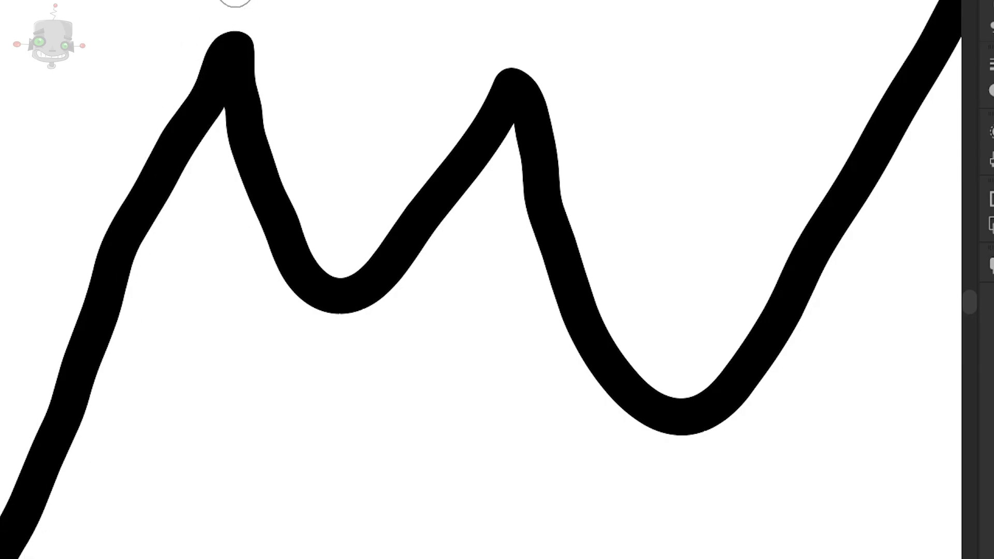
pyautogui.scroll(-6, 150, 380)
pyautogui.scroll(-4, 151, 381)
pyautogui.scroll(2, 571, 224)
pyautogui.press('space')
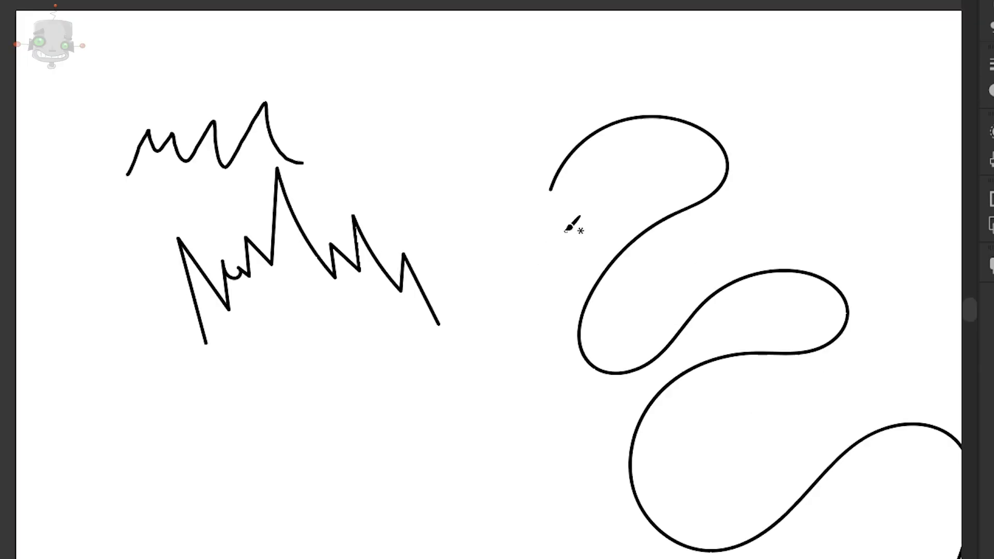
pyautogui.moveTo(703, 266)
pyautogui.mouseDown()
pyautogui.moveTo(475, 218)
pyautogui.moveTo(589, 210)
pyautogui.mouseUp()
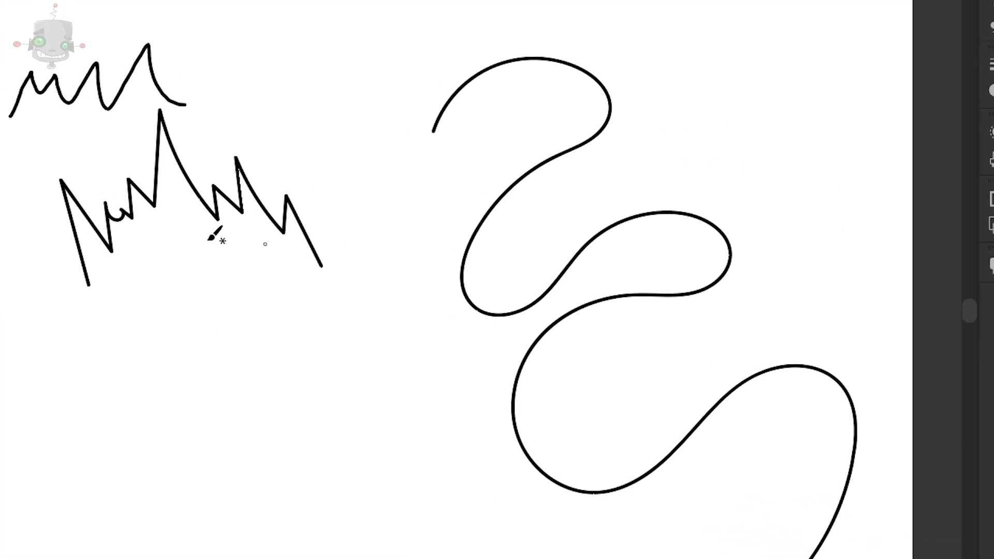
# Set the Paintbrush fidelity to the middle of the range between Precisión and Suavizar
pyautogui.doubleClick(1, 155)
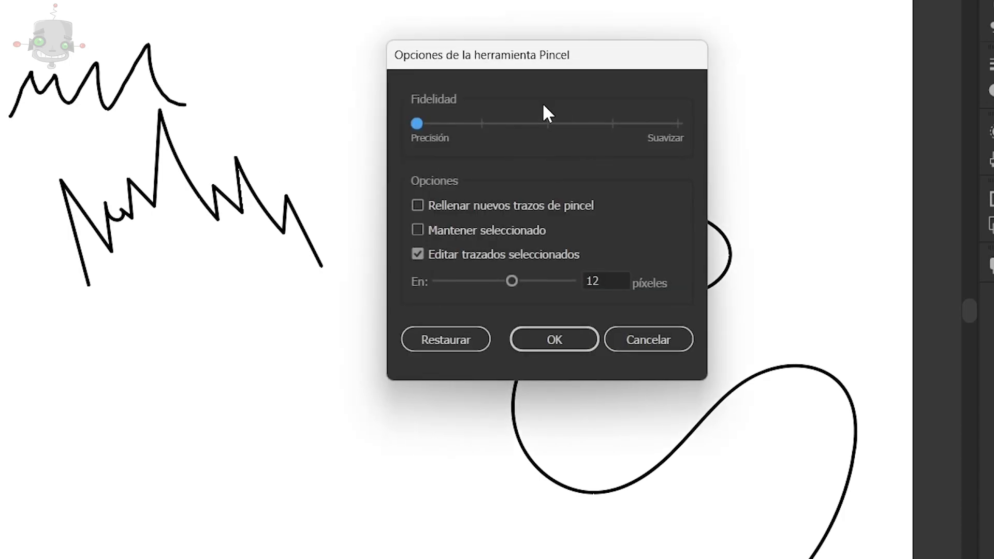
pyautogui.click(522, 124)
pyautogui.click(582, 343)
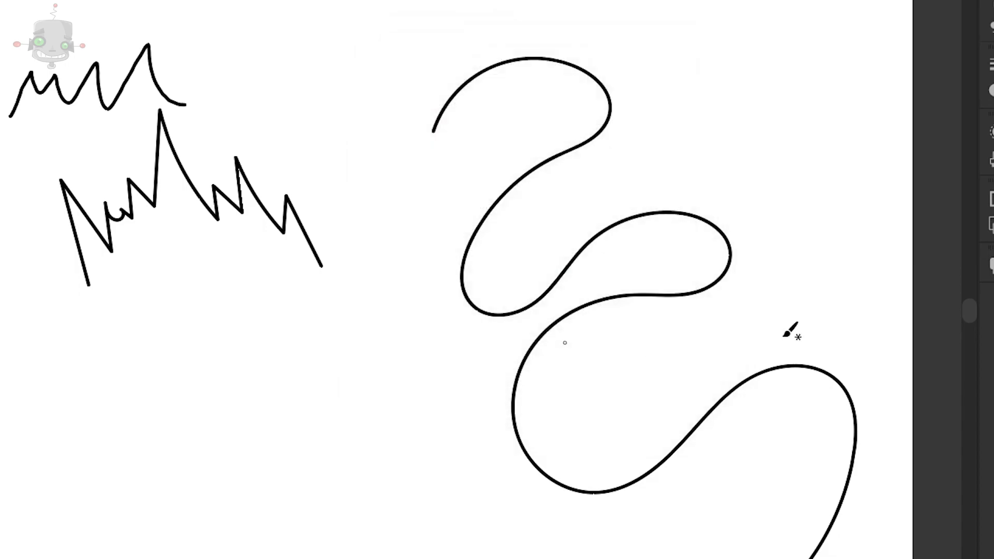
# Select all the test strokes on the artboard and delete them
pyautogui.press('v')
pyautogui.moveTo(25, 39); pyautogui.dragTo(548, 316)
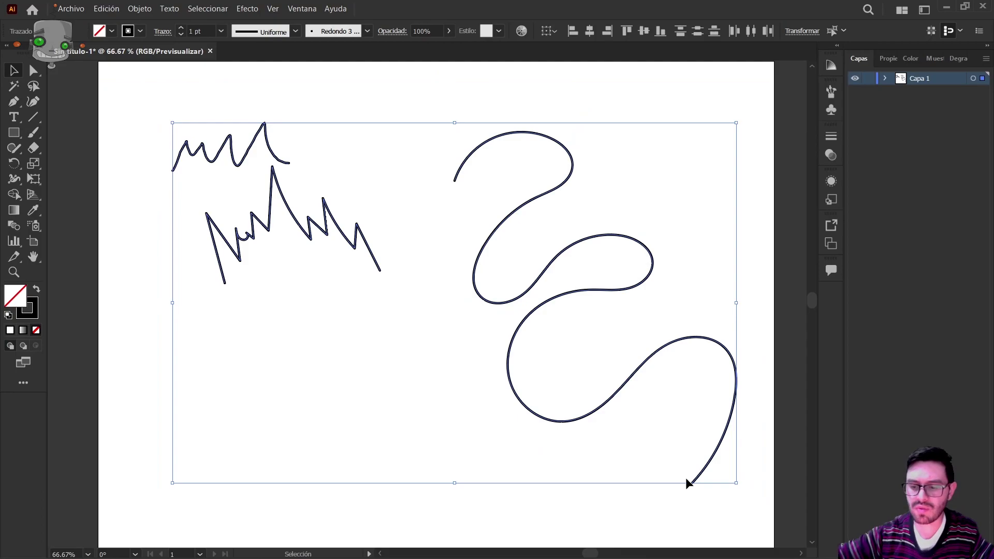
pyautogui.press('Delete')
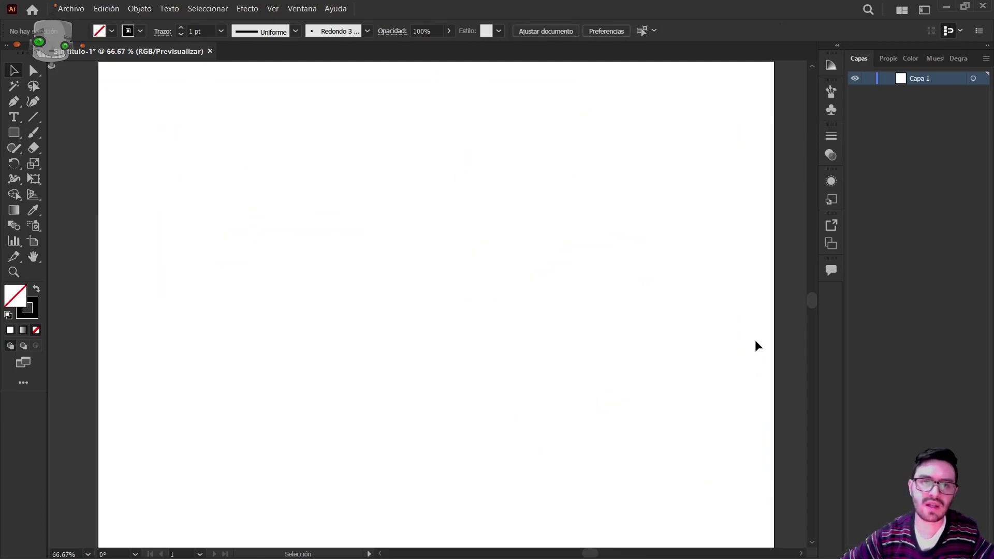
# Show the brushes (Pinceles), open the Artístico_Caligráfico brush library, and enlarge and reposition it so all its brushes fit
pyautogui.click(302, 9)
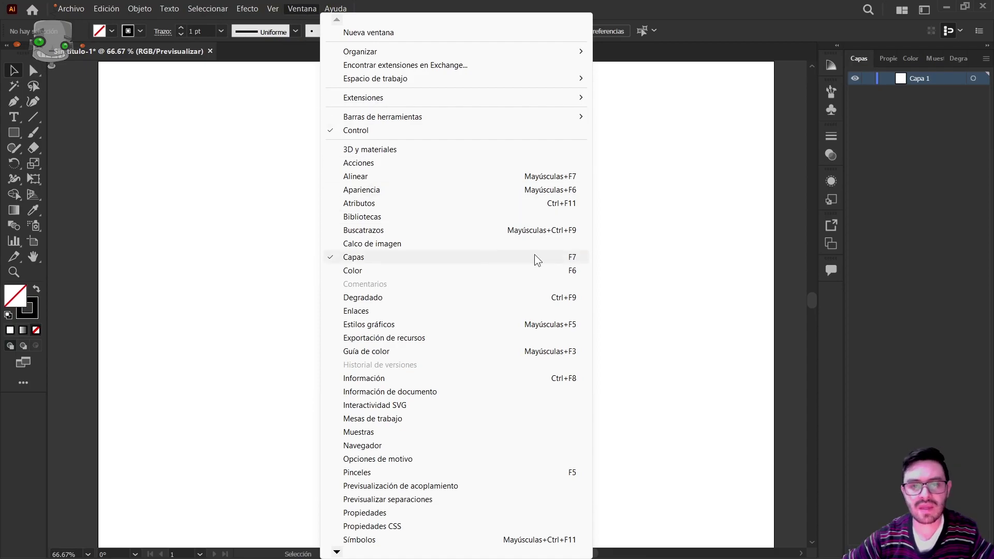
pyautogui.click(501, 472)
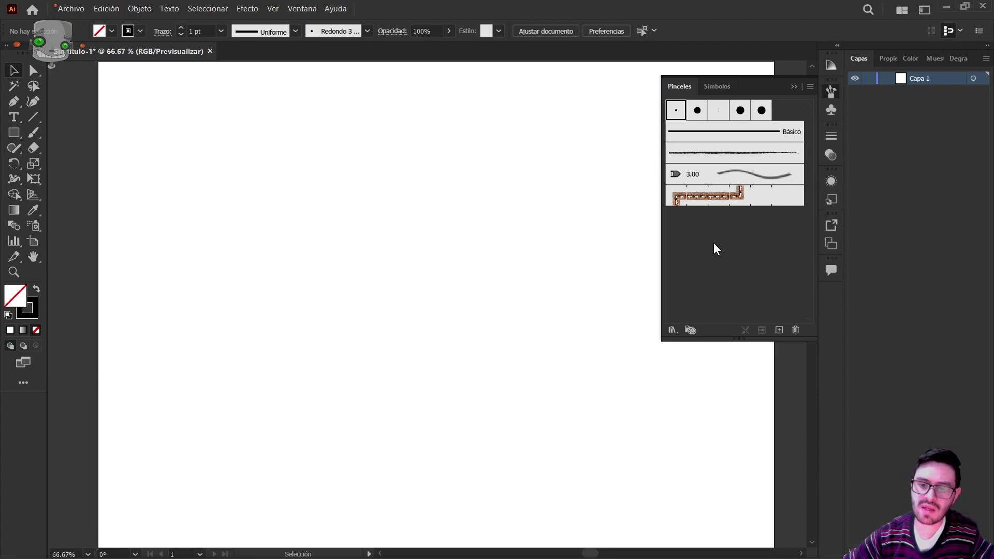
pyautogui.click(672, 331)
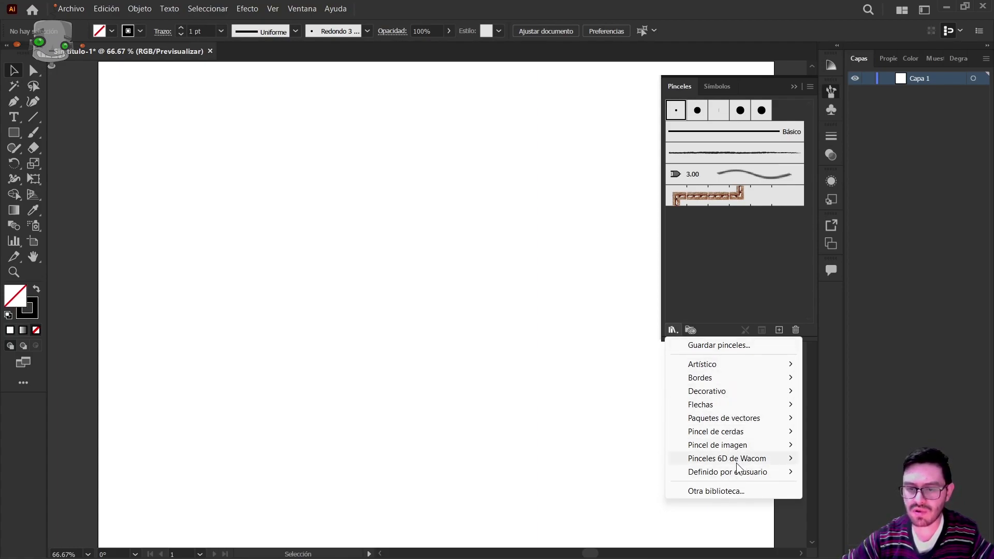
pyautogui.moveTo(757, 368)
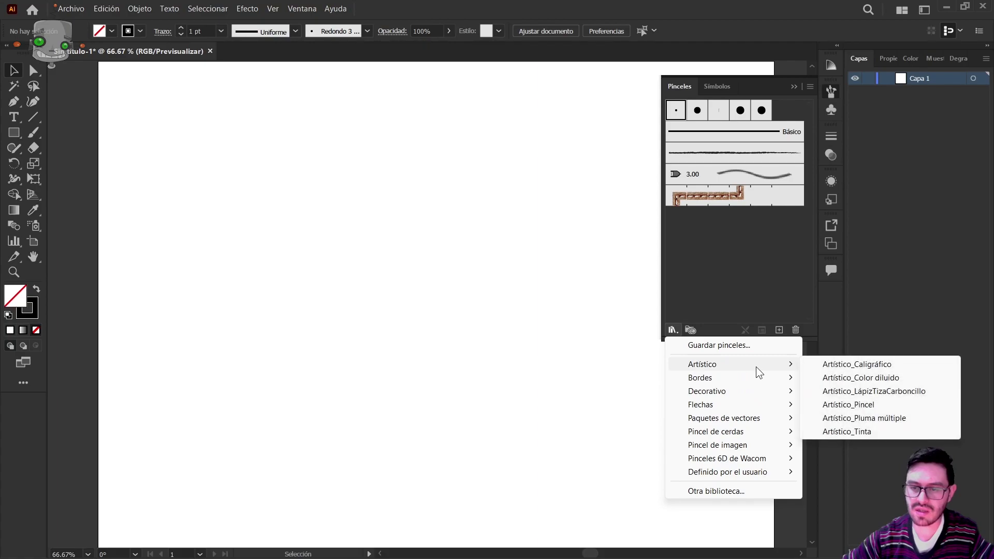
pyautogui.click(877, 368)
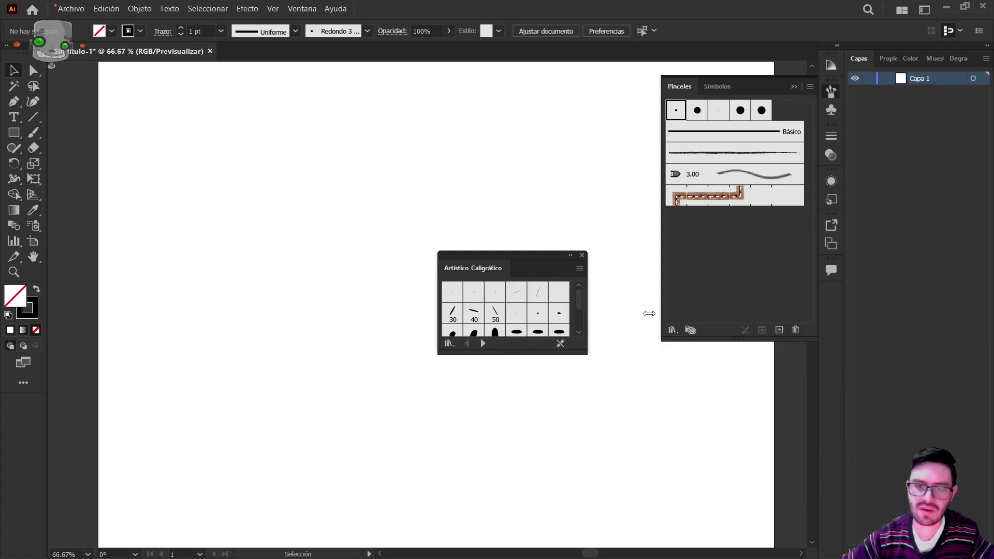
pyautogui.moveTo(525, 354); pyautogui.dragTo(533, 455)
pyautogui.moveTo(505, 264)
pyautogui.mouseDown()
pyautogui.moveTo(987, 81)
pyautogui.moveTo(938, 61)
pyautogui.moveTo(554, 147)
pyautogui.moveTo(504, 95)
pyautogui.mouseUp()
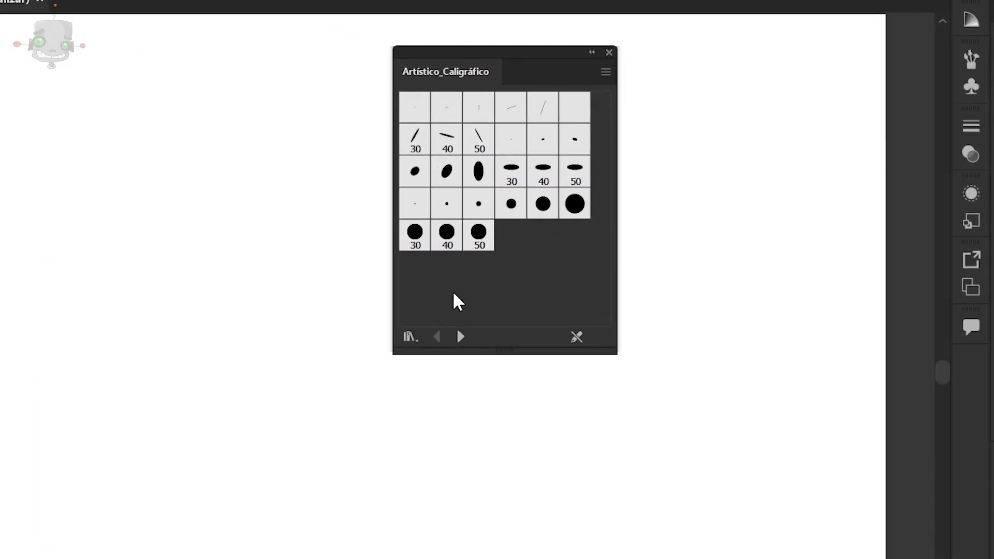
# Browse the following brush libraries from Artístico_Color diluido through Bordes_Marcos, and close the library
pyautogui.click(459, 338)
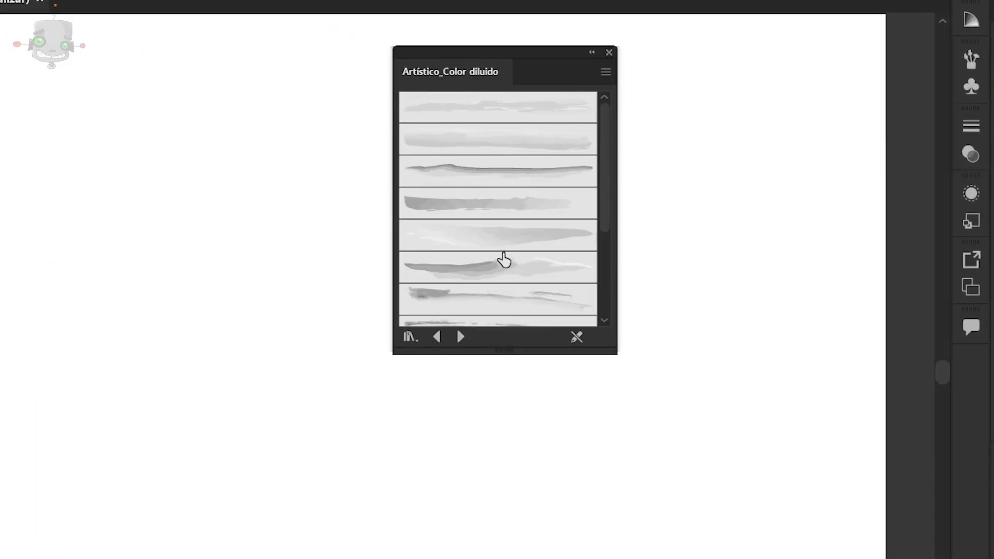
pyautogui.moveTo(503, 349)
pyautogui.mouseDown()
pyautogui.moveTo(526, 473)
pyautogui.moveTo(456, 489)
pyautogui.mouseUp()
pyautogui.click(460, 479)
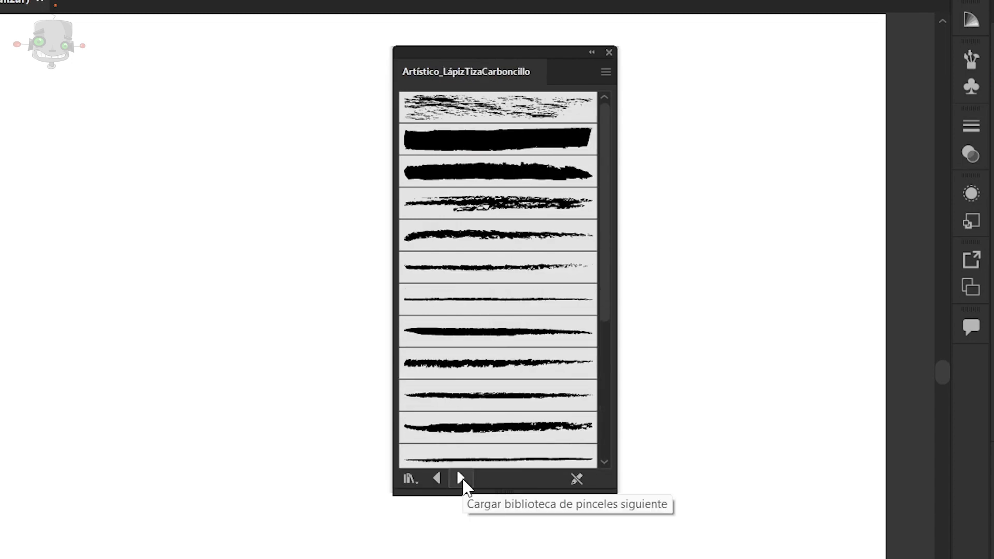
pyautogui.click(461, 478)
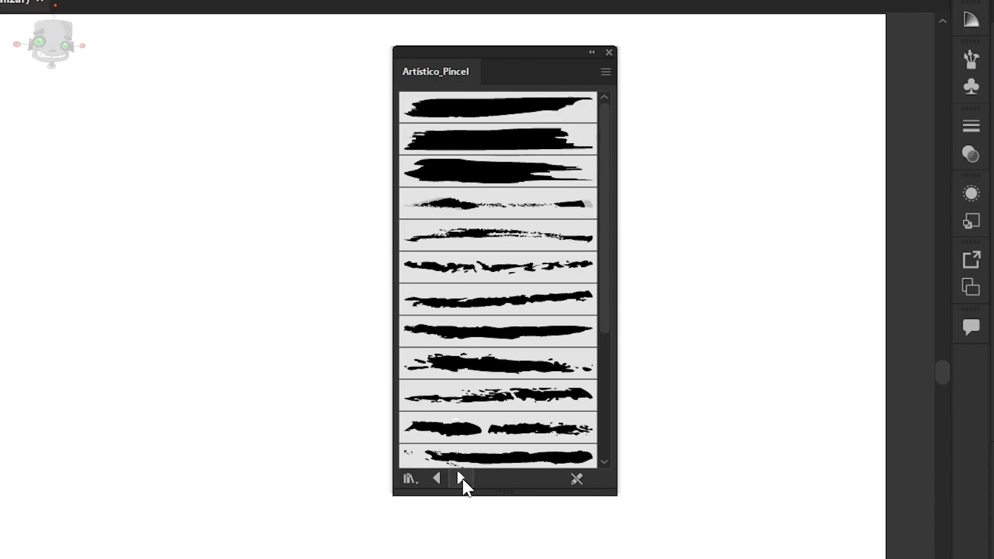
pyautogui.click(462, 479)
pyautogui.click(462, 479)
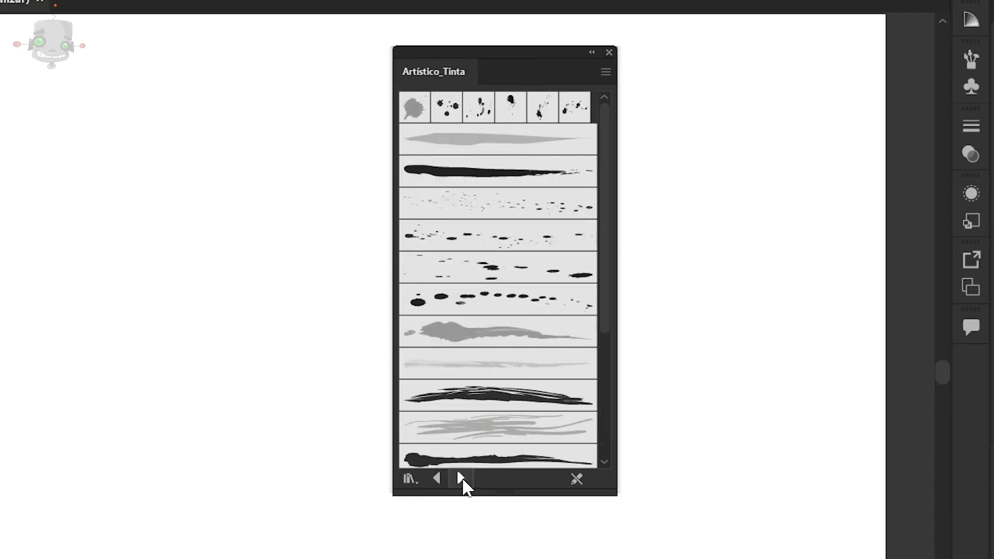
pyautogui.click(461, 479)
pyautogui.click(462, 479)
pyautogui.click(461, 479)
pyautogui.click(462, 479)
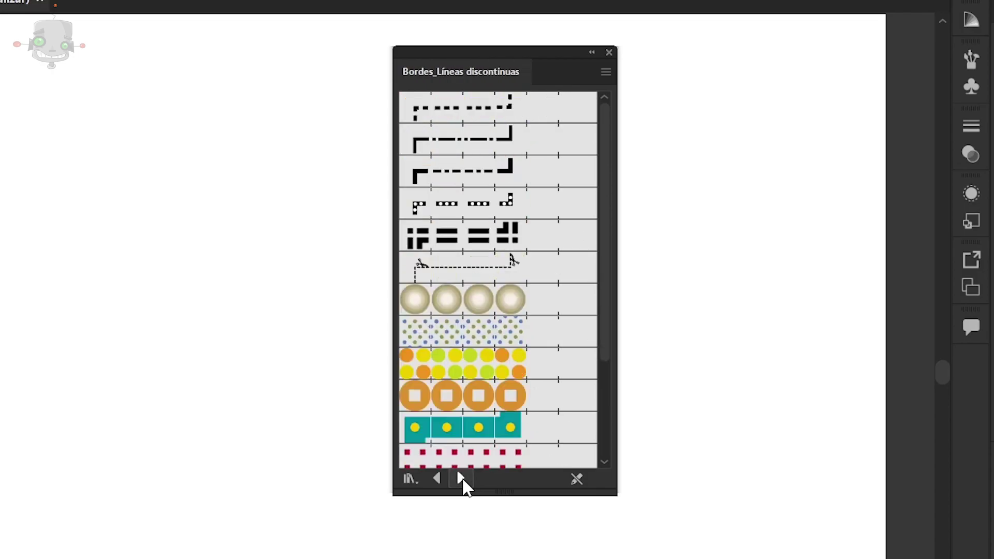
pyautogui.click(461, 479)
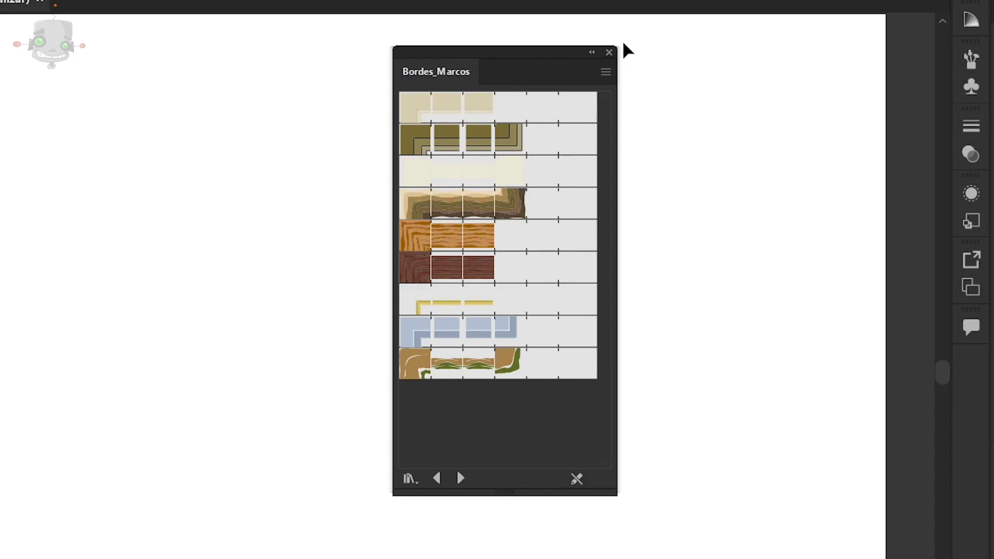
pyautogui.click(609, 53)
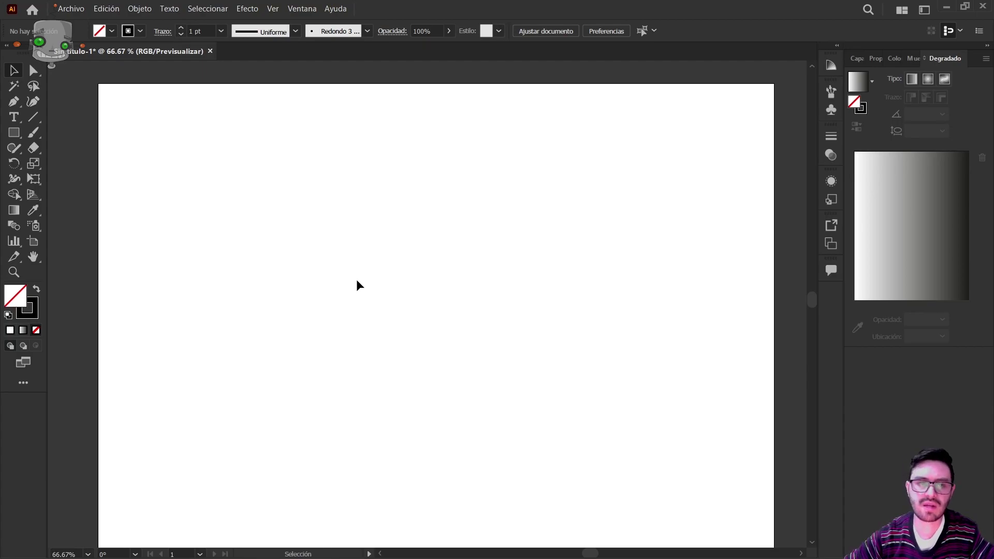
# Draw a very flat ellipse about 680 px wide across the upper artboard, with black fill and no stroke
pyautogui.press('l')
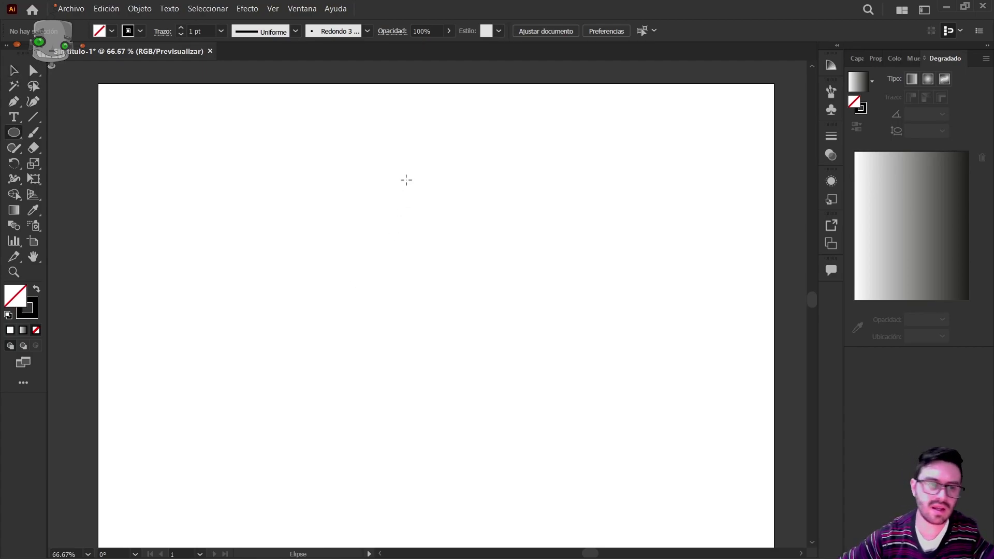
pyautogui.moveTo(184, 154); pyautogui.dragTo(644, 155)
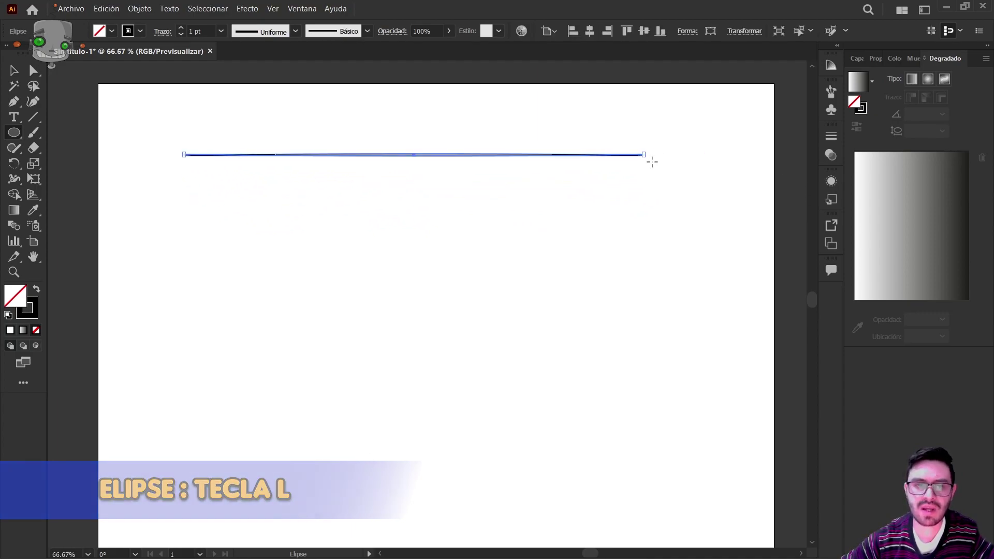
pyautogui.click(135, 32)
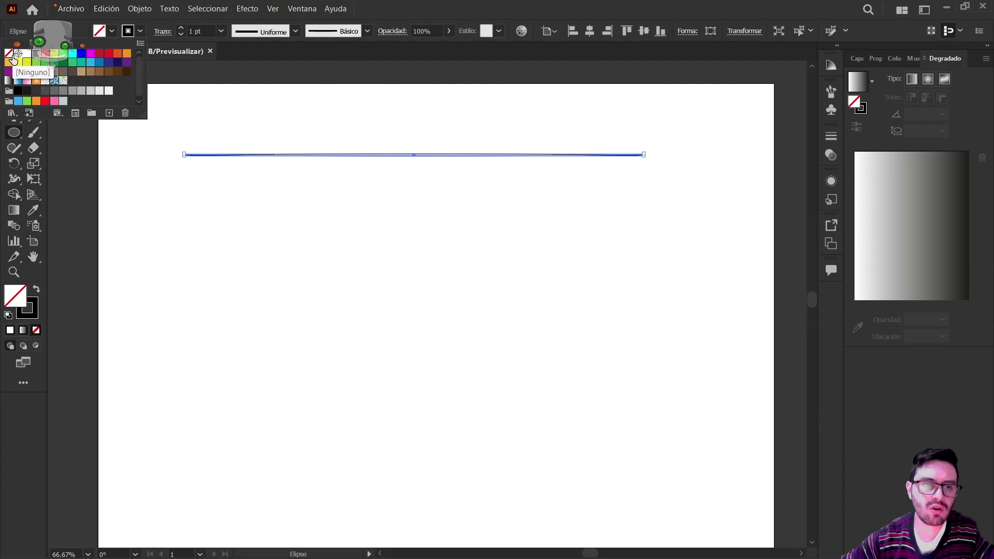
pyautogui.click(9, 53)
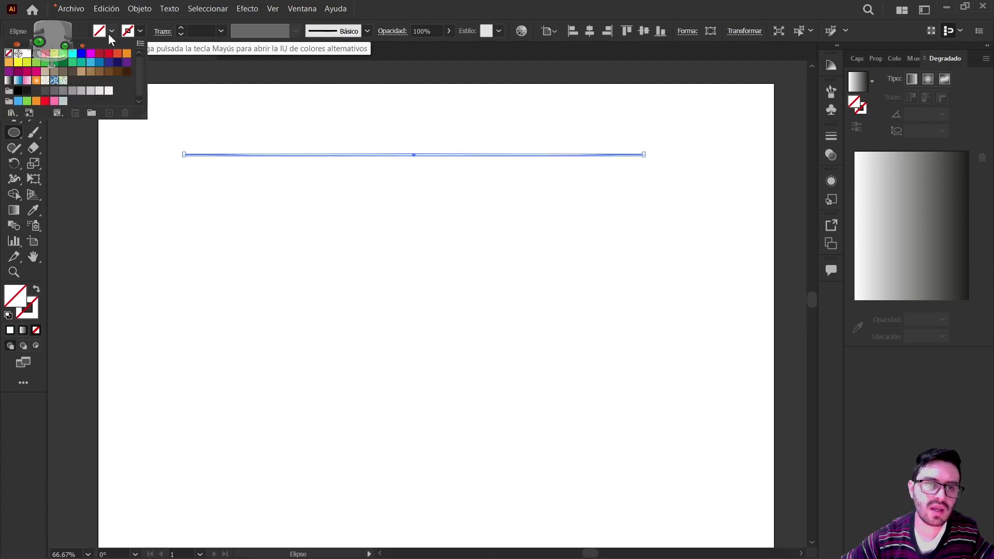
pyautogui.click(37, 55)
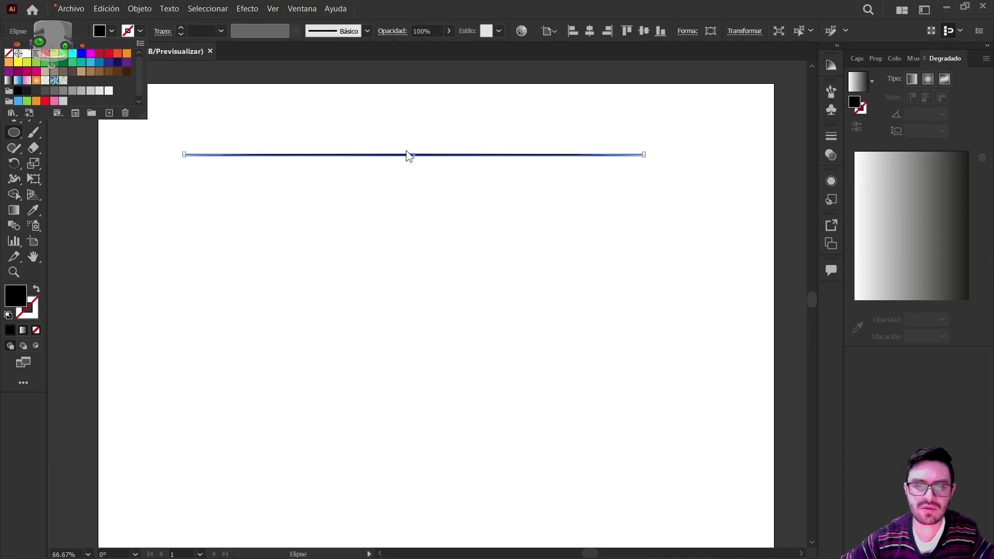
# Thin the black ellipse to about 2.5 px high, keeping its 680 px width, and check its tapered shape
pyautogui.press('v')
pyautogui.scroll(7, 415, 149)
pyautogui.moveTo(368, 186); pyautogui.dragTo(368, 190)
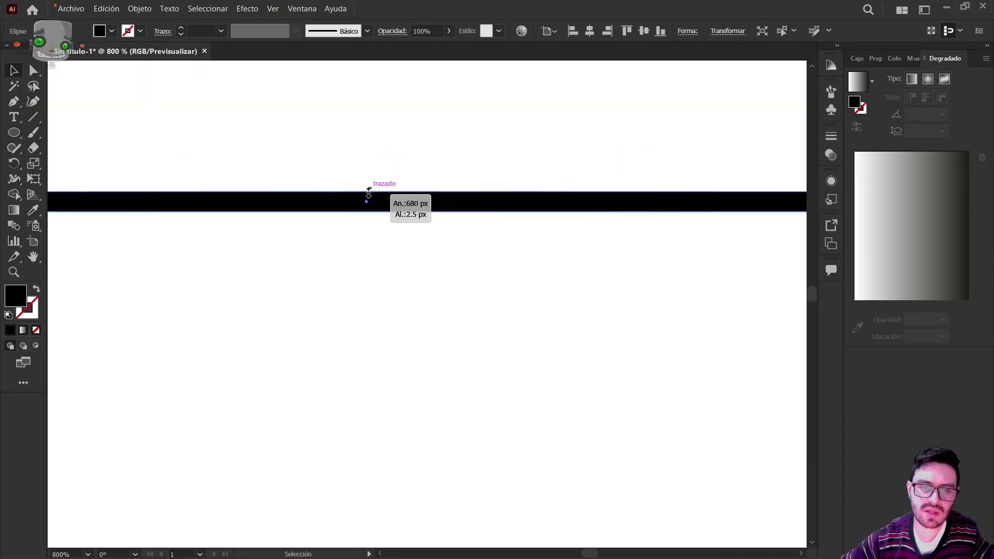
pyautogui.scroll(-2, 399, 208)
pyautogui.moveTo(684, 210); pyautogui.dragTo(259, 197)
pyautogui.scroll(-4, 384, 224)
pyautogui.moveTo(508, 256); pyautogui.dragTo(536, 231)
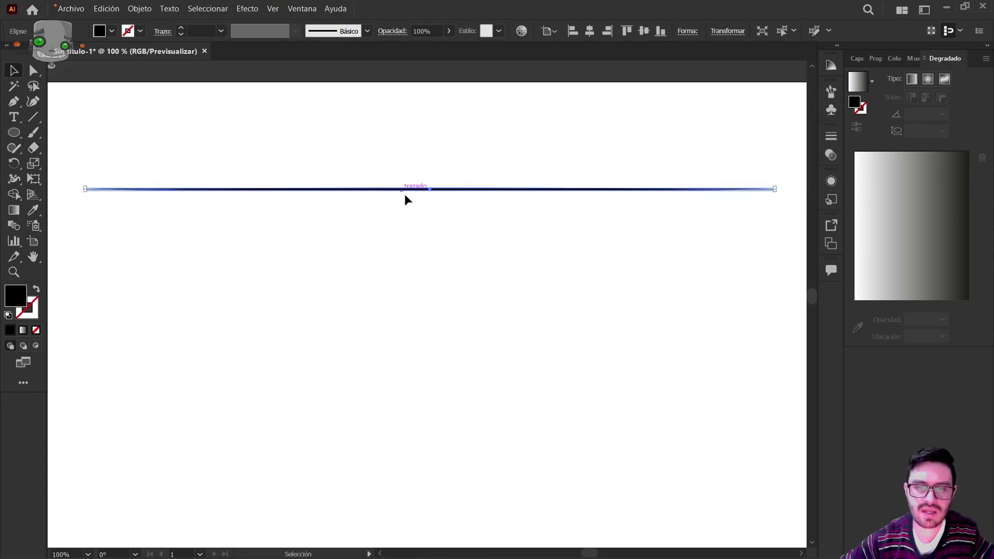
# Start a new art brush (Pincel de arte) from the thin black ellipse
pyautogui.click(139, 159)
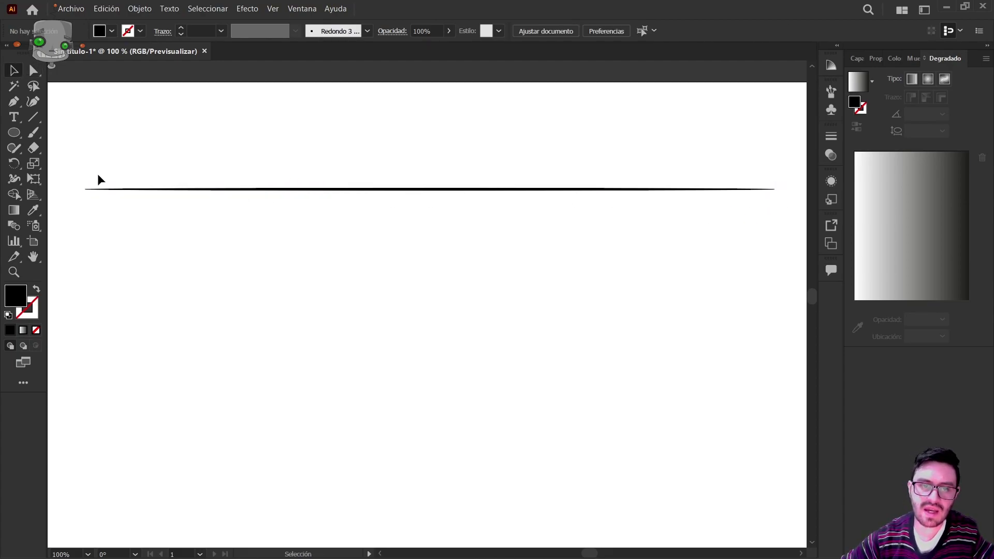
pyautogui.moveTo(310, 163); pyautogui.dragTo(440, 203)
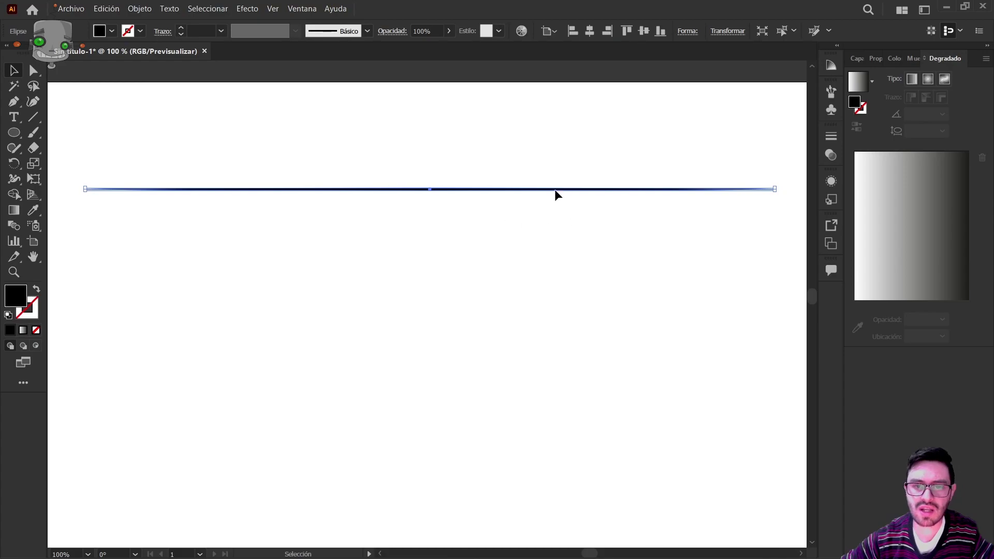
pyautogui.click(830, 94)
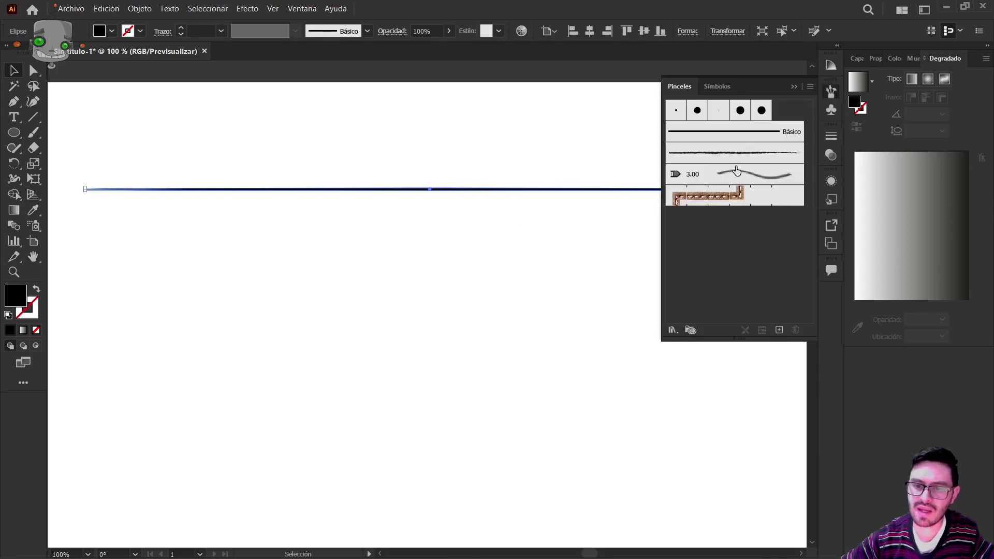
pyautogui.click(778, 330)
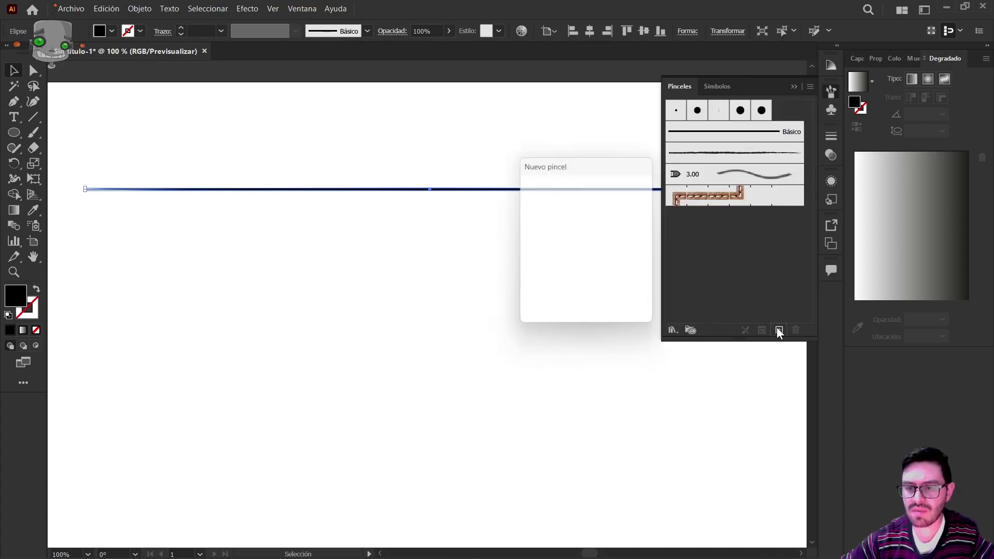
pyautogui.moveTo(589, 170); pyautogui.dragTo(479, 157)
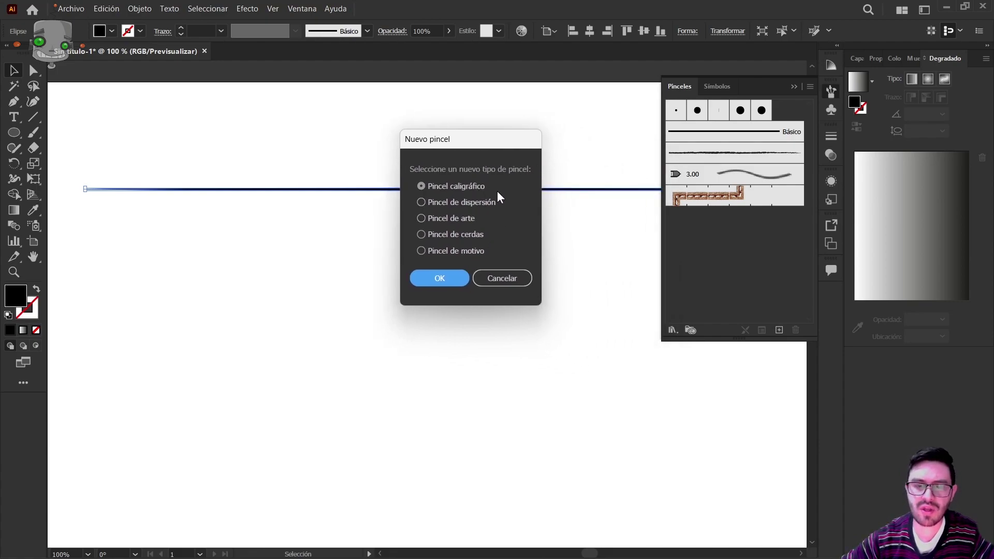
pyautogui.click(422, 218)
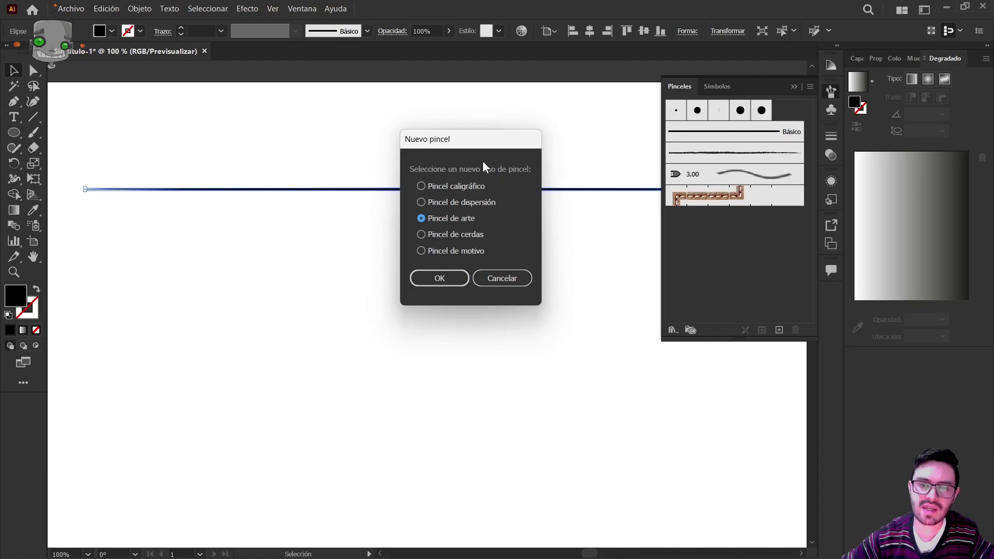
pyautogui.click(449, 278)
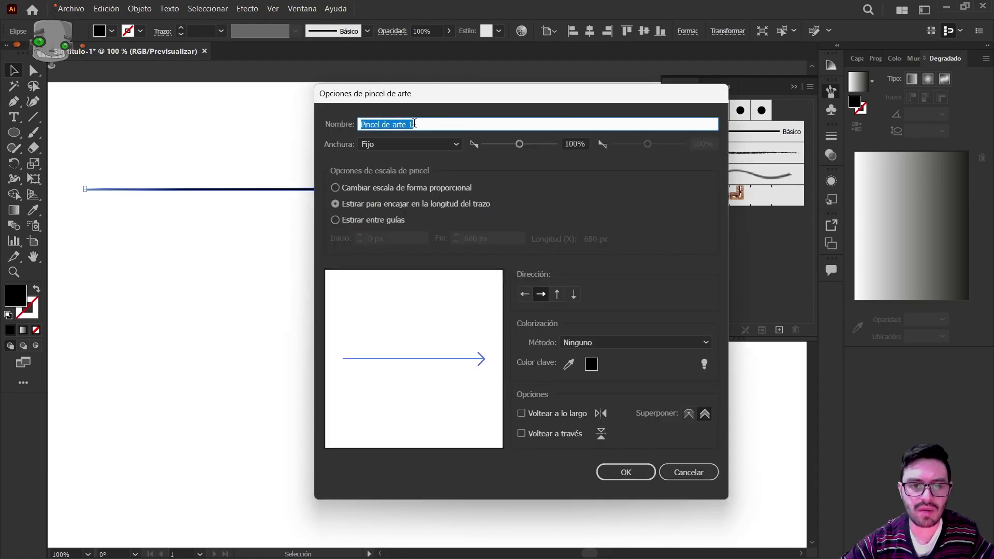
# Name the art brush "Pincel para Trazos" and set its width (Anchura) to Presión
pyautogui.write('Pincel')
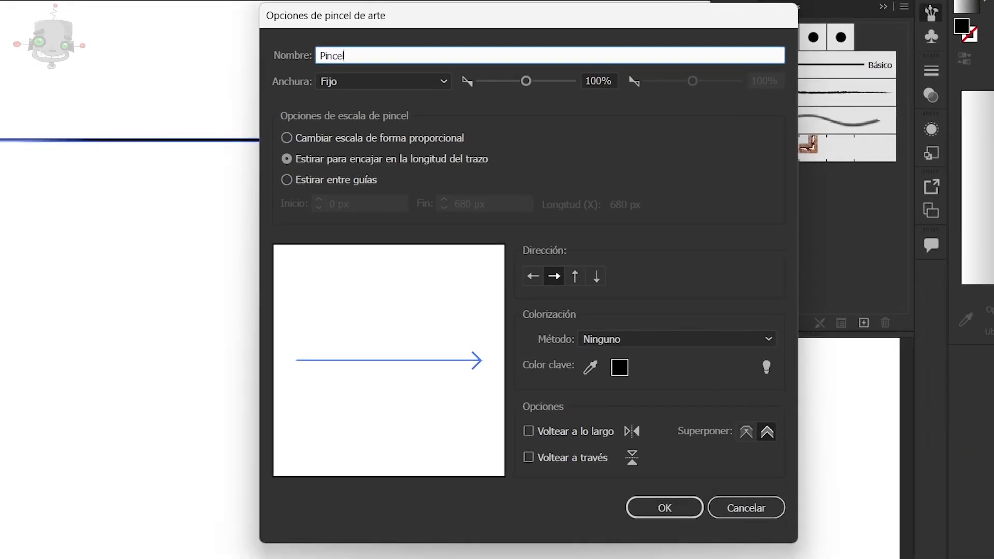
pyautogui.write(' para Trazos')
pyautogui.click(436, 82)
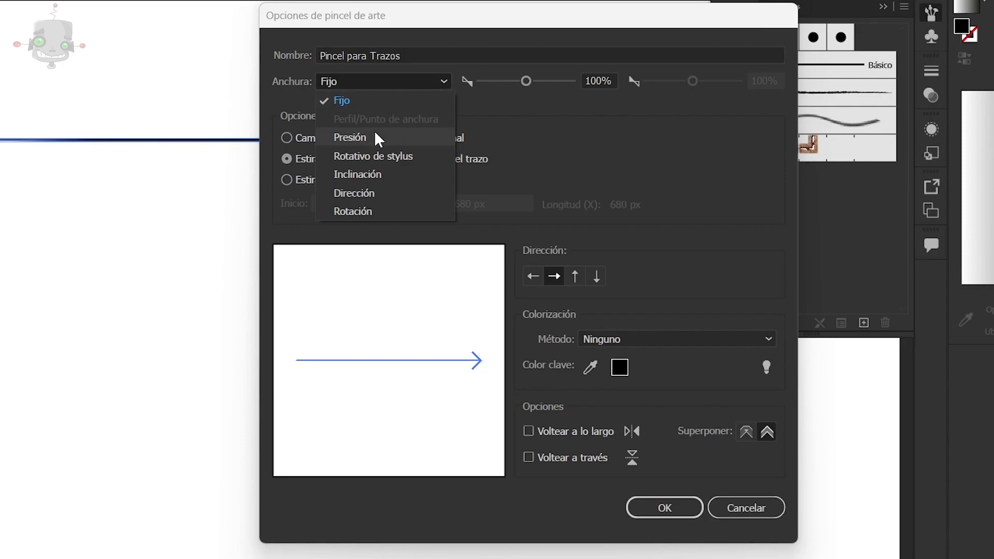
pyautogui.click(352, 139)
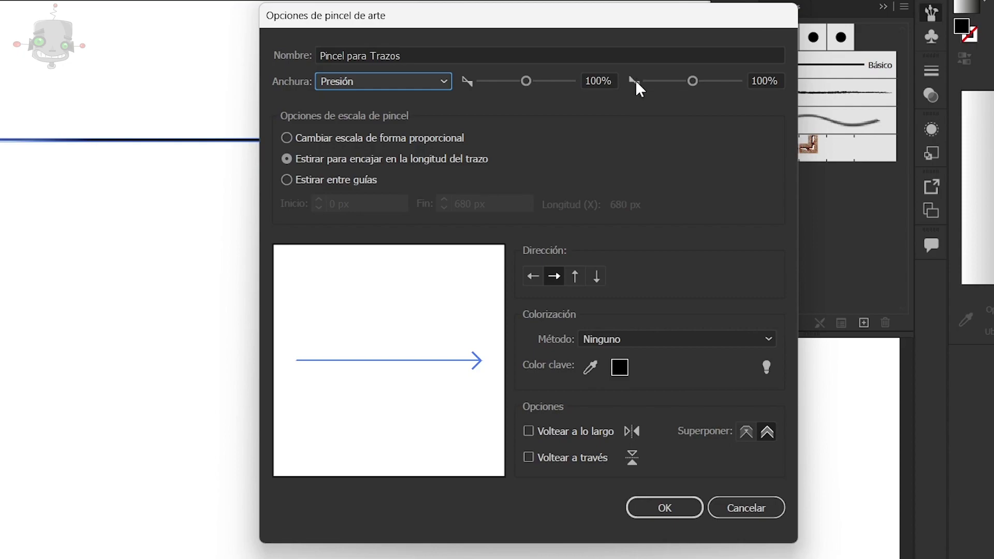
# Set the brush's pressure width range to 60% minimum and 300% maximum, and create the brush
pyautogui.click(518, 82)
pyautogui.moveTo(597, 81); pyautogui.dragTo(568, 80)
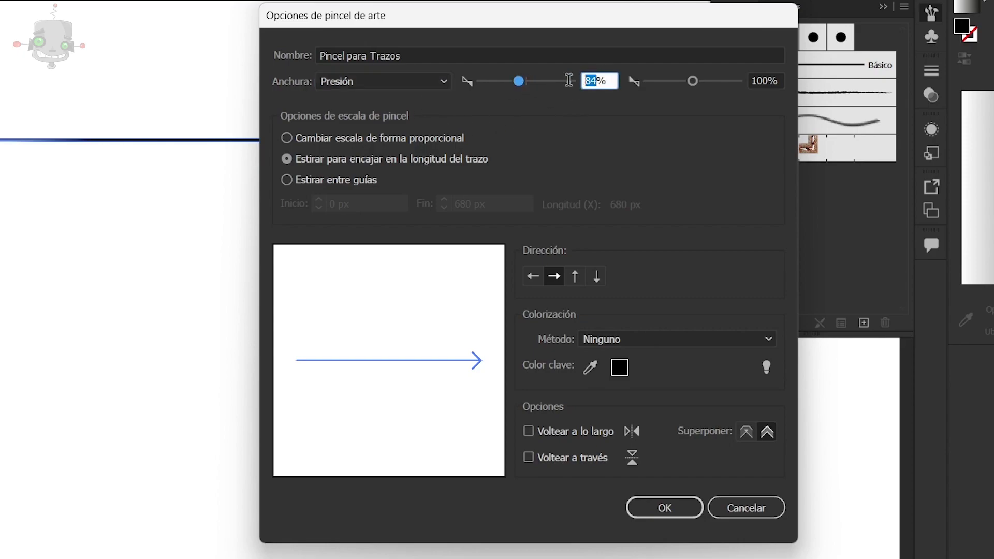
pyautogui.write('60')
pyautogui.doubleClick(770, 79)
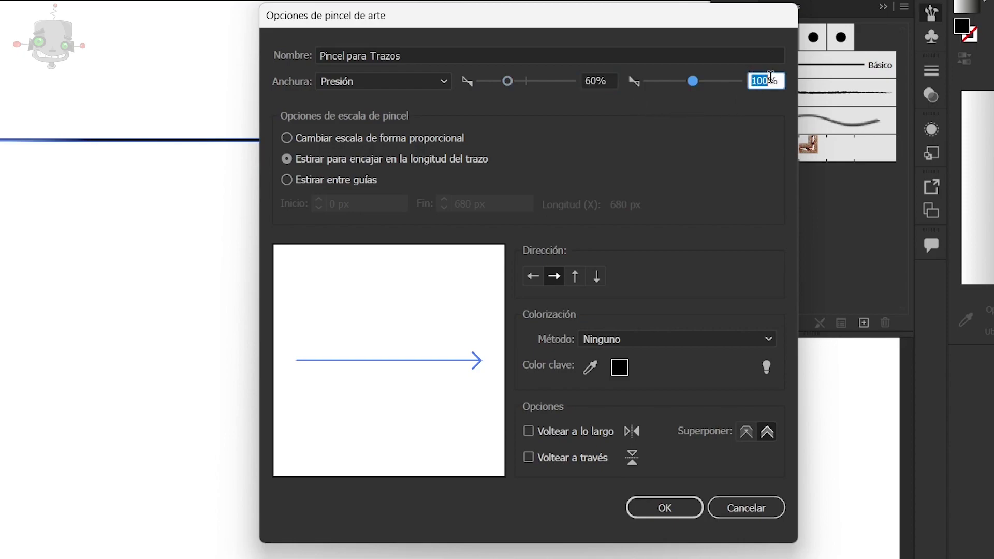
pyautogui.write('300')
pyautogui.click(662, 506)
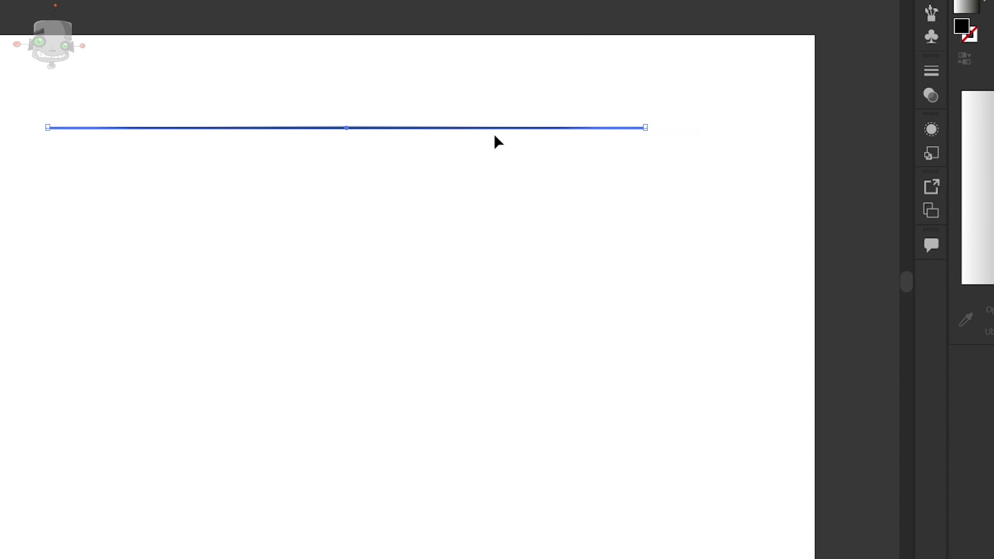
# Delete the source ellipse from the artboard, and check the brush list and the user-defined brush libraries
pyautogui.press('Delete')
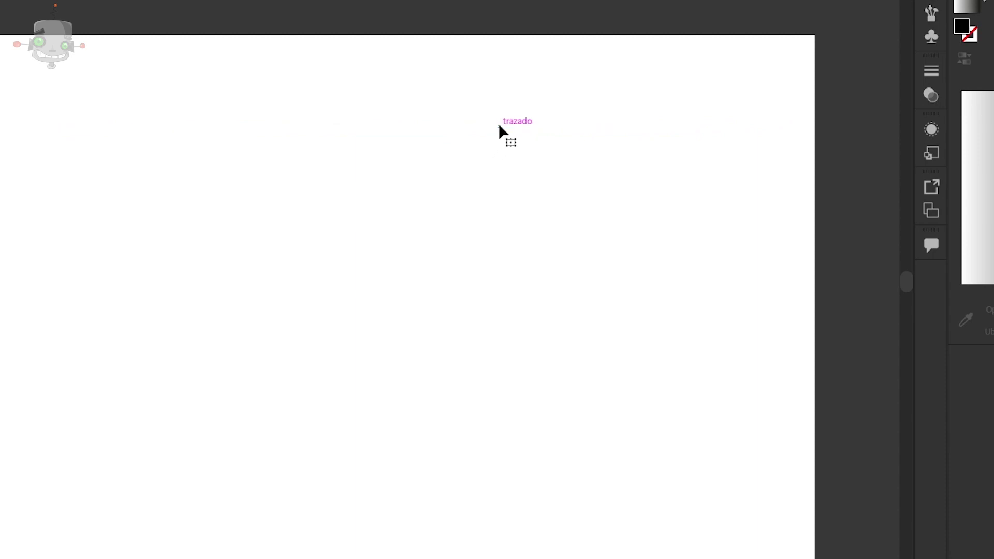
pyautogui.click(932, 21)
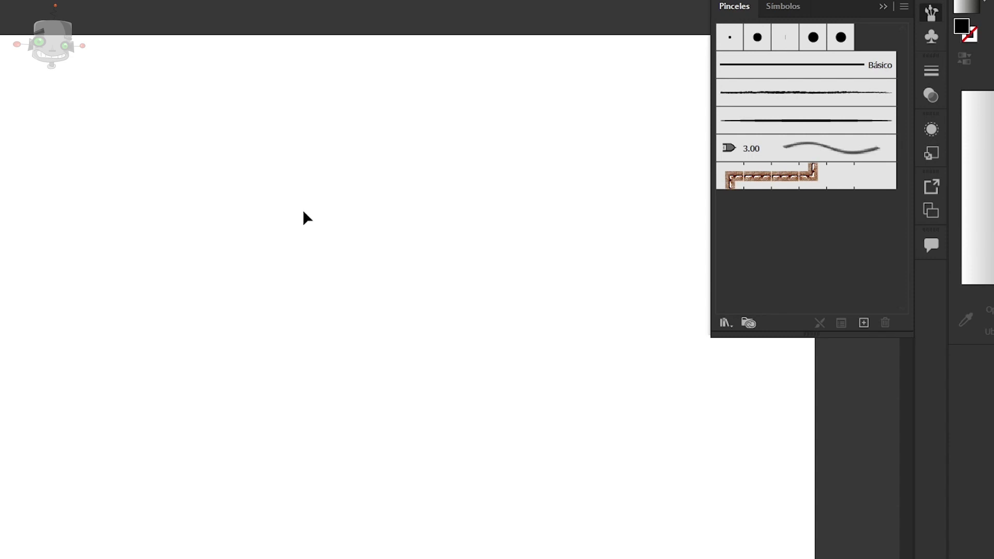
pyautogui.click(722, 326)
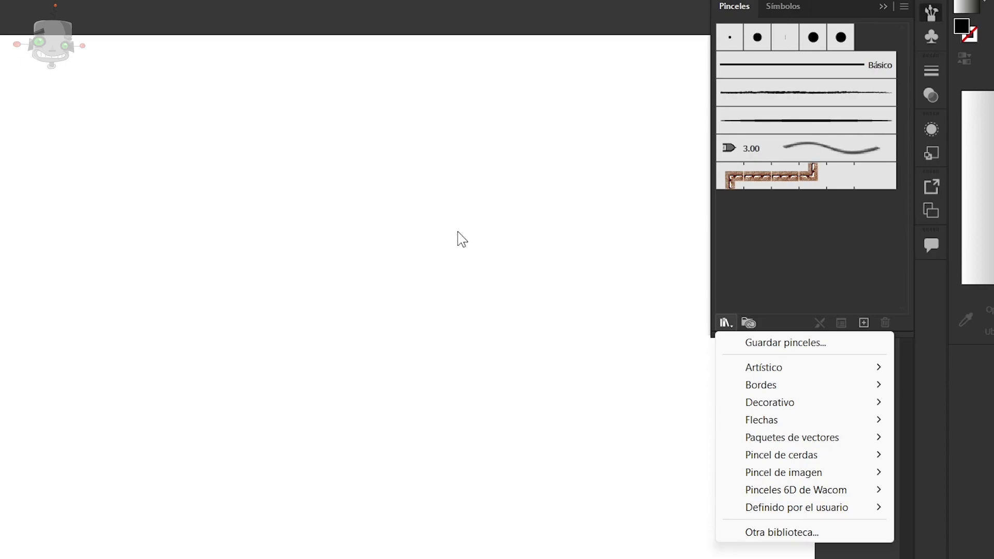
pyautogui.moveTo(784, 511)
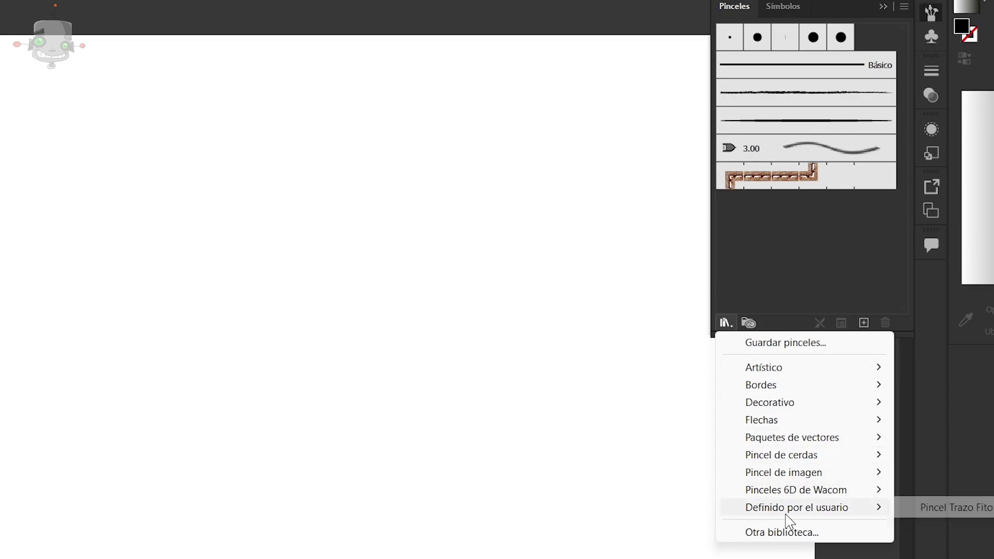
pyautogui.click(586, 150)
# Paint two long diagonal test strokes and a shorter one between them with the Paintbrush, varying the pen pressure
pyautogui.press('b')
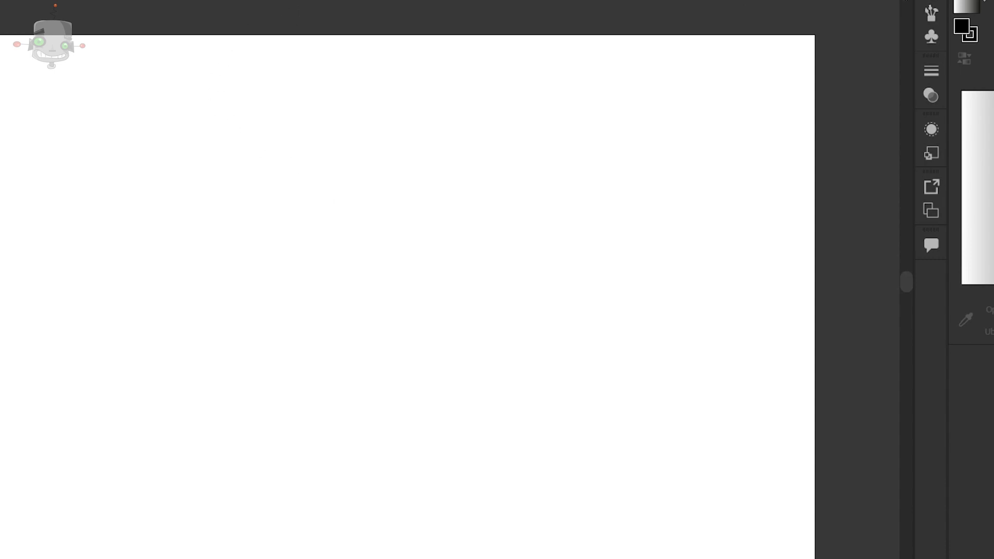
pyautogui.click(938, 17)
pyautogui.moveTo(74, 199); pyautogui.dragTo(467, 45)
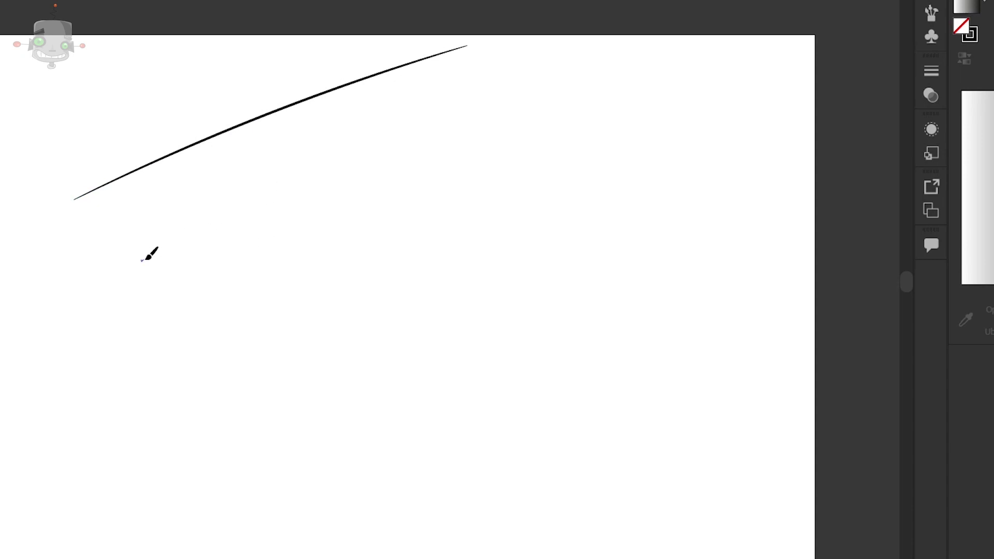
pyautogui.moveTo(141, 258); pyautogui.dragTo(504, 117)
pyautogui.scroll(2, 441, 163)
pyautogui.moveTo(442, 163); pyautogui.dragTo(735, 248)
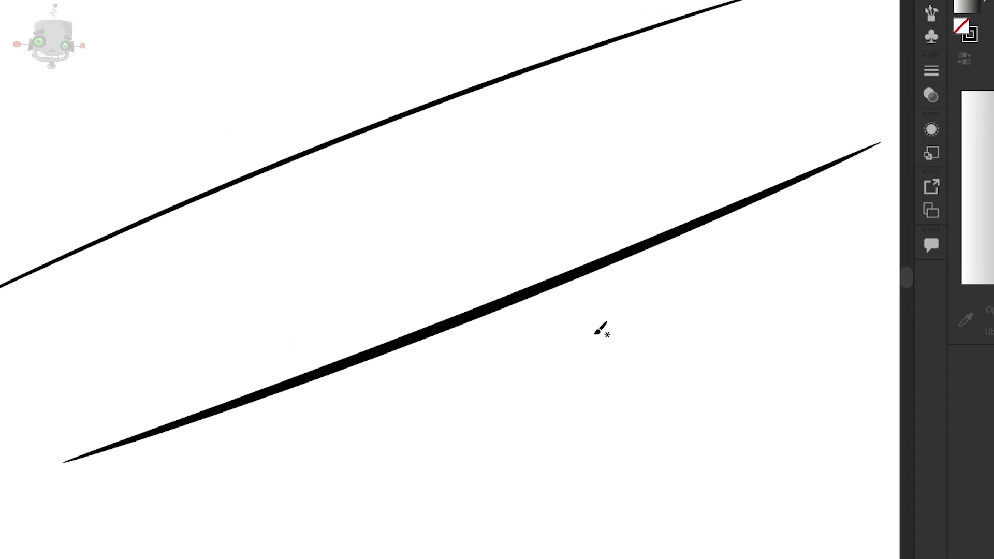
pyautogui.moveTo(281, 241); pyautogui.dragTo(556, 138)
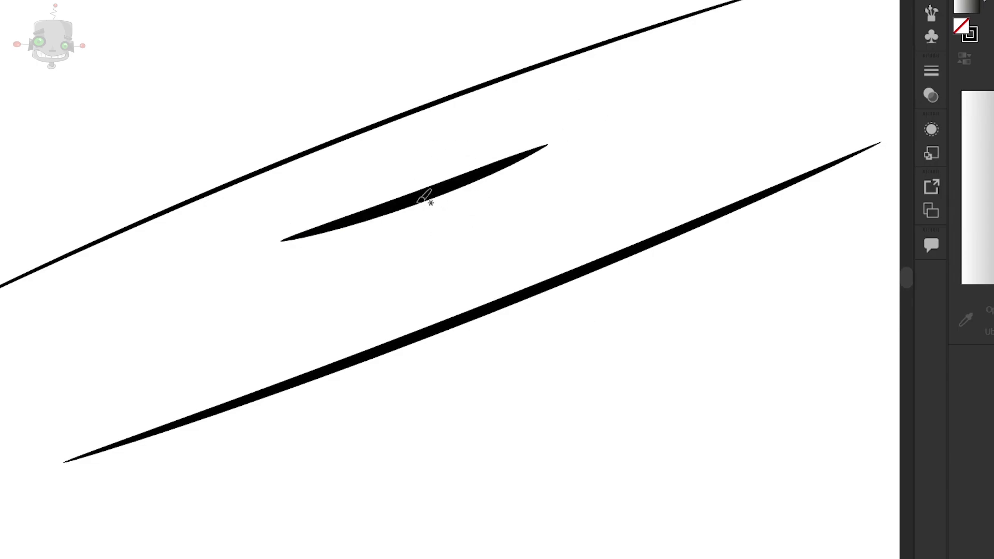
# Delete all three test strokes from the artboard
pyautogui.scroll(-4, 421, 201)
pyautogui.scroll(2, 458, 216)
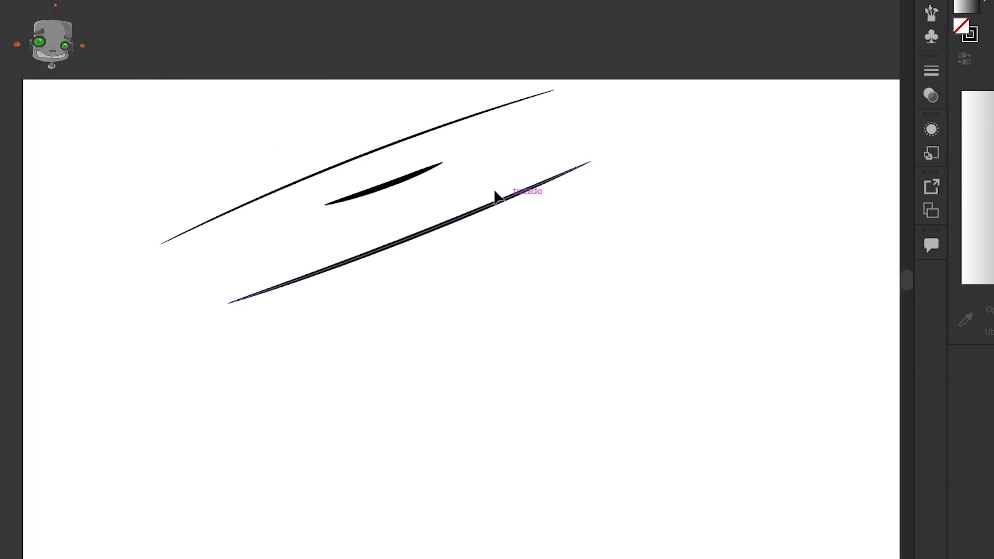
pyautogui.moveTo(269, 111); pyautogui.dragTo(500, 273)
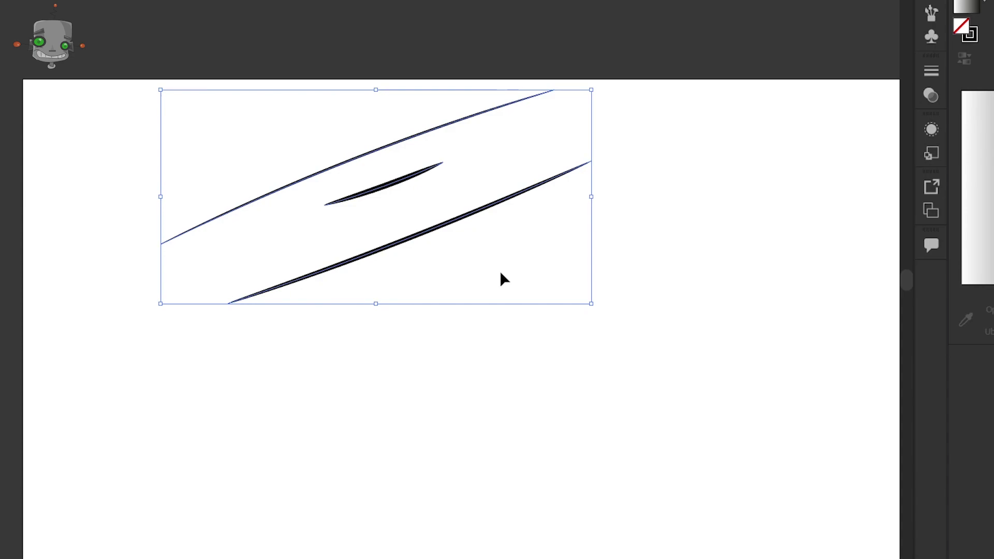
pyautogui.press('Delete')
# Edit the options of the Pincel para Trazos brush and set its colorization method to Alteración de tono
pyautogui.click(936, 17)
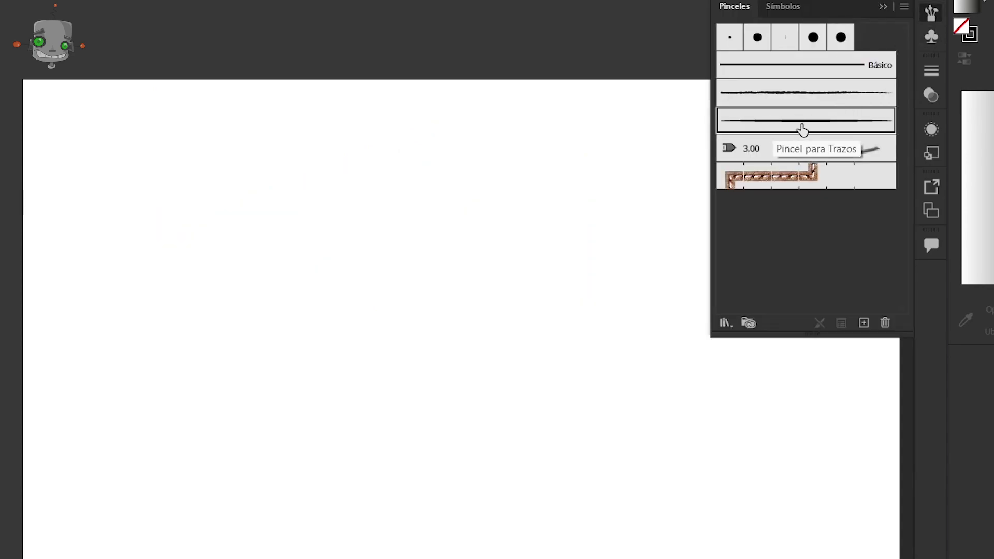
pyautogui.doubleClick(780, 121)
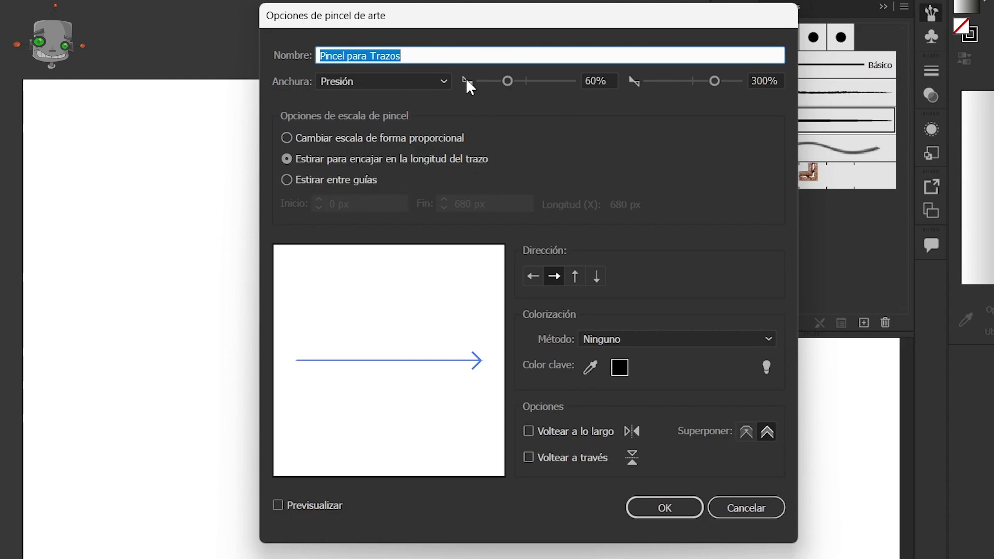
pyautogui.moveTo(473, 22)
pyautogui.mouseDown()
pyautogui.moveTo(363, 3)
pyautogui.moveTo(403, 23)
pyautogui.mouseUp()
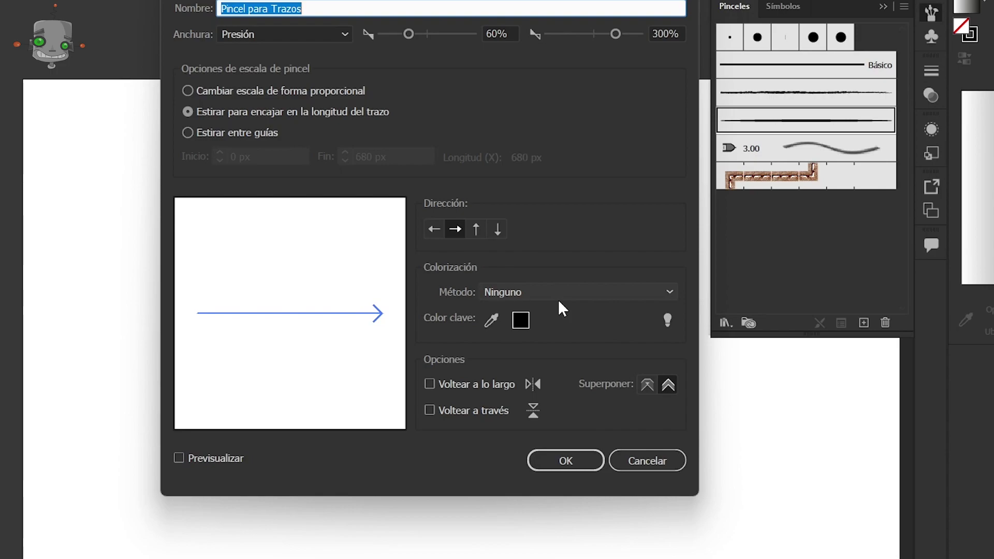
pyautogui.click(520, 293)
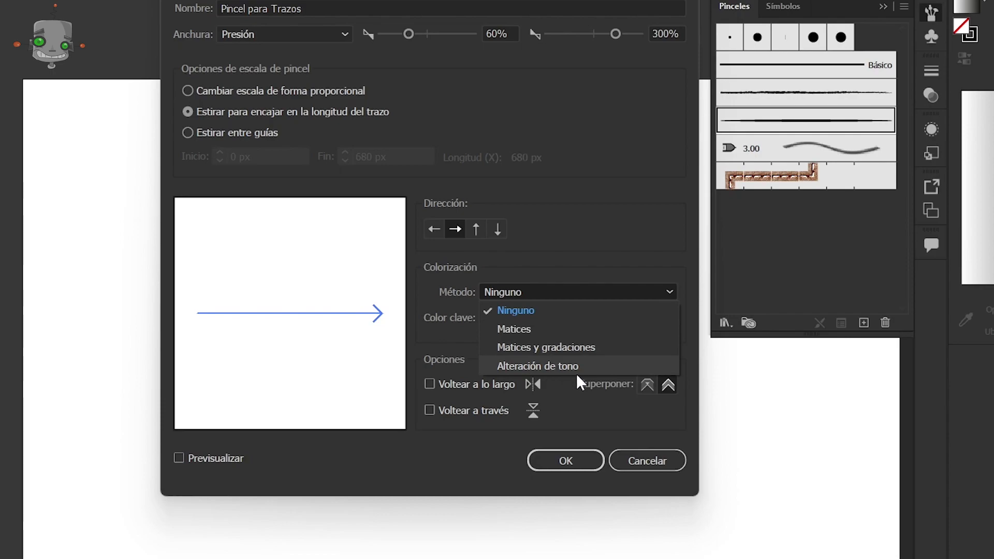
pyautogui.click(601, 366)
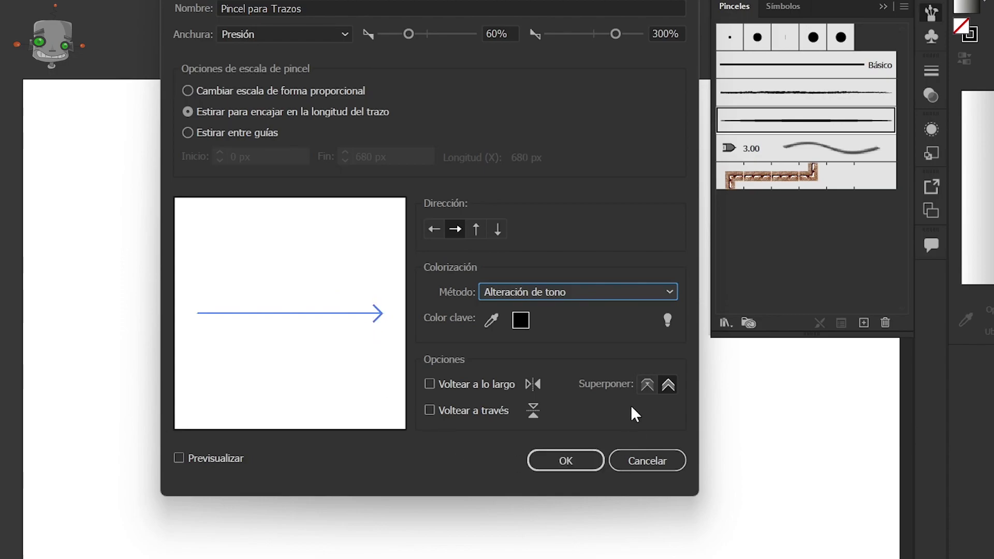
pyautogui.click(565, 458)
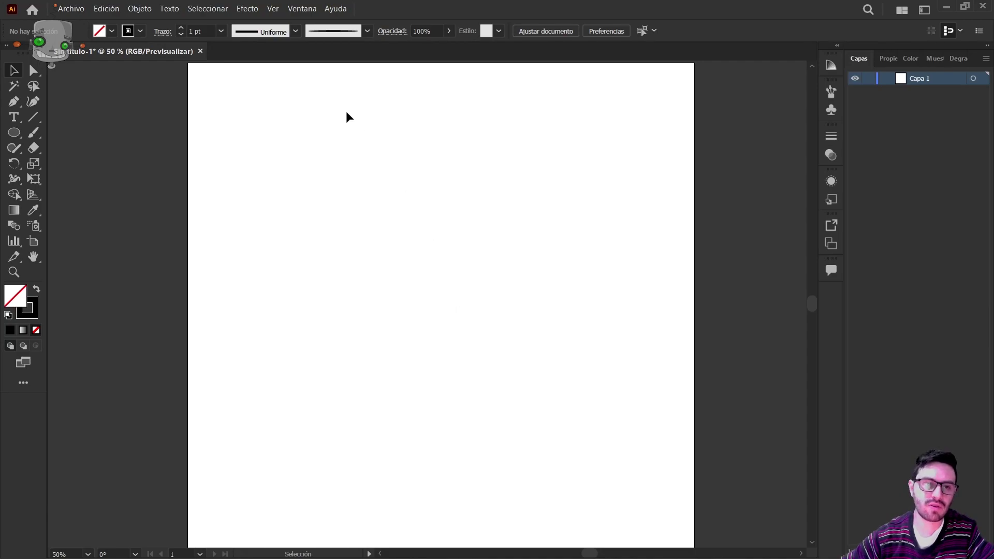
# Place the image Hulk gritando.jpg as a linked file, sized to span the full width of the artboard from its upper edge
pyautogui.click(59, 10)
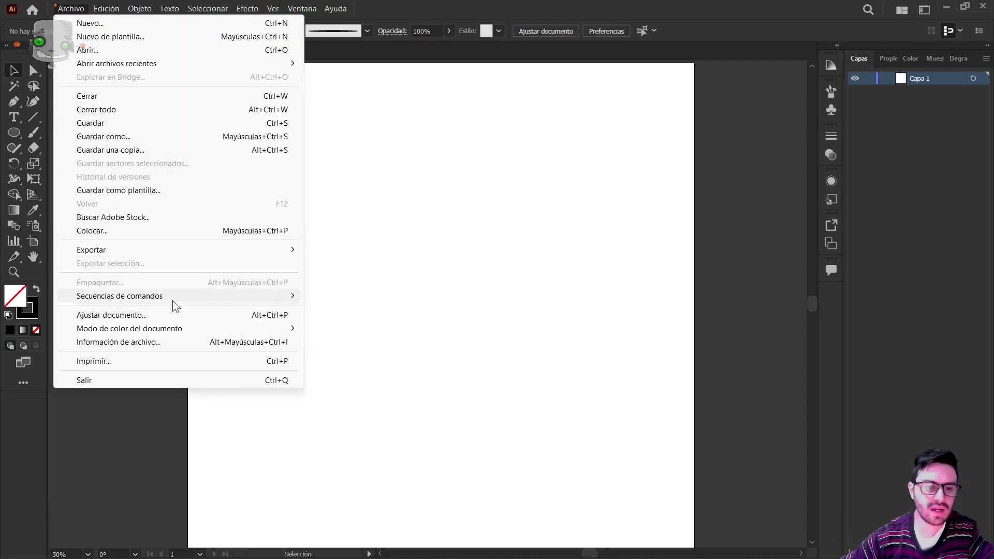
pyautogui.click(514, 227)
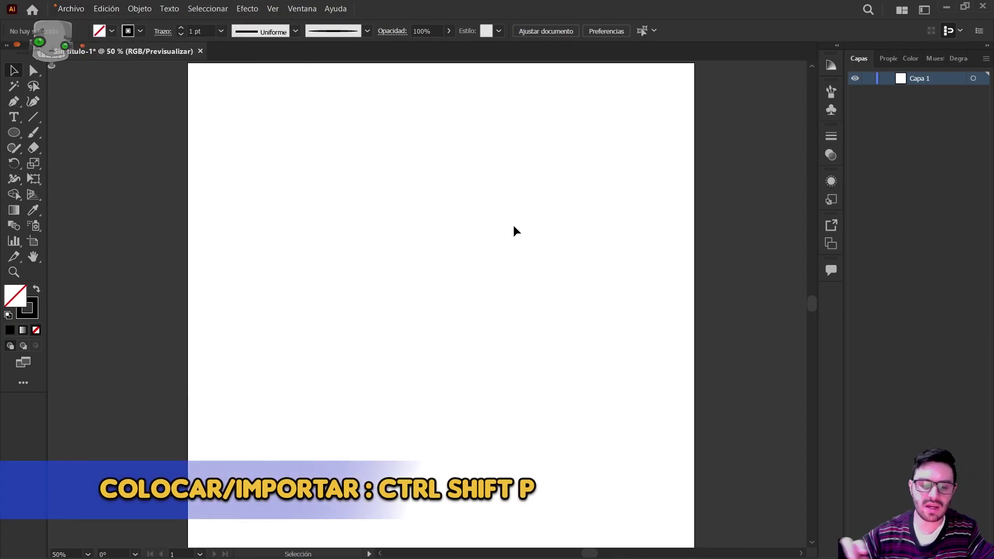
pyautogui.hotkey('ctrl', 'shift', 'p')
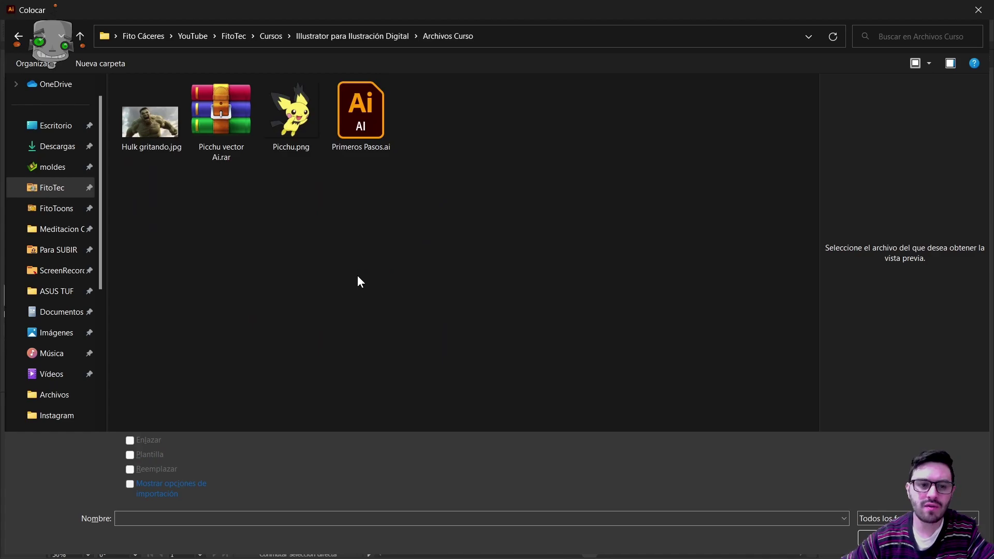
pyautogui.click(145, 137)
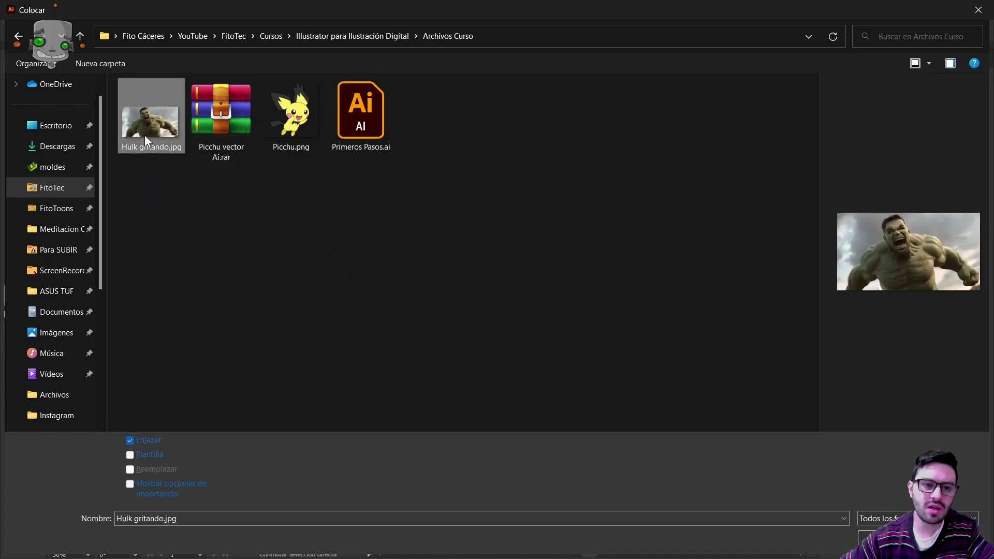
pyautogui.doubleClick(144, 135)
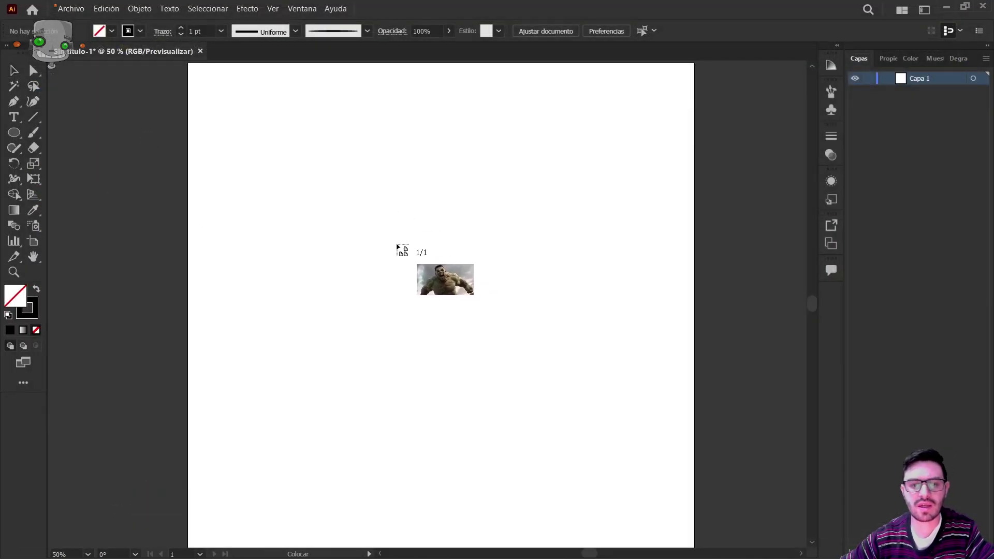
pyautogui.scroll(-2, 395, 241)
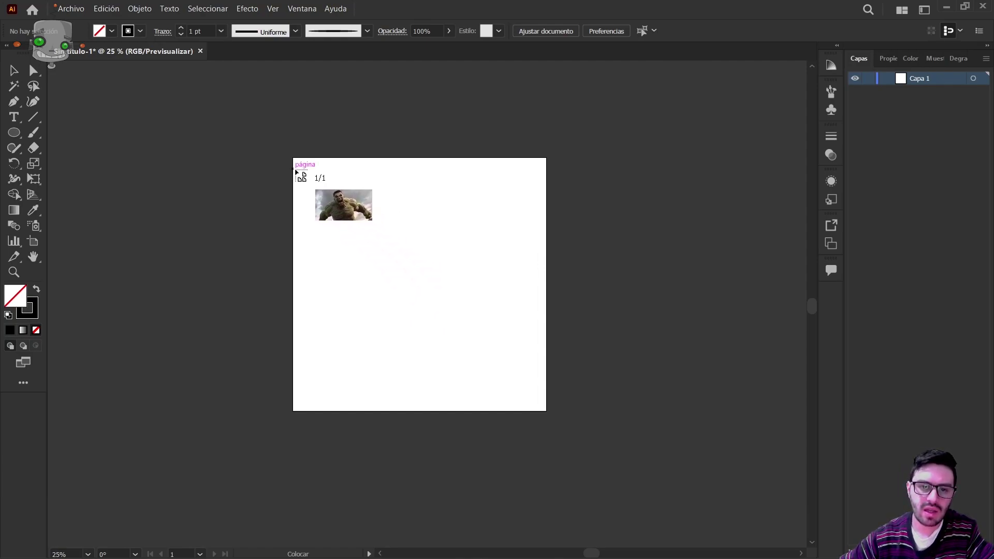
pyautogui.moveTo(296, 171); pyautogui.dragTo(587, 426)
pyautogui.moveTo(498, 239); pyautogui.dragTo(483, 261)
pyautogui.moveTo(567, 187); pyautogui.dragTo(529, 208)
pyautogui.moveTo(414, 254); pyautogui.dragTo(430, 204)
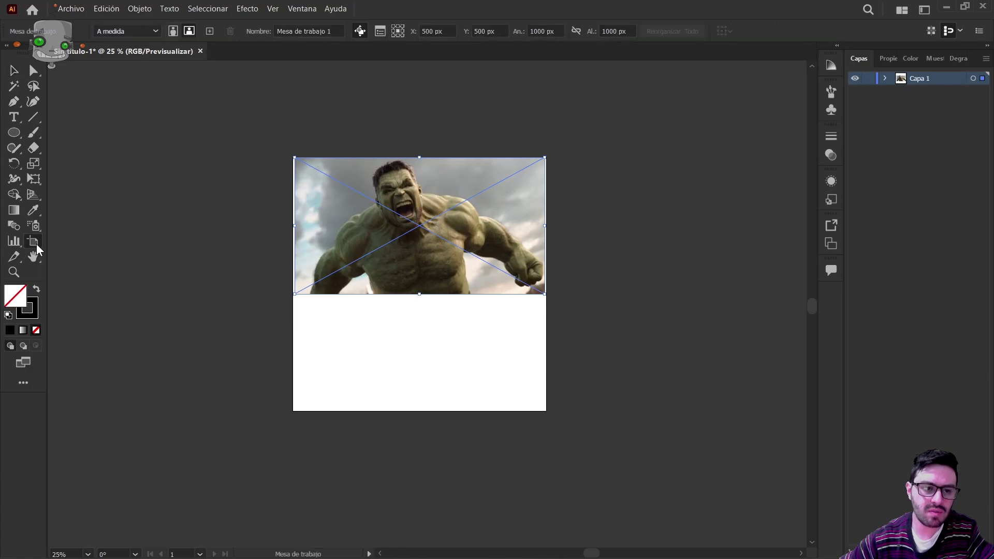
# Shorten the artboard from its lower edge to about 594 px high, leaving a narrow white strip under the image
pyautogui.click(35, 243)
pyautogui.moveTo(421, 410); pyautogui.dragTo(420, 310)
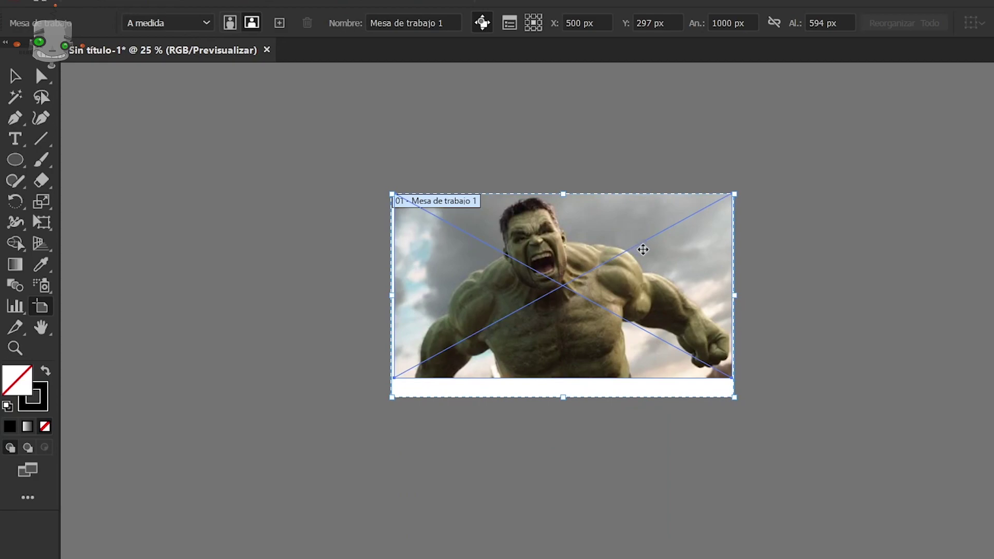
# Duplicate the Hulk image, scale the copy to about a third of its size, and set it beside the artboard's upper-left corner
pyautogui.press('v')
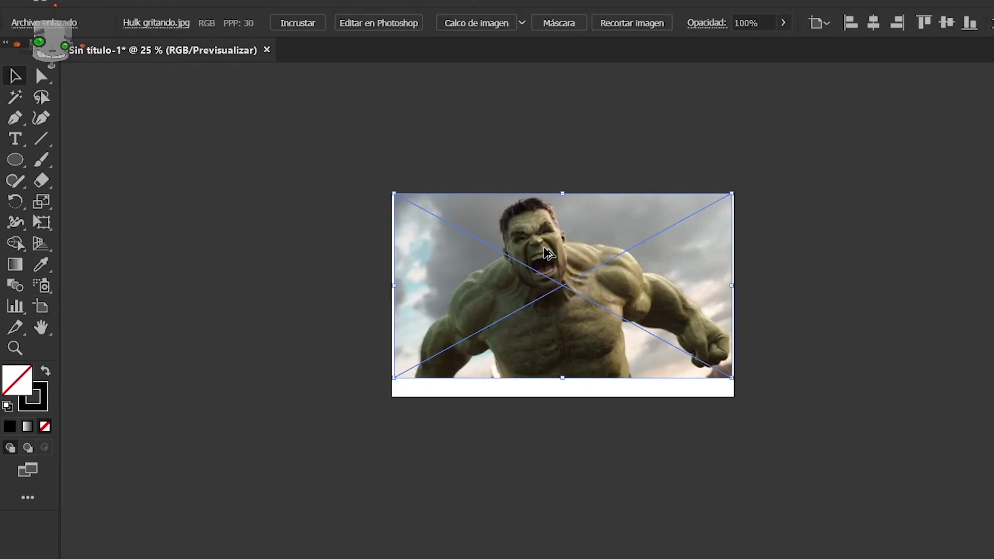
pyautogui.moveTo(563, 247); pyautogui.dragTo(422, 508)
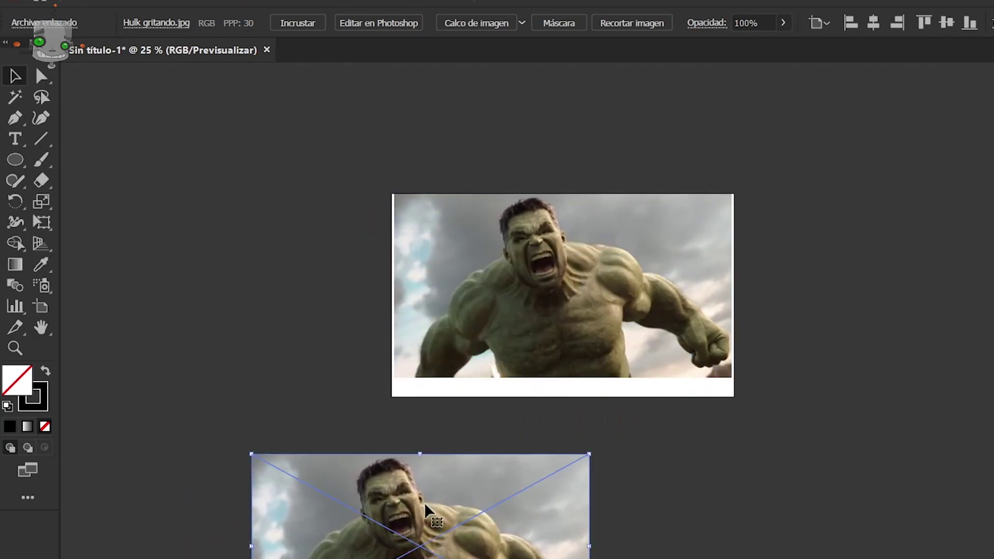
pyautogui.moveTo(590, 455); pyautogui.dragTo(380, 243)
# Set the opacity of the large Hulk image on the artboard to 50%
pyautogui.click(588, 306)
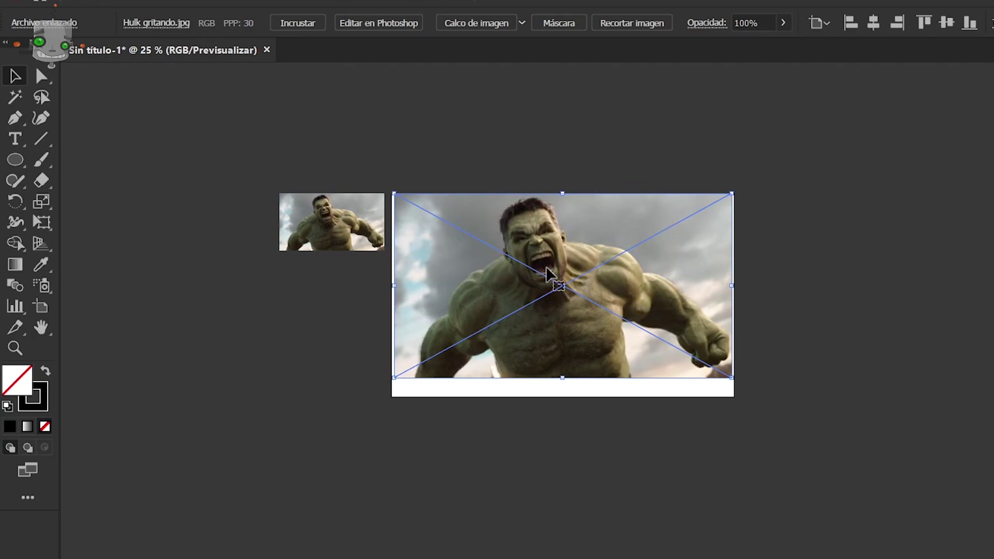
pyautogui.click(784, 23)
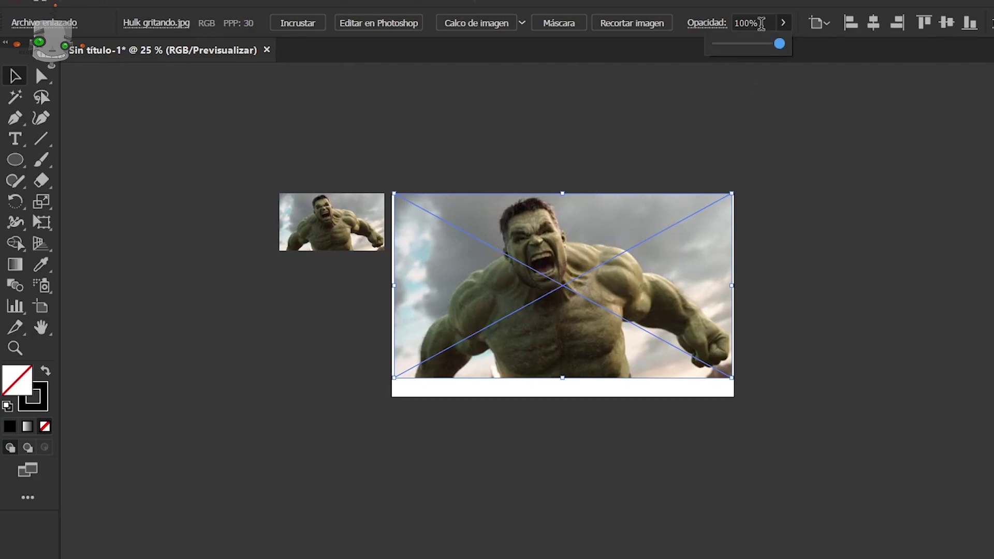
pyautogui.write('50')
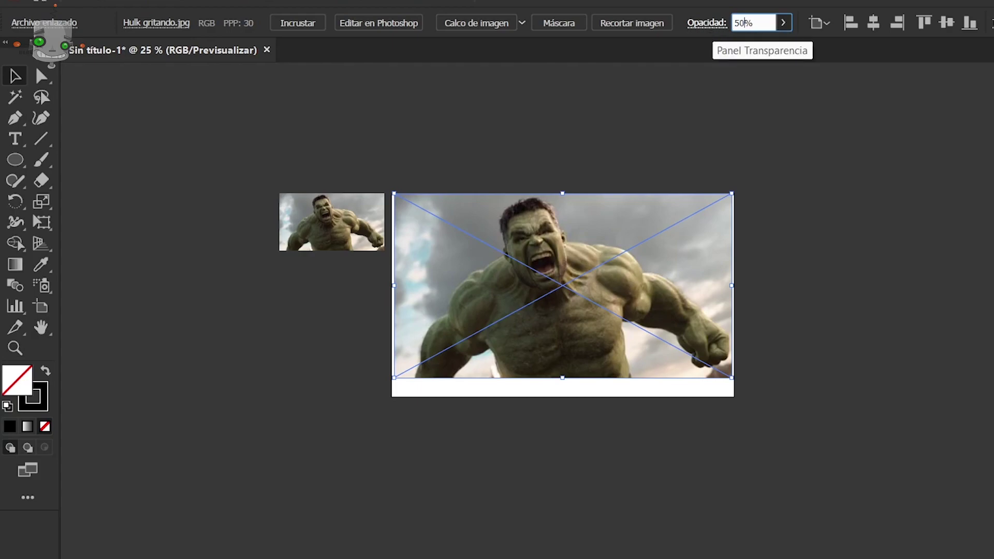
pyautogui.press('Return')
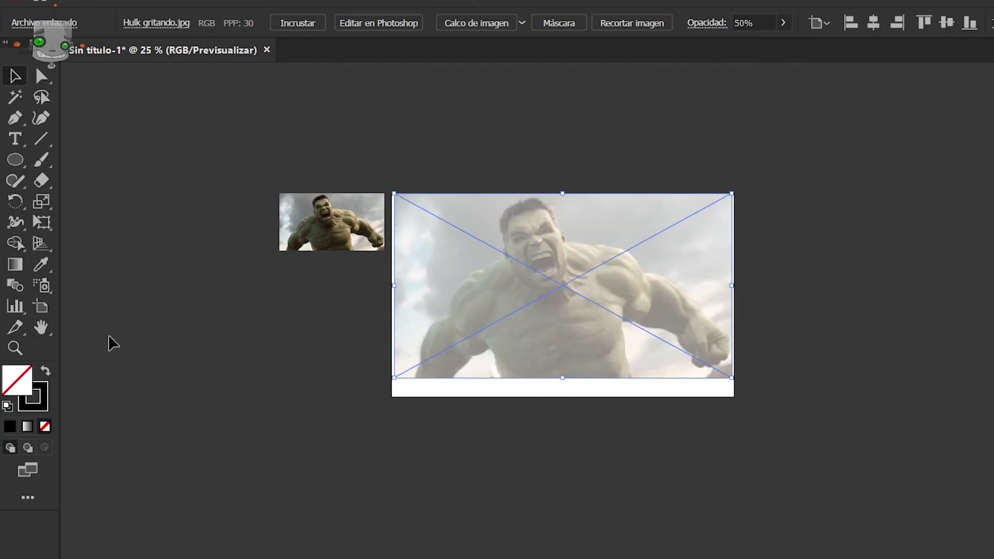
# Rename the layer holding the Hulk images as REF and lock it
pyautogui.doubleClick(44, 334)
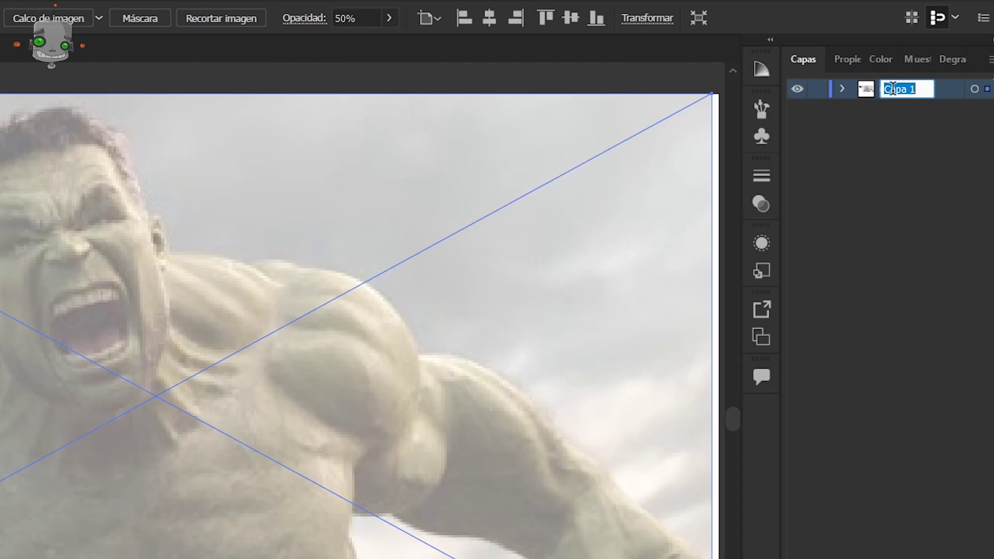
pyautogui.write('REF')
pyautogui.press('Return')
pyautogui.click(817, 89)
# Add a new layer above REF and name it Trazado
pyautogui.click(950, 557)
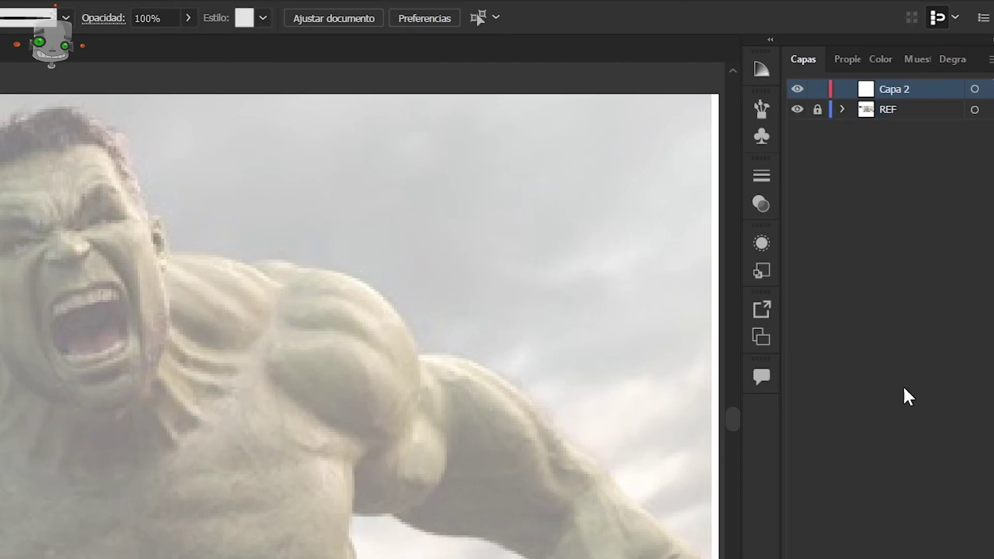
pyautogui.write('Trazado')
pyautogui.press('Return')
# Activate the Paintbrush, collapse the side panels to icons, and try the full-screen view with the interface hidden before restoring the normal view
pyautogui.press('b')
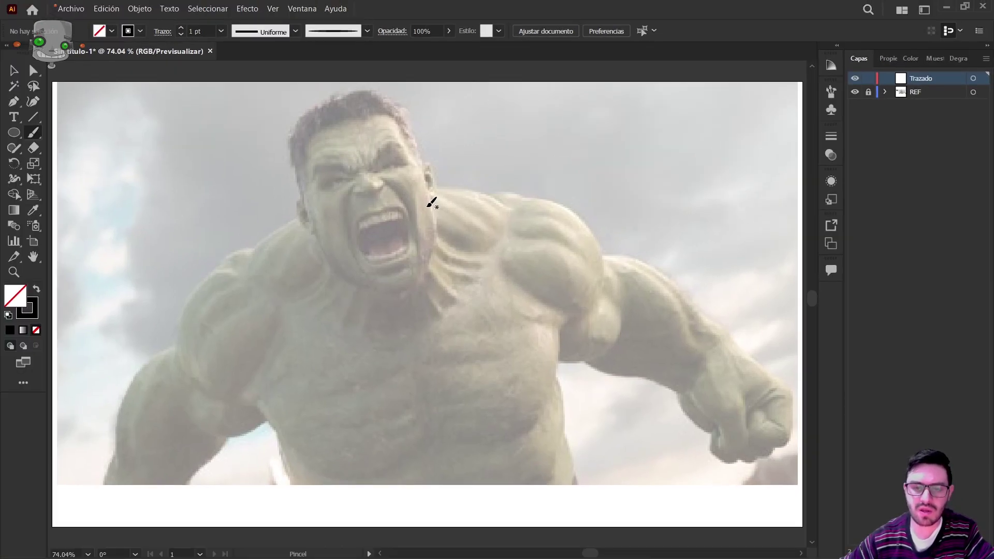
pyautogui.press('f')
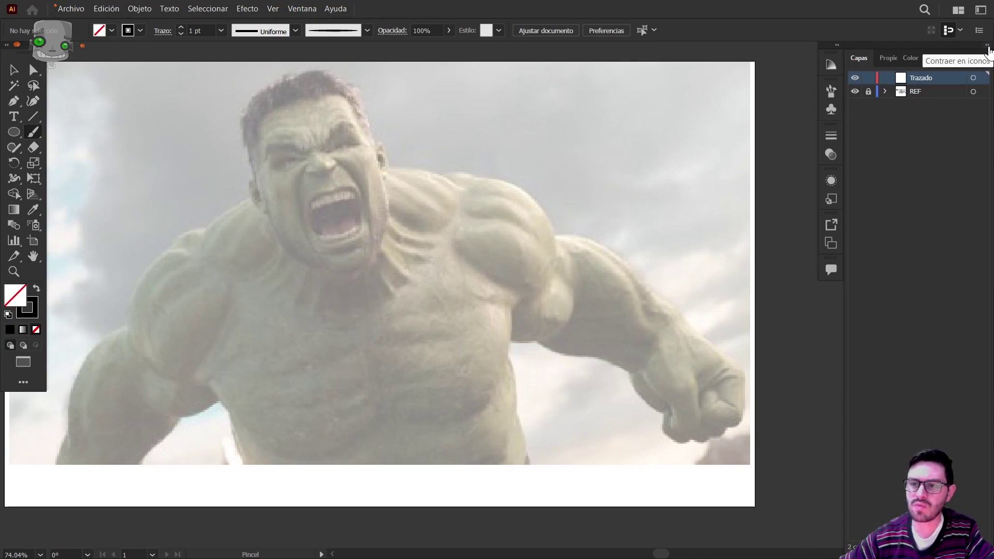
pyautogui.click(988, 46)
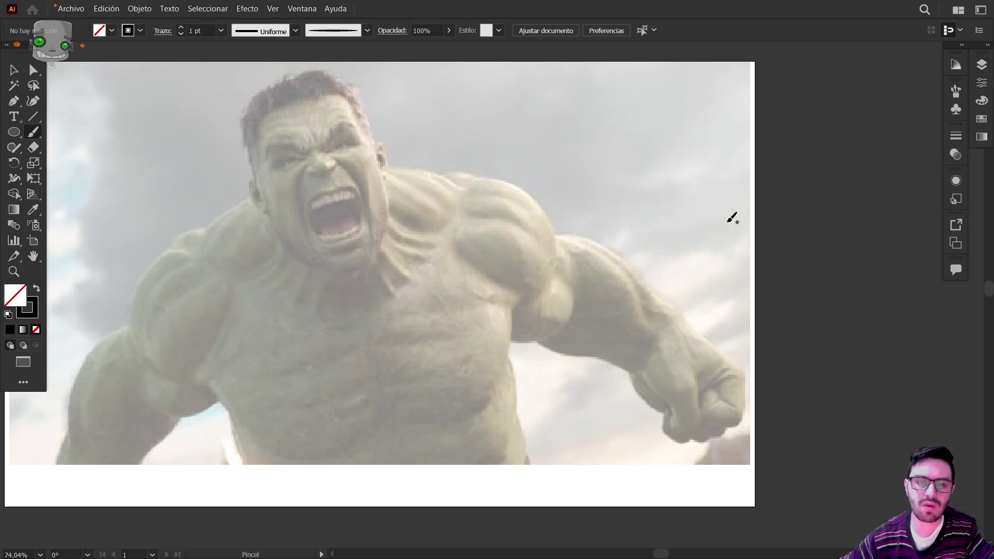
pyautogui.press('Tab')
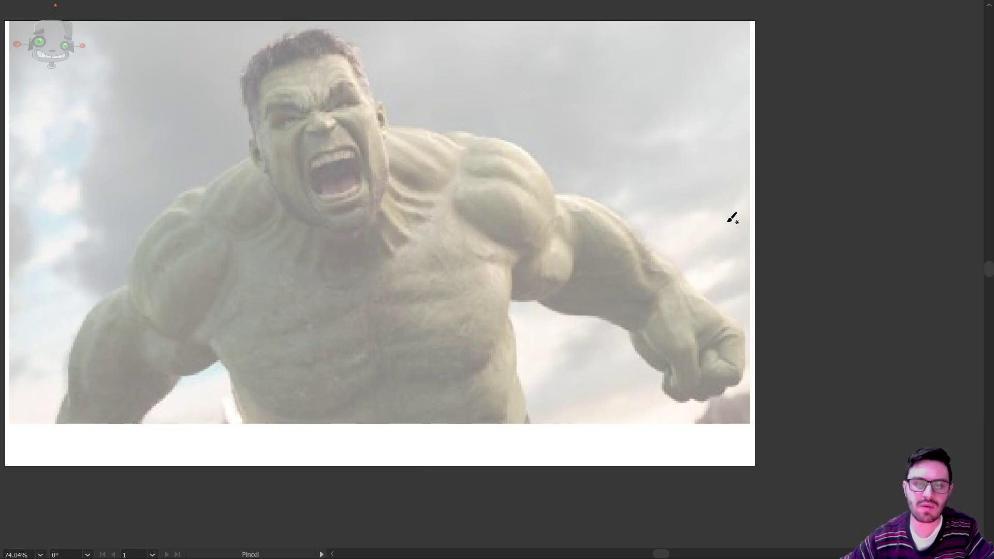
pyautogui.press('f')
# Paint one curved stroke along the underside of Hulk's nose, from one nostril around to the other
pyautogui.scroll(2, 383, 202)
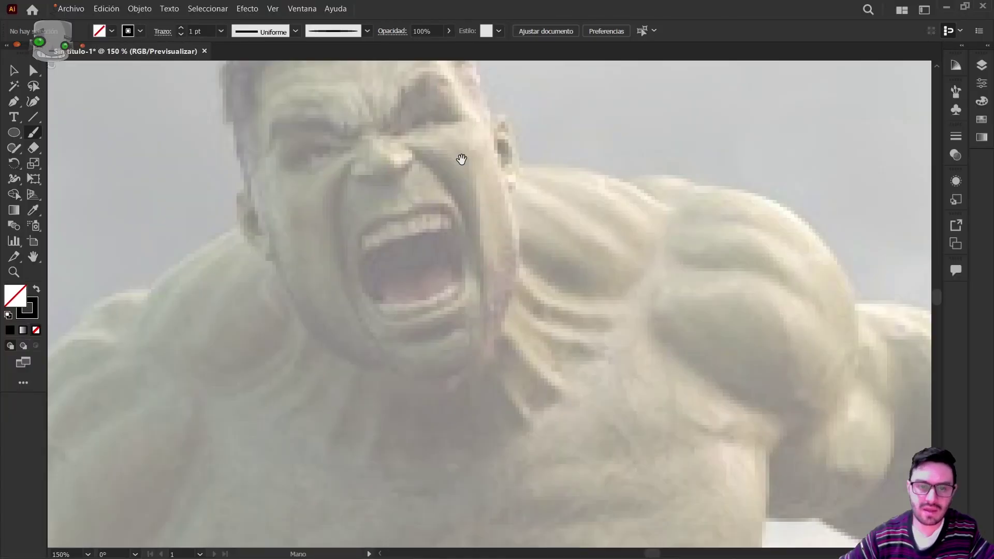
pyautogui.moveTo(459, 157); pyautogui.dragTo(452, 240)
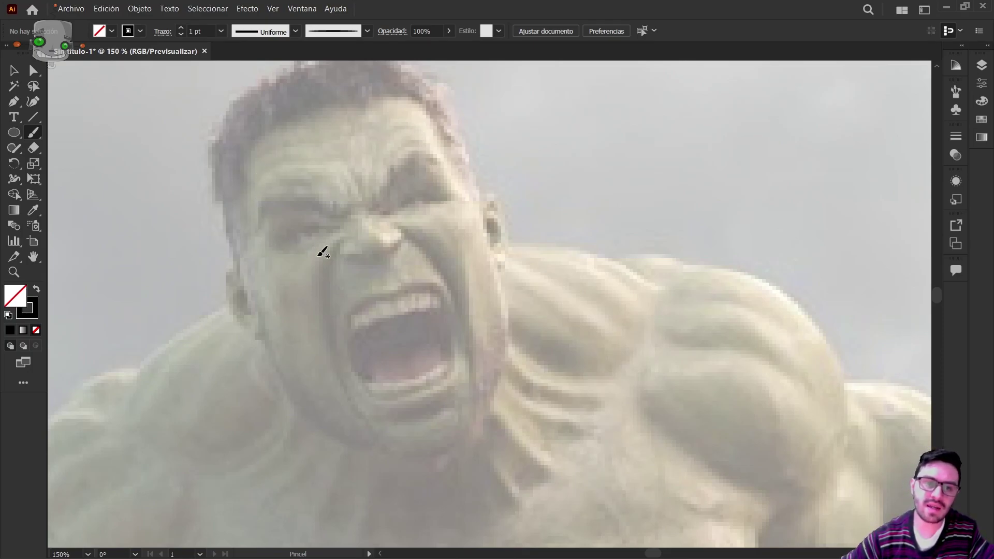
pyautogui.moveTo(458, 155)
pyautogui.mouseDown()
pyautogui.moveTo(446, 215)
pyautogui.moveTo(461, 129)
pyautogui.moveTo(458, 148)
pyautogui.mouseUp()
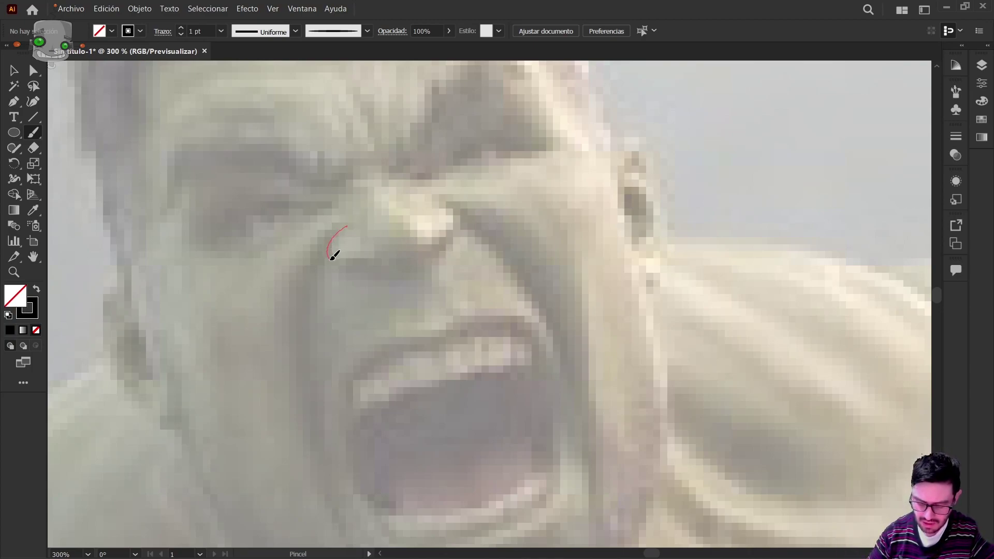
pyautogui.moveTo(409, 263)
pyautogui.mouseDown()
pyautogui.moveTo(460, 217)
pyautogui.moveTo(437, 199)
pyautogui.mouseUp()
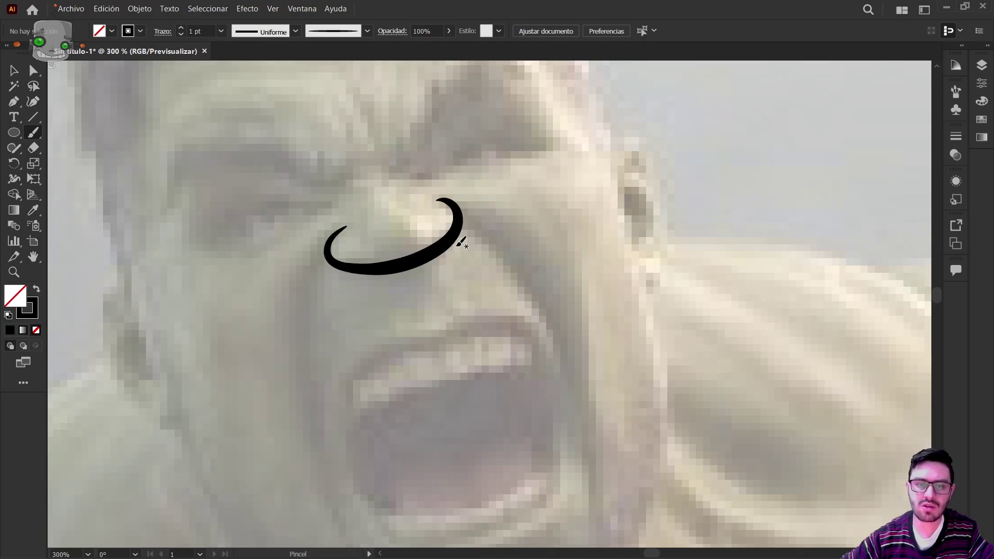
# Paint an S-shaped stroke over each of Hulk's two brows, hooked at the inner end near the bridge of the nose
pyautogui.keyDown('alt'); pyautogui.scroll(-2, 460, 205); pyautogui.keyUp('alt')
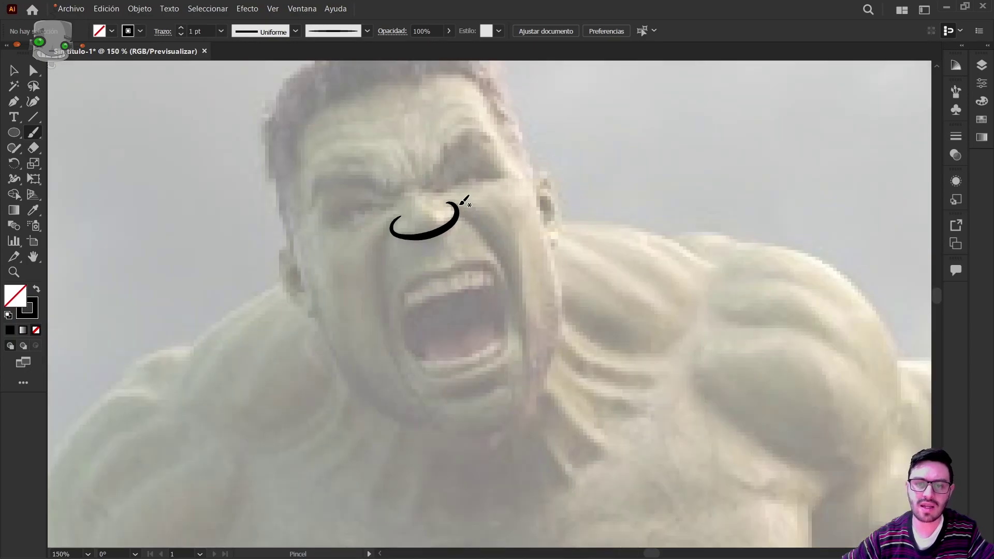
pyautogui.keyDown('alt'); pyautogui.scroll(-1, 461, 203); pyautogui.keyUp('alt')
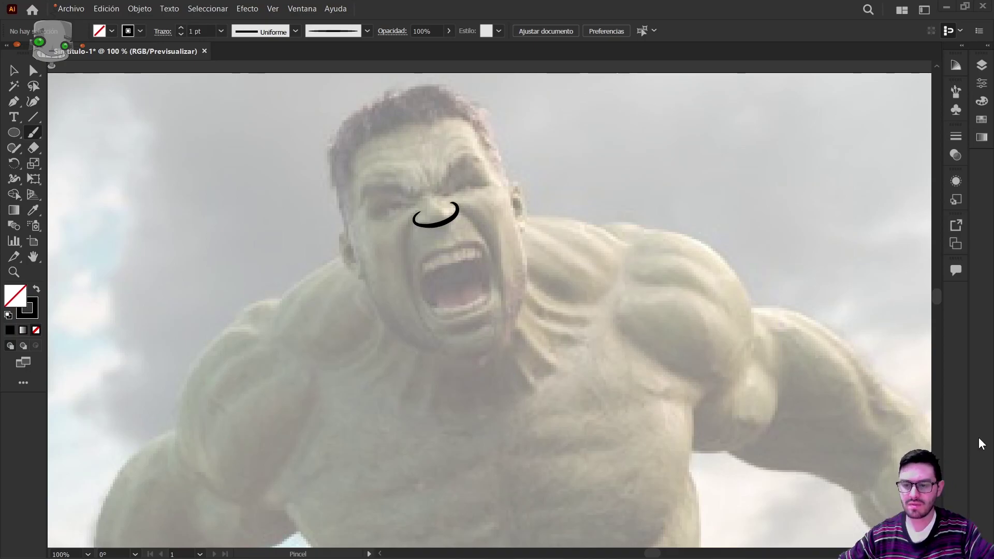
pyautogui.keyDown('alt'); pyautogui.scroll(3, 435, 217); pyautogui.keyUp('alt')
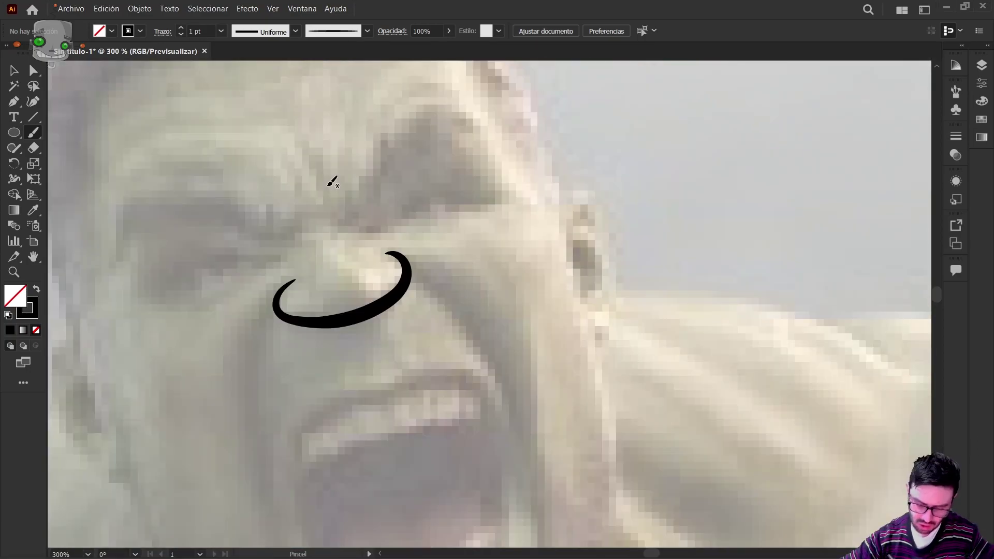
pyautogui.moveTo(331, 196)
pyautogui.mouseDown()
pyautogui.moveTo(344, 206)
pyautogui.moveTo(408, 114)
pyautogui.moveTo(466, 121)
pyautogui.mouseUp()
pyautogui.moveTo(426, 207); pyautogui.dragTo(526, 174)
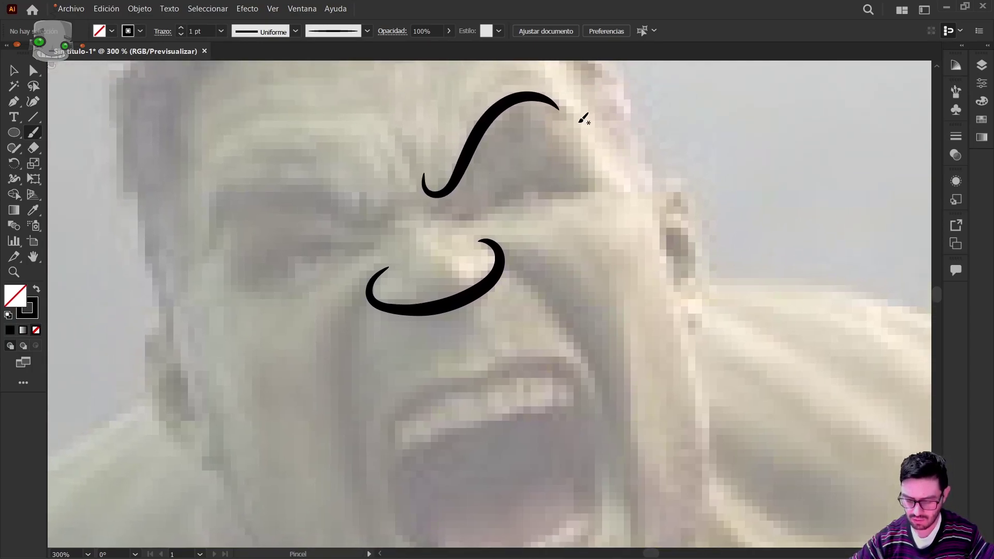
pyautogui.moveTo(421, 213)
pyautogui.mouseDown()
pyautogui.moveTo(445, 230)
pyautogui.moveTo(411, 224)
pyautogui.moveTo(392, 233)
pyautogui.moveTo(316, 202)
pyautogui.moveTo(260, 218)
pyautogui.moveTo(236, 250)
pyautogui.mouseUp()
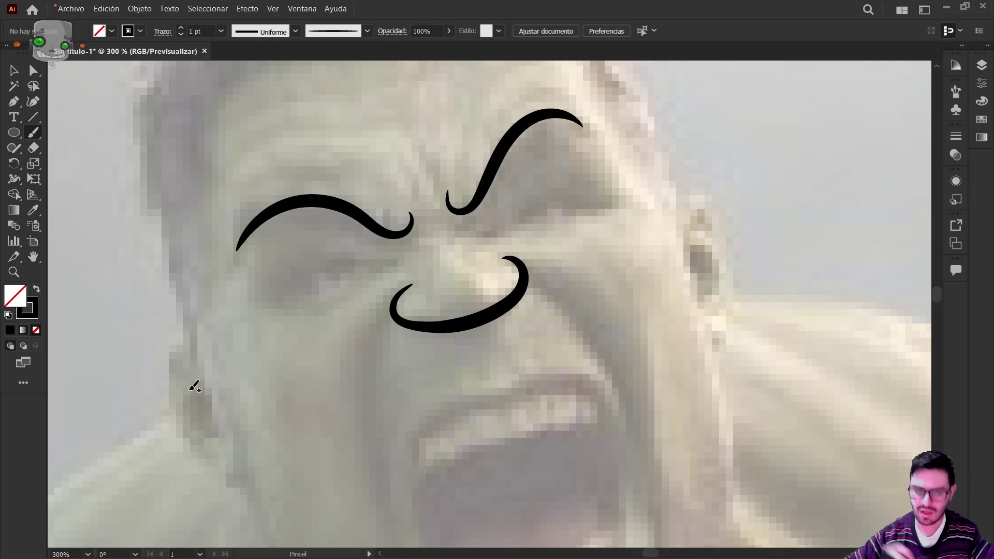
# Paint a nearly horizontal, slightly arched stroke for the eye beneath the right-hand brow, undoing the first attempt
pyautogui.moveTo(466, 303); pyautogui.dragTo(356, 286)
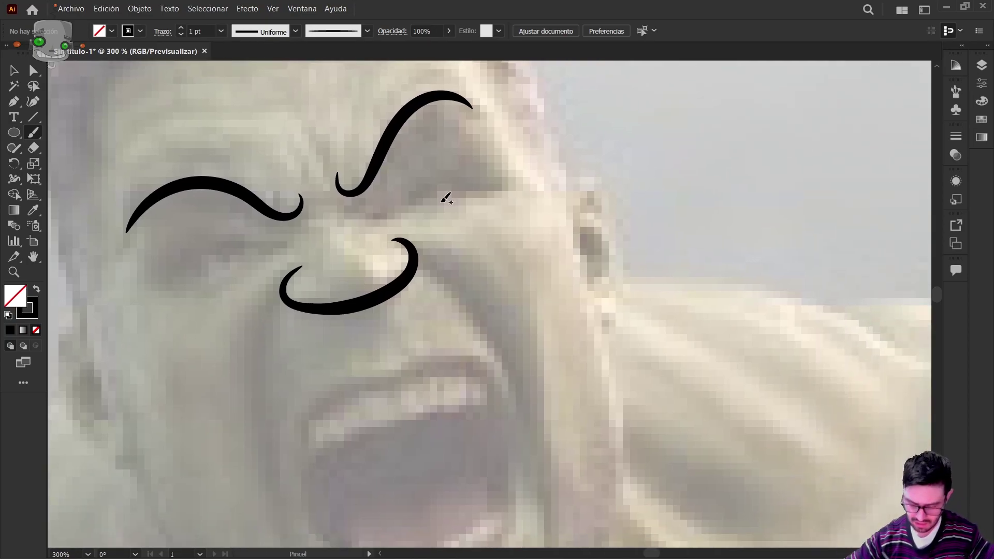
pyautogui.scroll(-4, 423, 205)
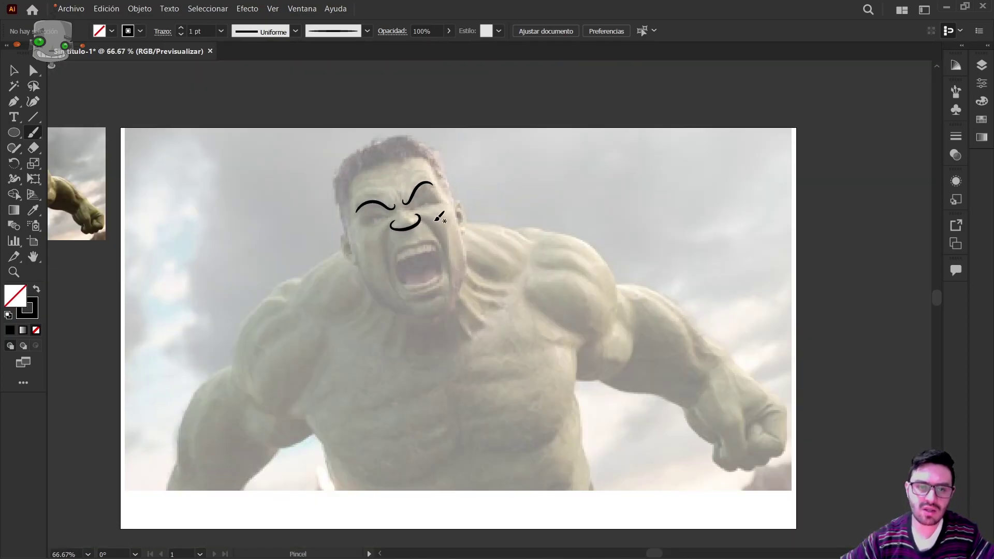
pyautogui.scroll(1, 416, 221)
pyautogui.moveTo(462, 200)
pyautogui.mouseDown()
pyautogui.moveTo(453, 228)
pyautogui.moveTo(459, 196)
pyautogui.mouseUp()
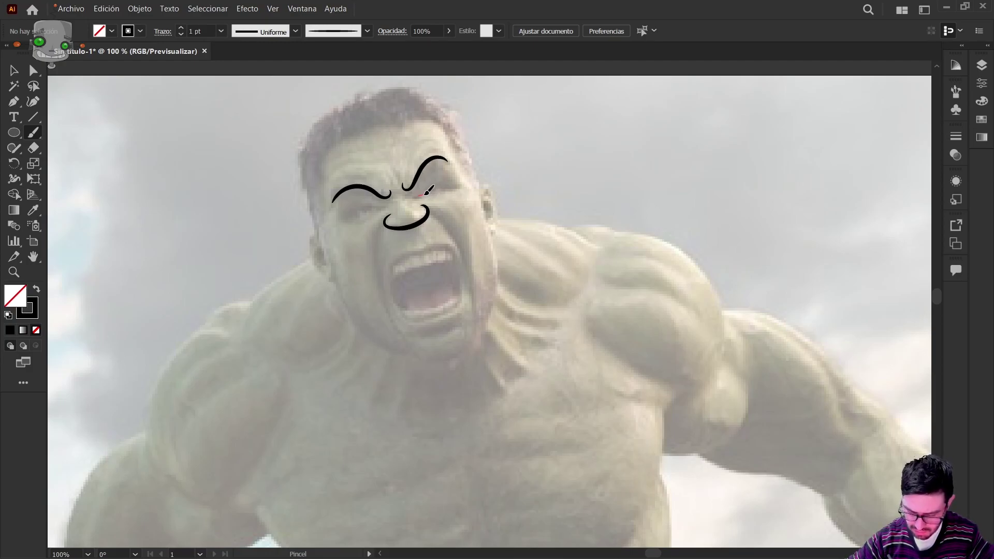
pyautogui.hotkey('ctrl', 'z')
pyautogui.moveTo(423, 197); pyautogui.dragTo(464, 192)
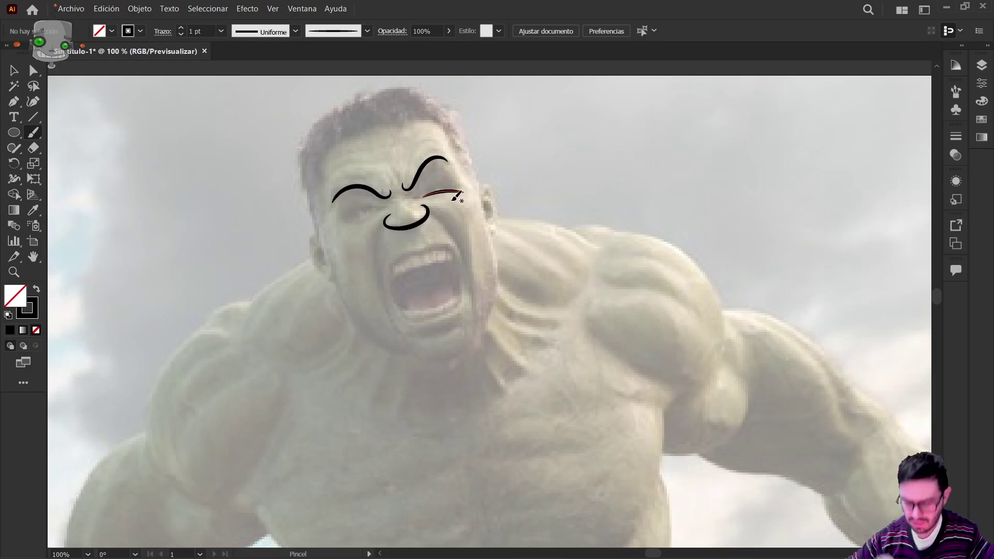
# Set the stroke weight to 0.5 pt and paint a short mark at the right-hand eye's inner corner, undoing the extra strokes
pyautogui.click(181, 33)
pyautogui.scroll(3, 458, 202)
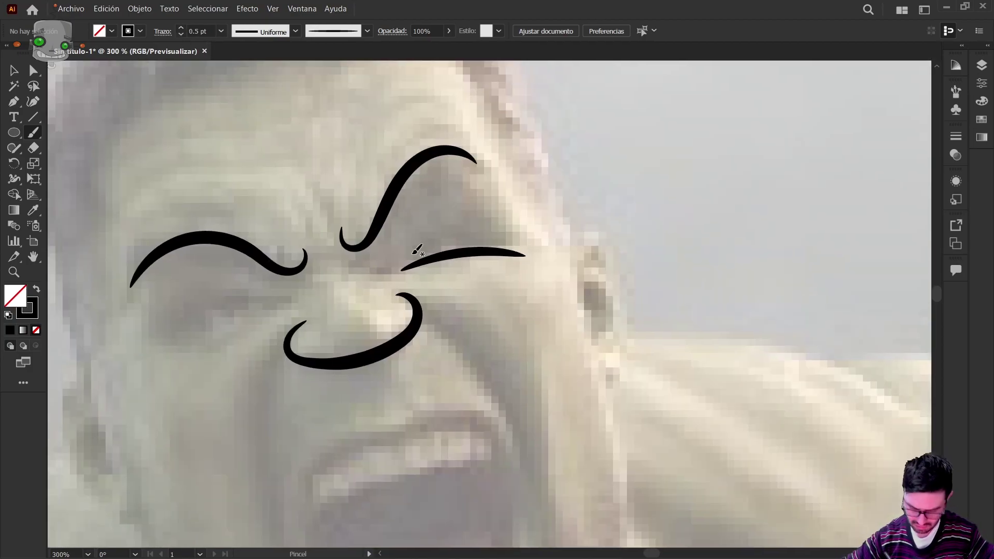
pyautogui.moveTo(409, 265); pyautogui.dragTo(403, 251)
pyautogui.moveTo(403, 254)
pyautogui.mouseDown()
pyautogui.moveTo(482, 220)
pyautogui.moveTo(404, 244)
pyautogui.moveTo(481, 199)
pyautogui.mouseUp()
pyautogui.hotkey('ctrl', 'z')
pyautogui.hotkey('ctrl', 'z')
pyautogui.scroll(-2, 527, 197)
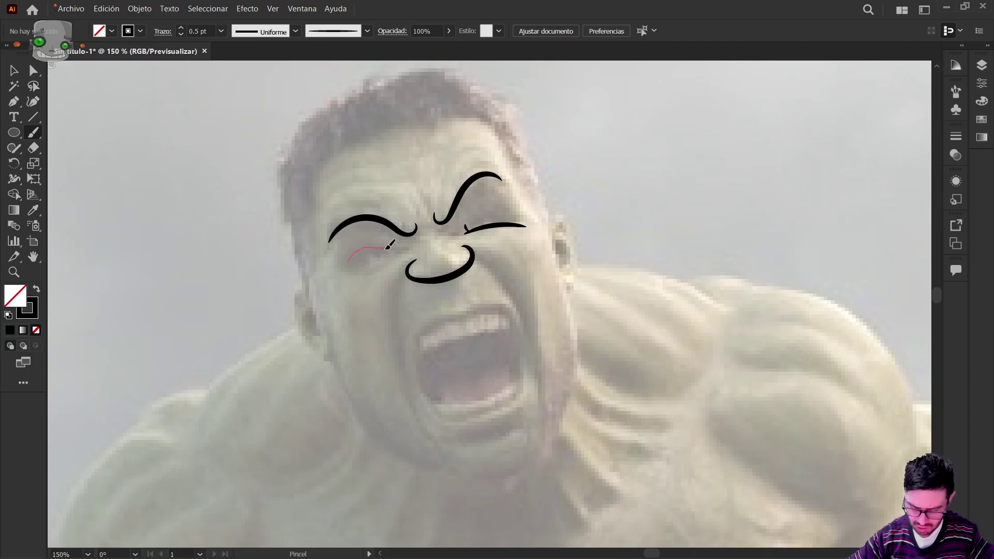
# Paint the left-hand eye's arched upper lid and slanted lower lid, plus a small round iris in both eyes
pyautogui.moveTo(408, 244); pyautogui.dragTo(407, 246)
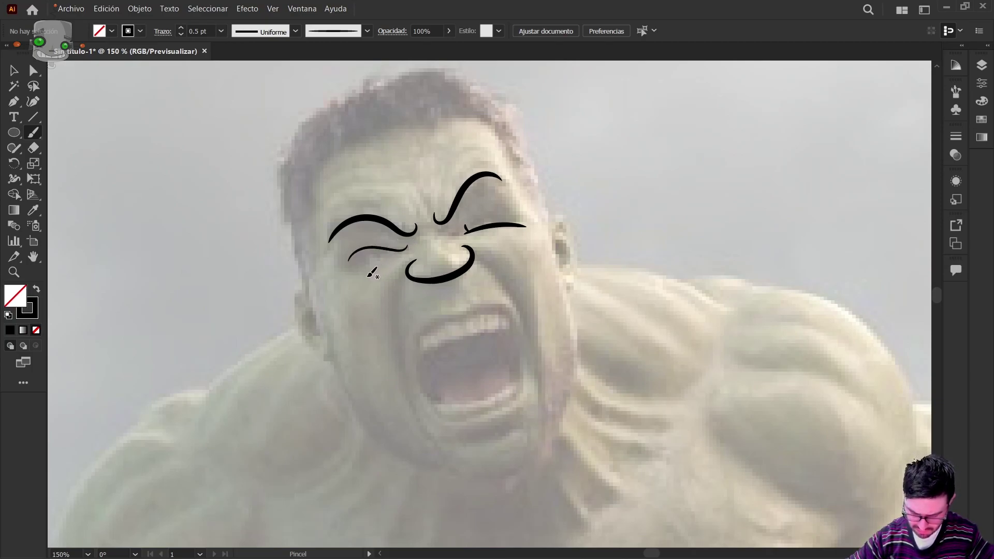
pyautogui.moveTo(396, 258); pyautogui.dragTo(408, 248)
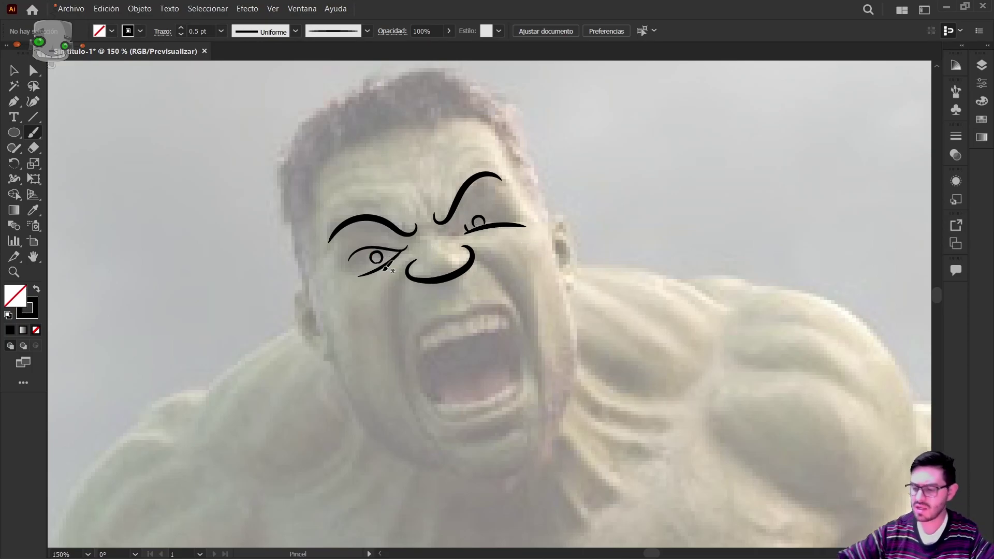
# Replace the left-hand eye's painted iris with a circle drawn with the Ellipse tool and set its stroke weight to 0.75 pt
pyautogui.scroll(3, 335, 264)
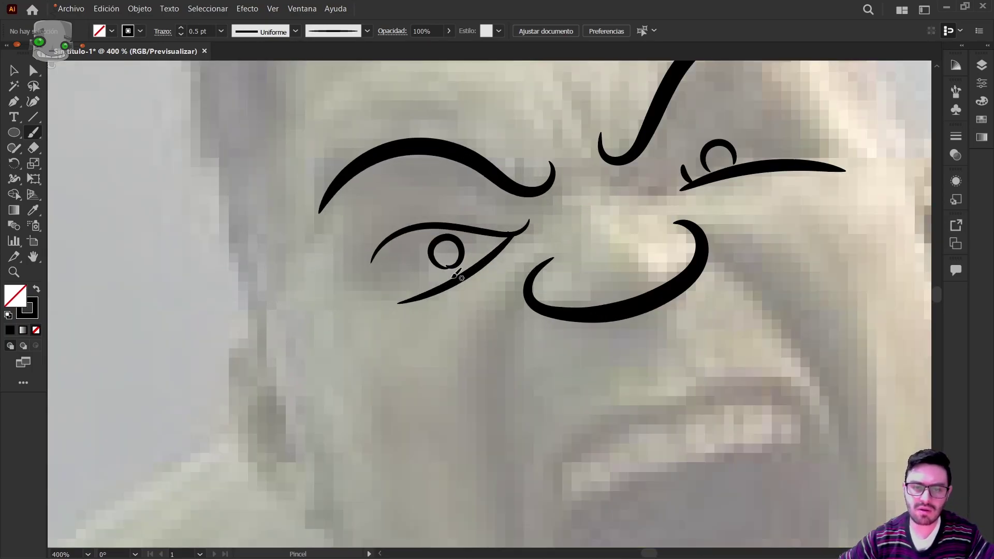
pyautogui.scroll(2, 450, 270)
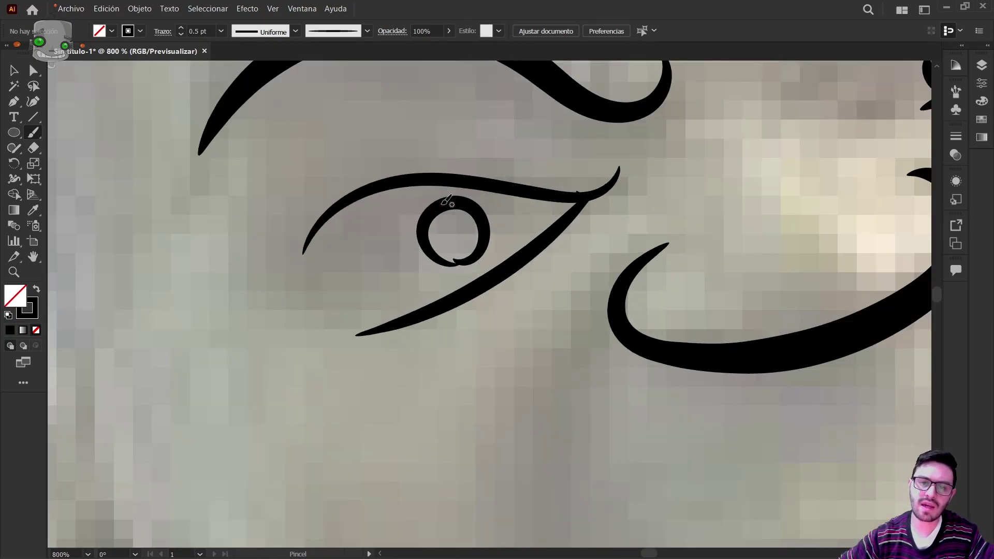
pyautogui.press('v')
pyautogui.click(460, 257)
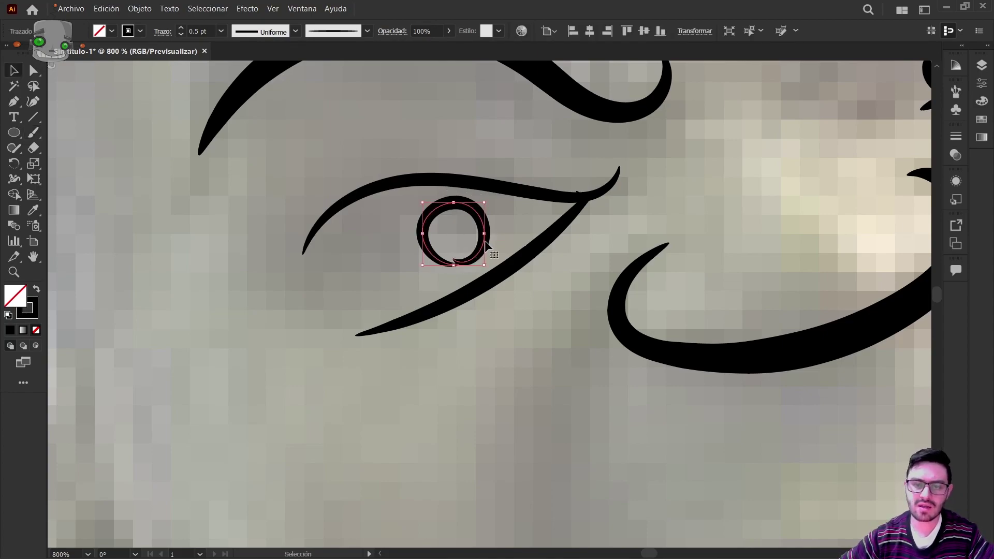
pyautogui.press('Delete')
pyautogui.press('l')
pyautogui.moveTo(391, 196); pyautogui.dragTo(473, 276)
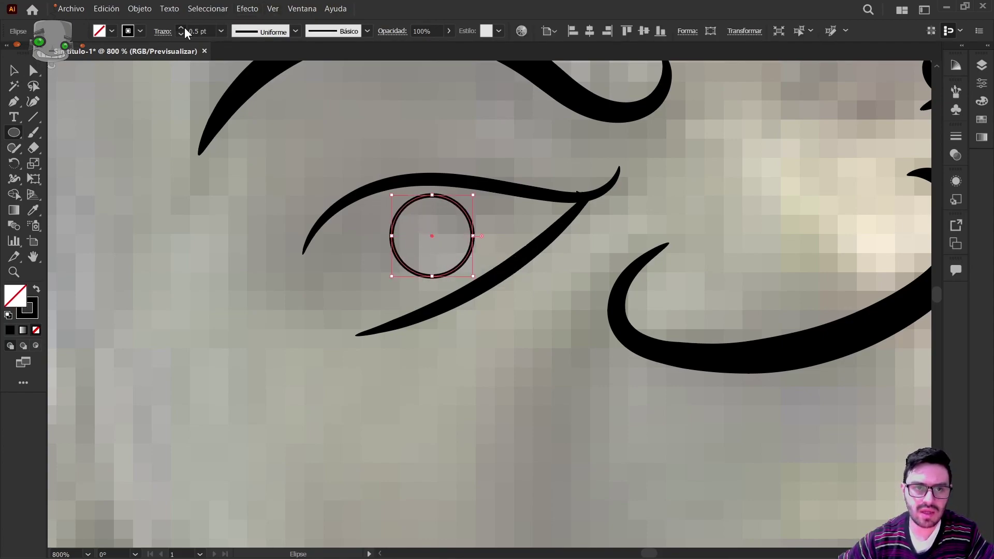
pyautogui.click(182, 28)
# Duplicate the left-hand iris circle and place the copy just above the right-hand eye
pyautogui.press('v')
pyautogui.scroll(-1, 531, 303)
pyautogui.moveTo(632, 266); pyautogui.dragTo(470, 337)
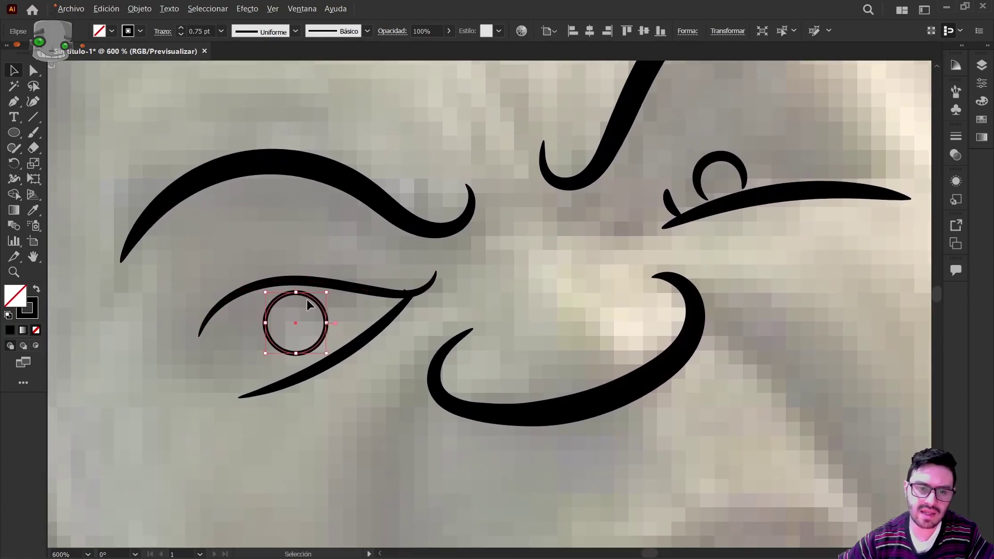
pyautogui.press('alt')
pyautogui.moveTo(396, 294); pyautogui.dragTo(396, 294)
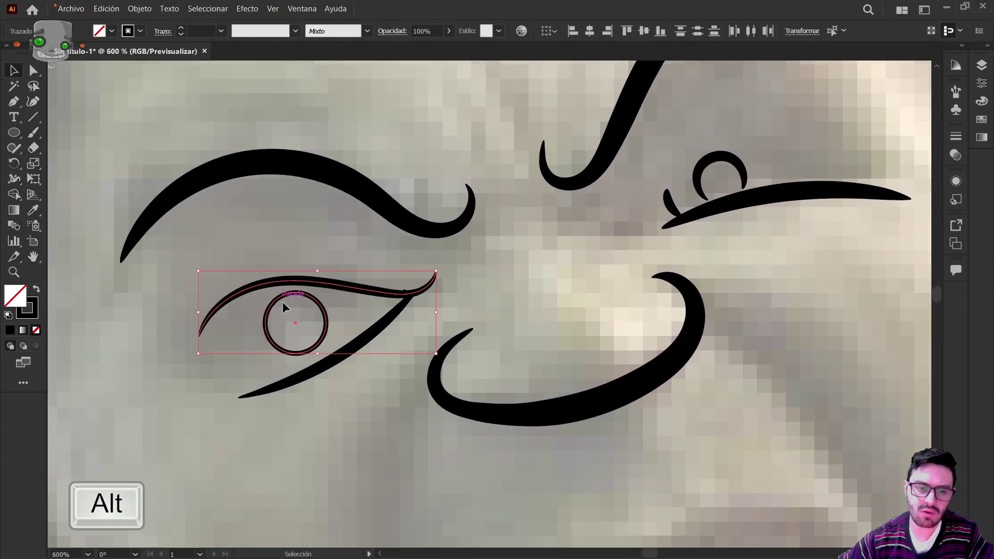
pyautogui.click(313, 313)
pyautogui.click(325, 311)
pyautogui.moveTo(321, 309); pyautogui.dragTo(850, 90)
# Delete the right-hand eye's painted iris and move the circle copy into its place on the lid stroke
pyautogui.click(736, 177)
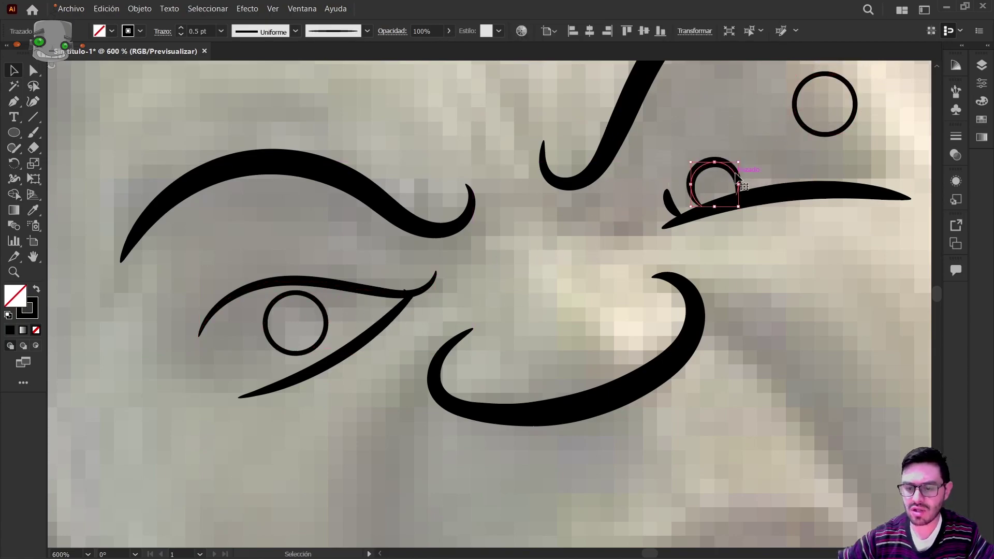
pyautogui.press('Delete')
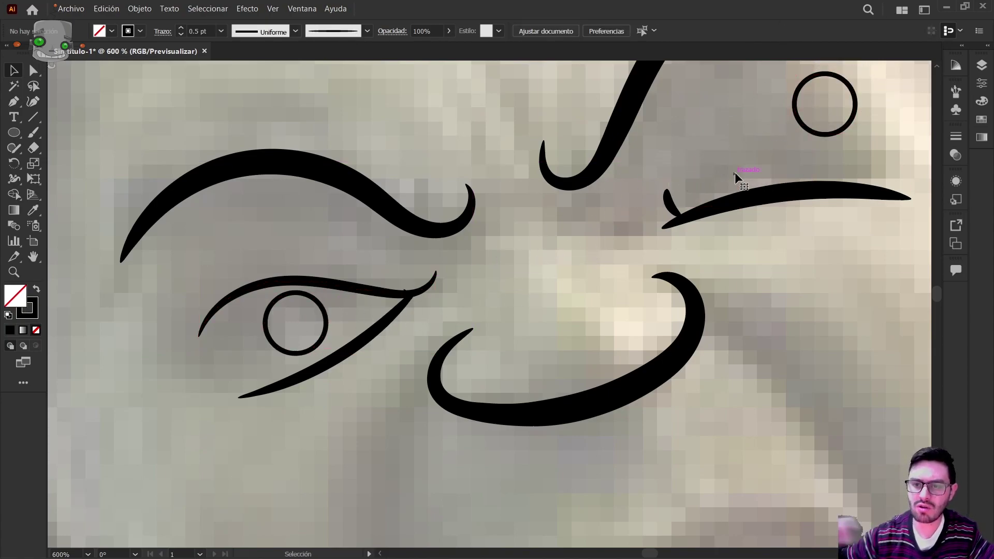
pyautogui.click(814, 135)
pyautogui.moveTo(848, 130); pyautogui.dragTo(746, 197)
pyautogui.click(768, 284)
# Paint a slanted upper lid and a curve closing the outer side of the right-hand eye, undoing the first lid attempt
pyautogui.scroll(-5, 666, 294)
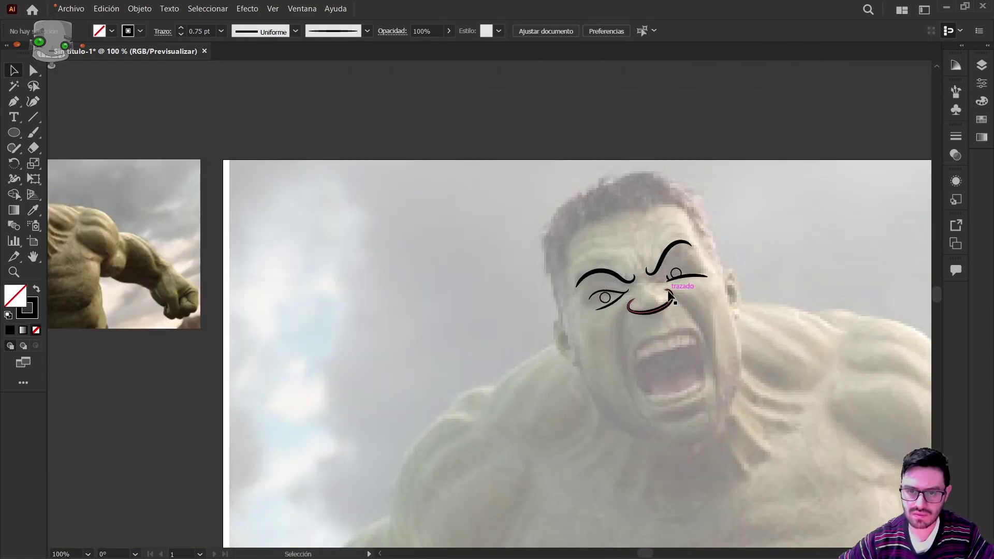
pyautogui.scroll(2, 666, 294)
pyautogui.scroll(-2, 560, 312)
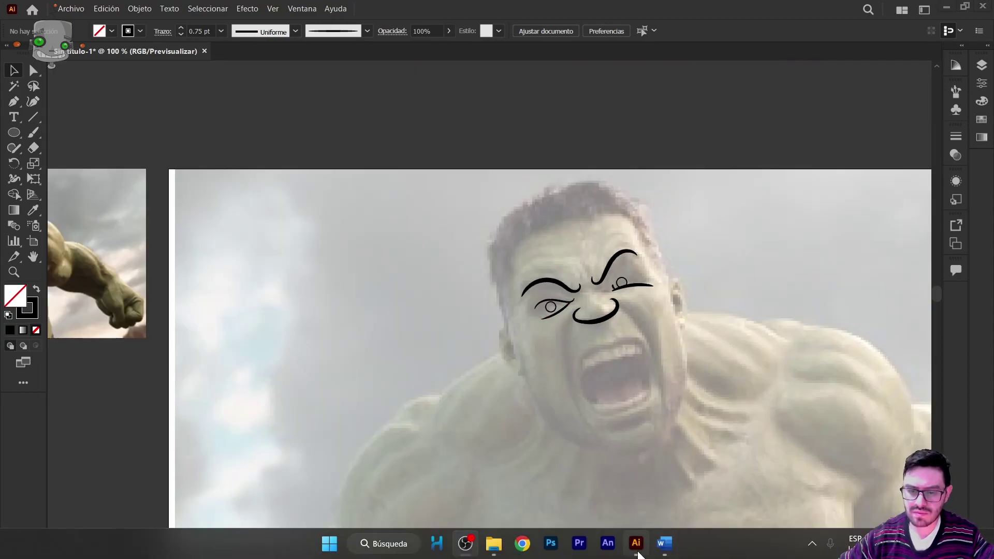
pyautogui.scroll(3, 673, 300)
pyautogui.moveTo(777, 309); pyautogui.dragTo(500, 243)
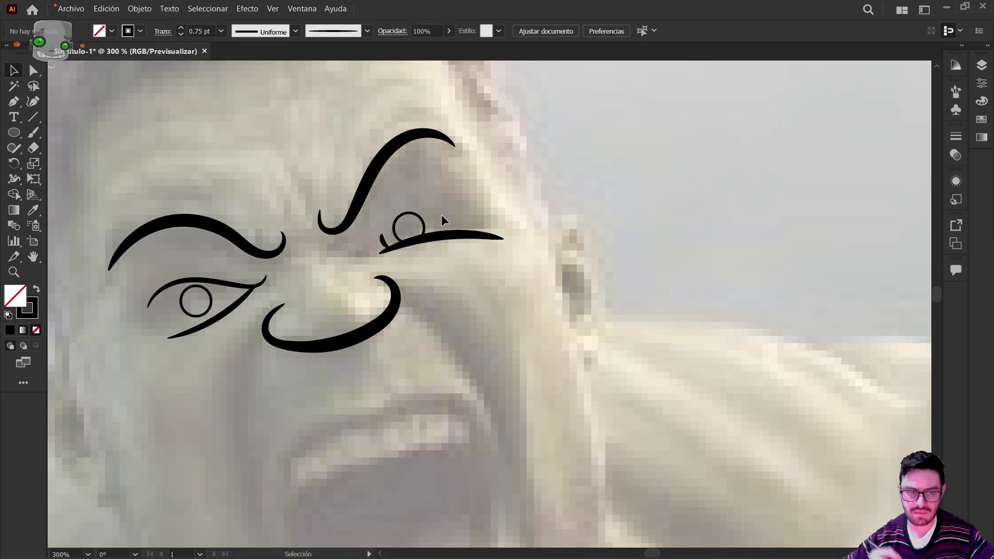
pyautogui.press('b')
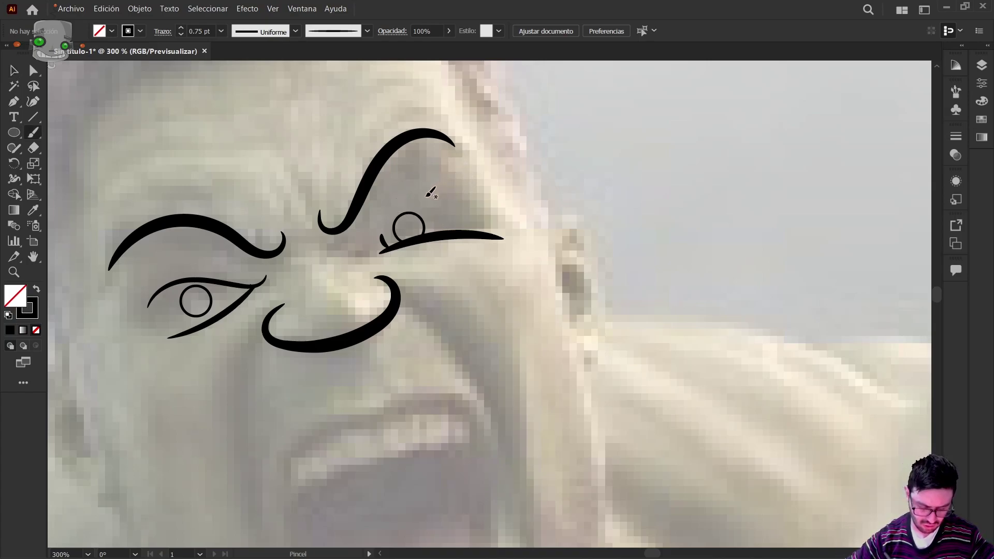
pyautogui.moveTo(428, 193); pyautogui.dragTo(452, 164)
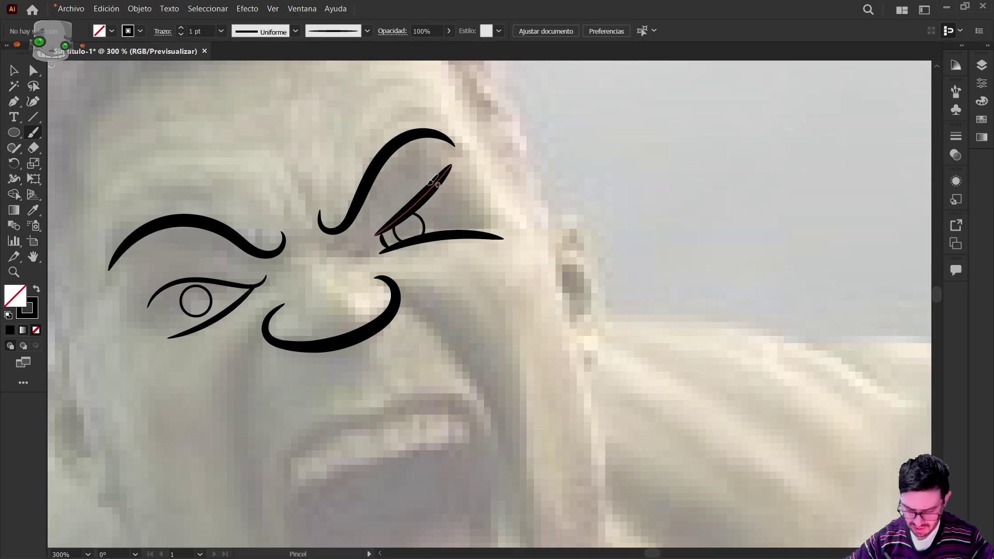
pyautogui.hotkey('ctrl', 'z')
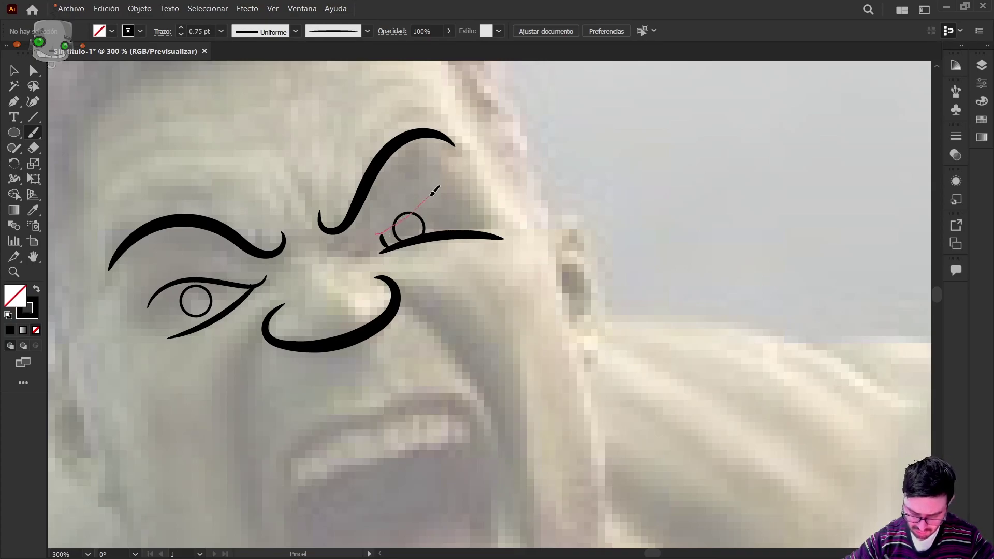
pyautogui.moveTo(430, 195); pyautogui.dragTo(463, 157)
pyautogui.moveTo(506, 190)
pyautogui.mouseDown()
pyautogui.moveTo(453, 146)
pyautogui.moveTo(467, 183)
pyautogui.moveTo(456, 147)
pyautogui.moveTo(532, 122)
pyautogui.mouseUp()
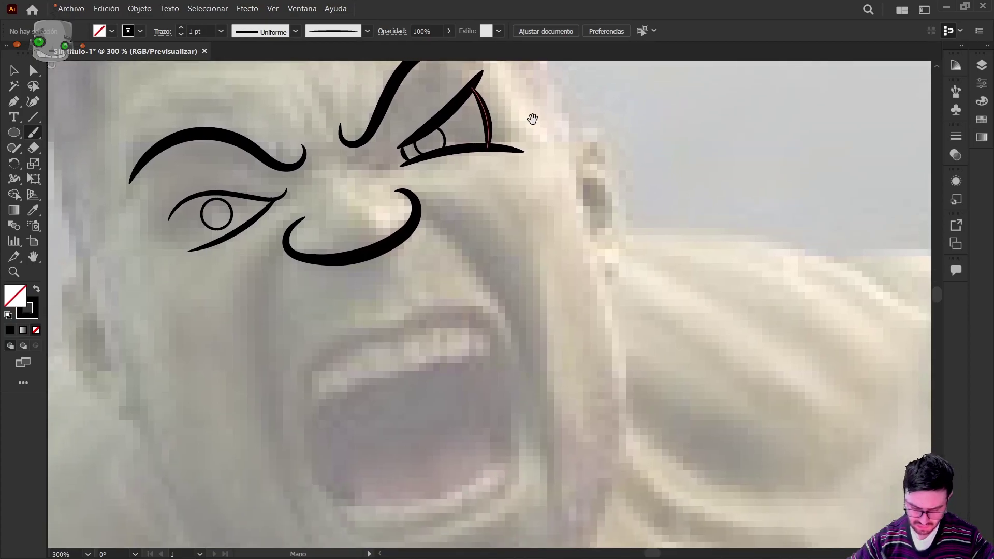
# Paint a wrinkle stroke beneath each eye from its inner corner and set both strokes' weight to 0.75 pt
pyautogui.moveTo(448, 185)
pyautogui.mouseDown()
pyautogui.moveTo(572, 168)
pyautogui.moveTo(688, 113)
pyautogui.mouseUp()
pyautogui.moveTo(456, 172); pyautogui.dragTo(473, 138)
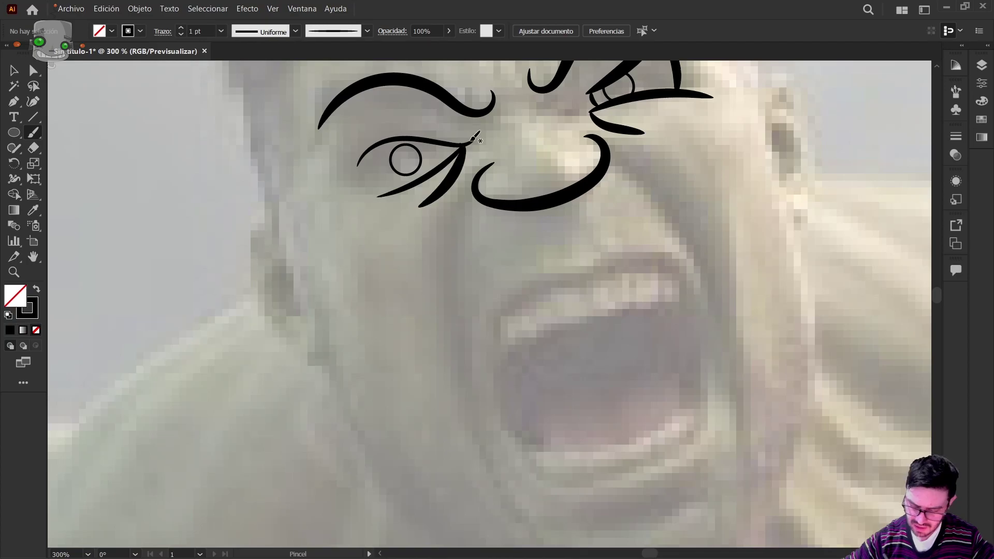
pyautogui.press('v')
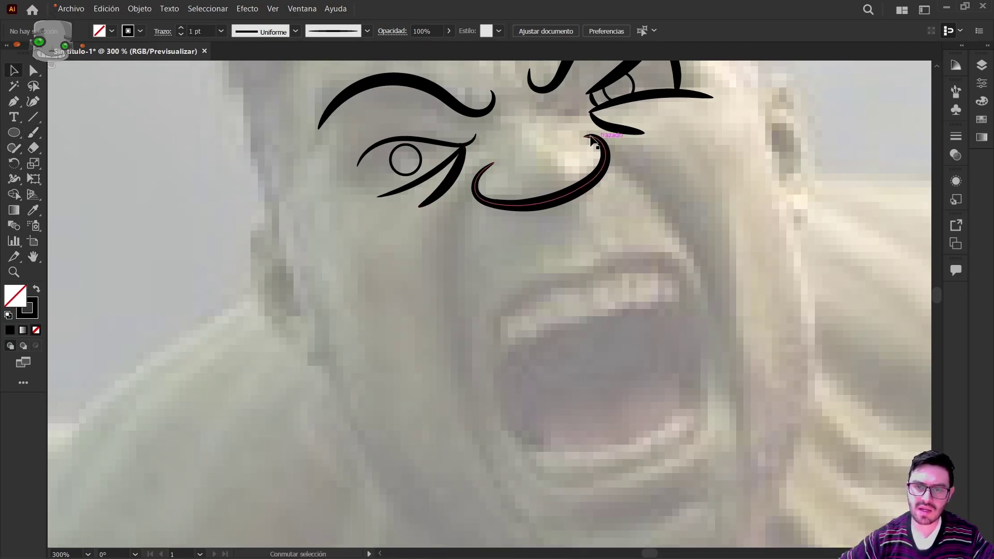
pyautogui.click(607, 127)
pyautogui.keyDown('shift'); pyautogui.click(453, 176); pyautogui.keyUp('shift')
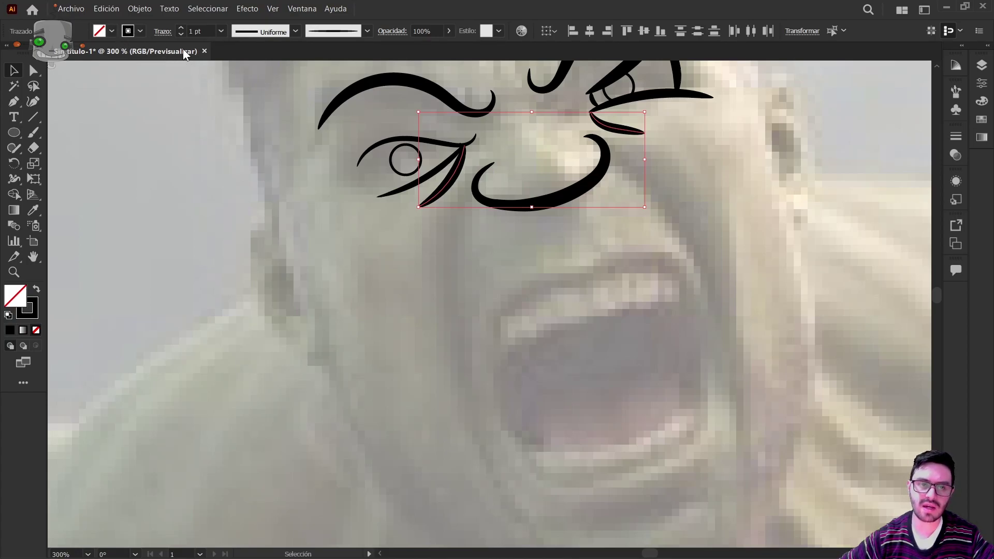
pyautogui.click(179, 34)
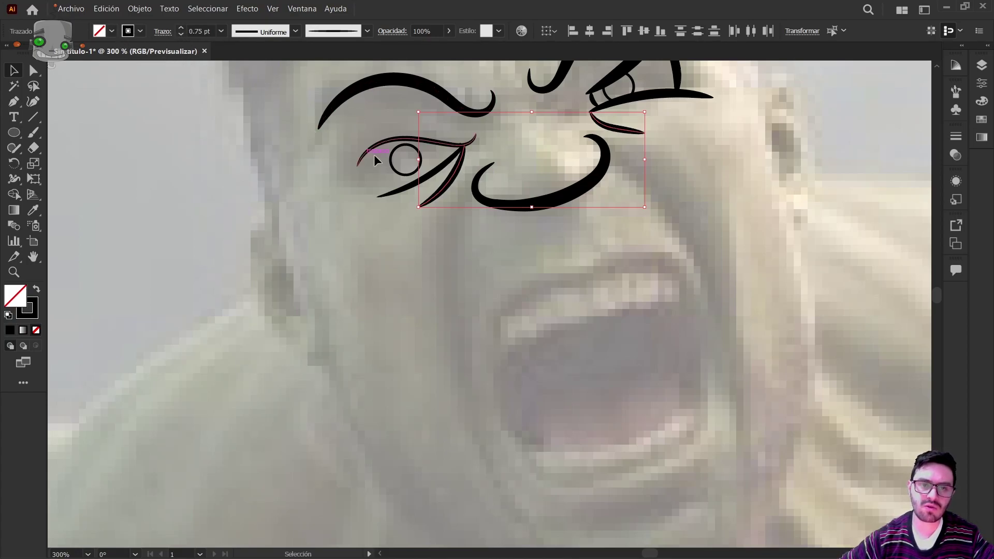
pyautogui.click(445, 247)
# Paint the curve closing the left-hand eye's outer side and short wrinkle strokes off its outer corner, undoing the first attempt
pyautogui.press('b')
pyautogui.moveTo(364, 157); pyautogui.dragTo(388, 210)
pyautogui.hotkey('ctrl', 'z')
pyautogui.moveTo(644, 242); pyautogui.dragTo(625, 280)
pyautogui.moveTo(327, 246)
pyautogui.mouseDown()
pyautogui.moveTo(362, 249)
pyautogui.moveTo(347, 282)
pyautogui.mouseUp()
pyautogui.moveTo(687, 110); pyautogui.dragTo(666, 147)
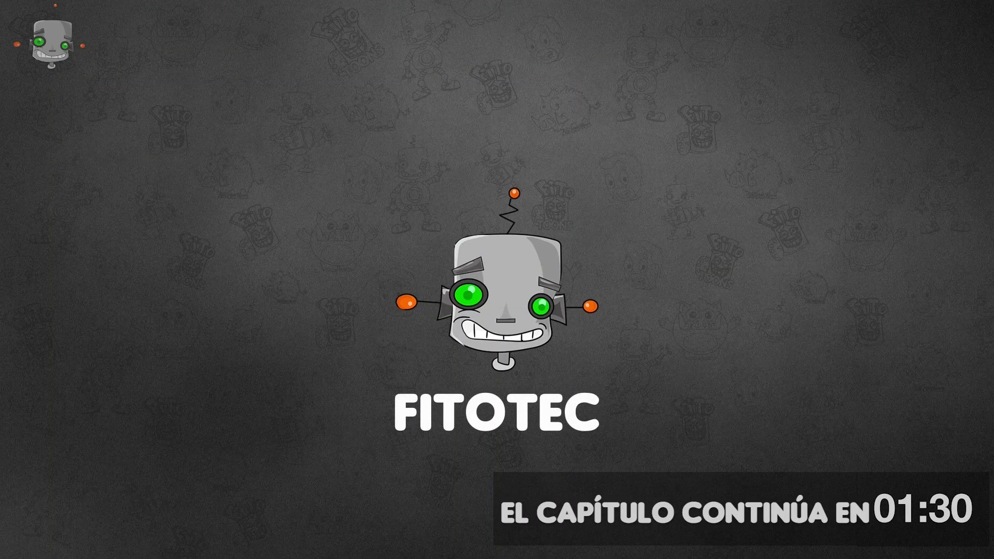
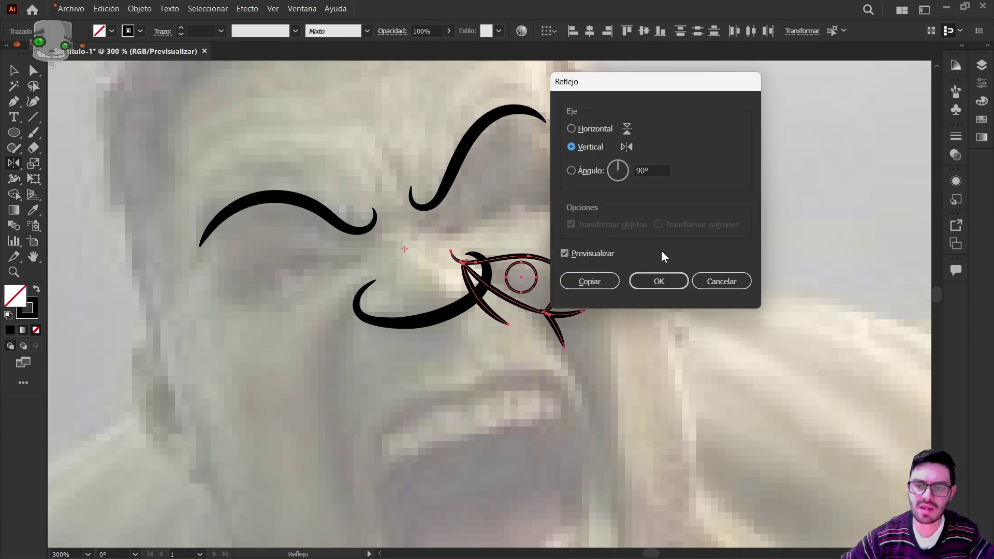
# Create a vertically mirrored copy of the left-hand eye, then move, rotate and scale it to fit beneath the right-hand brow
pyautogui.click(596, 280)
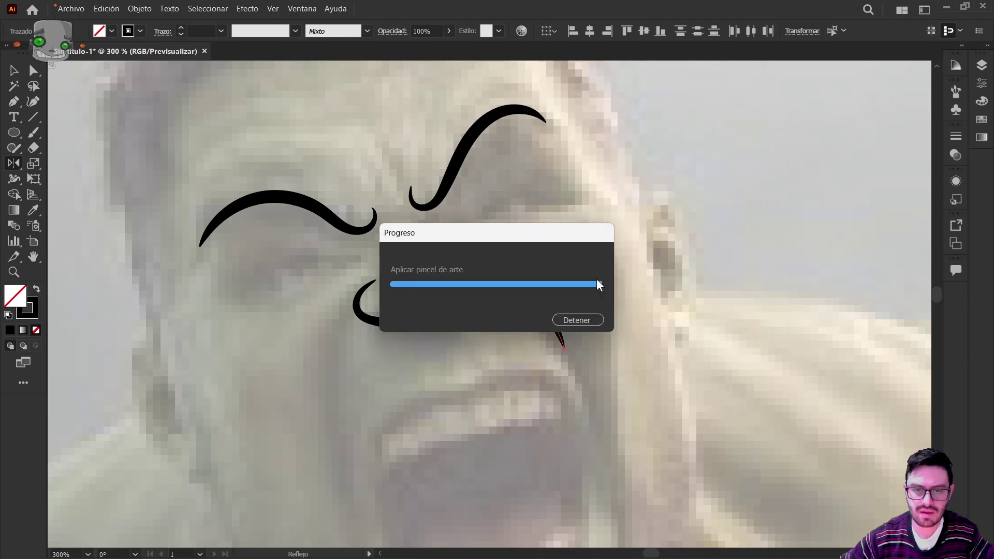
pyautogui.press('v')
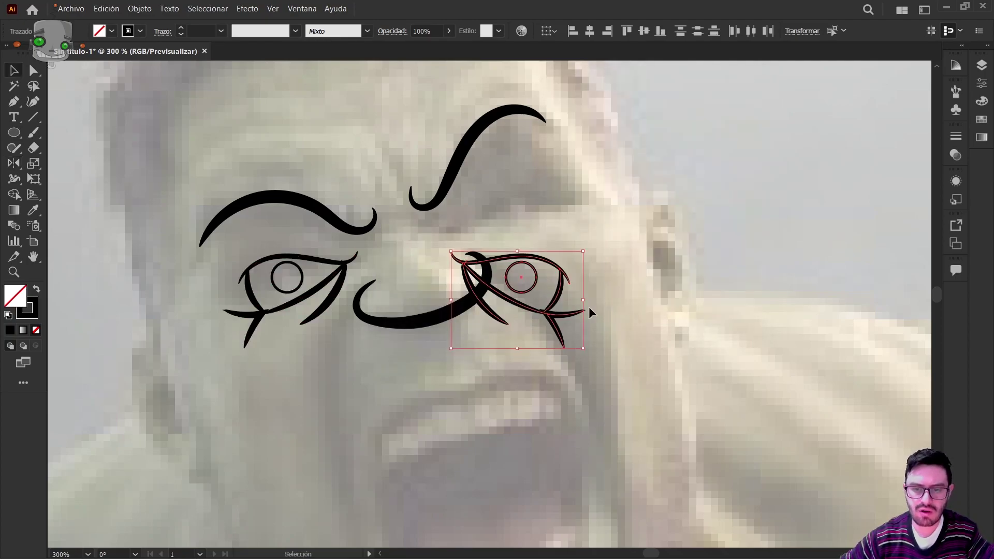
pyautogui.moveTo(587, 248); pyautogui.dragTo(529, 218)
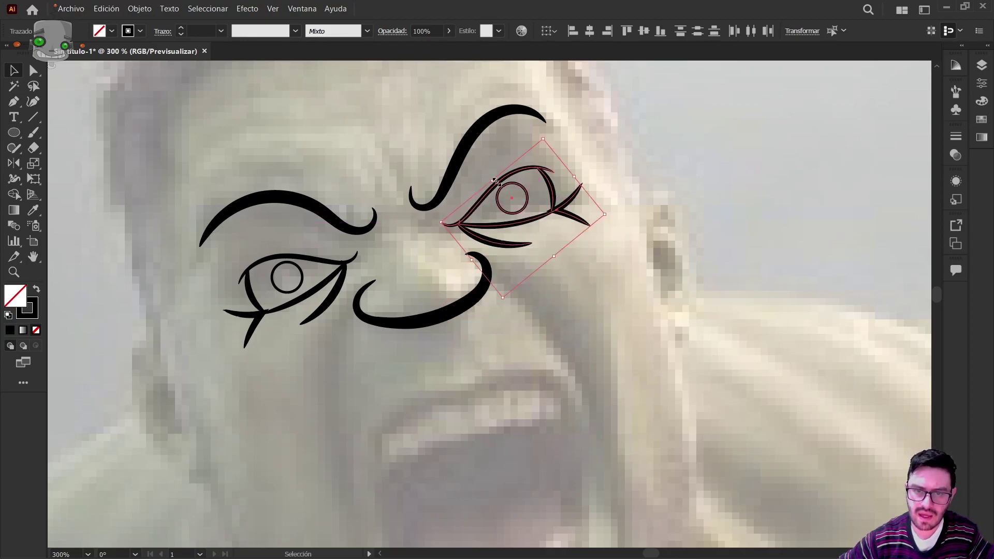
pyautogui.moveTo(492, 182); pyautogui.dragTo(504, 195)
pyautogui.moveTo(611, 213); pyautogui.dragTo(554, 202)
# Set the stroke weight of the outer-corner wrinkle strokes on both eyes to 0.5 pt
pyautogui.click(582, 193)
pyautogui.click(570, 190)
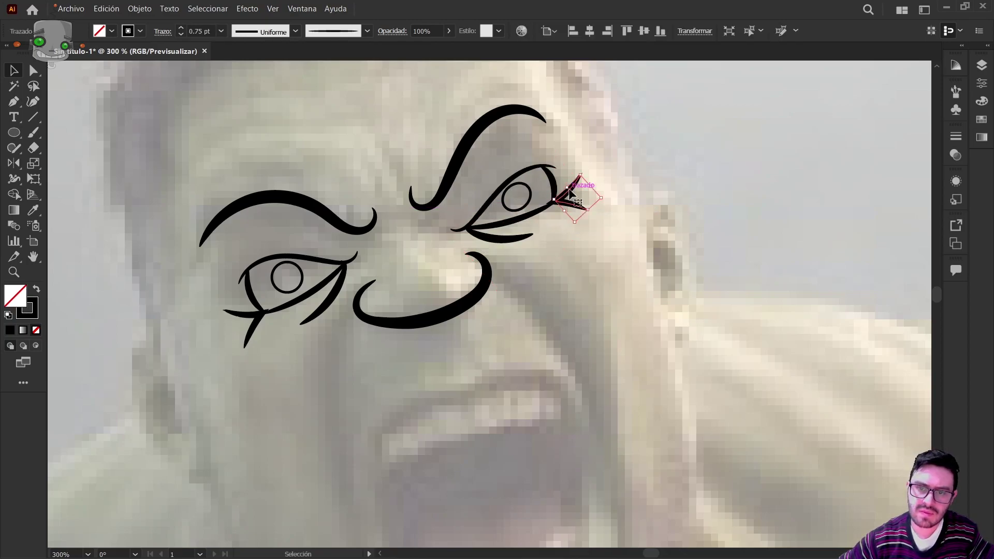
pyautogui.keyDown('shift'); pyautogui.click(246, 317); pyautogui.keyUp('shift')
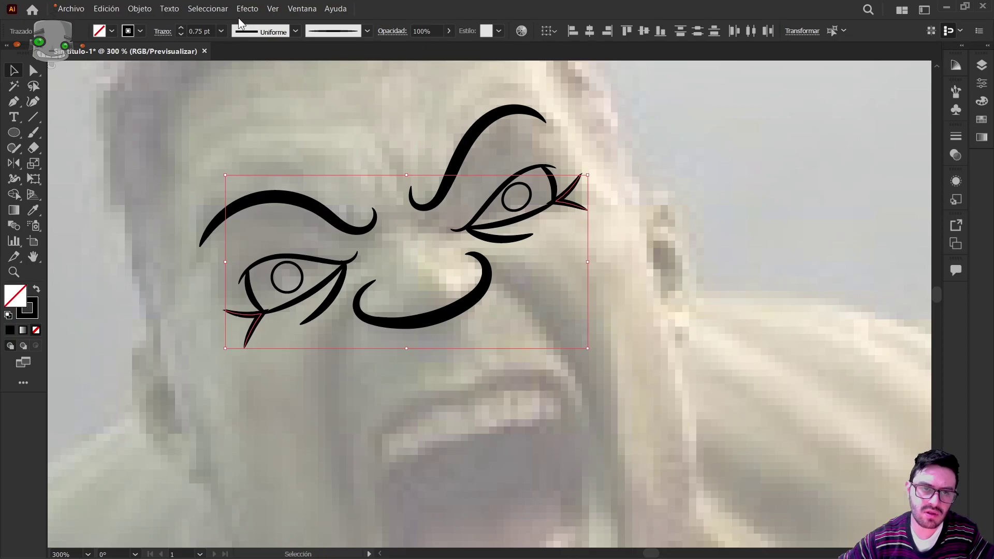
pyautogui.click(181, 34)
pyautogui.click(274, 101)
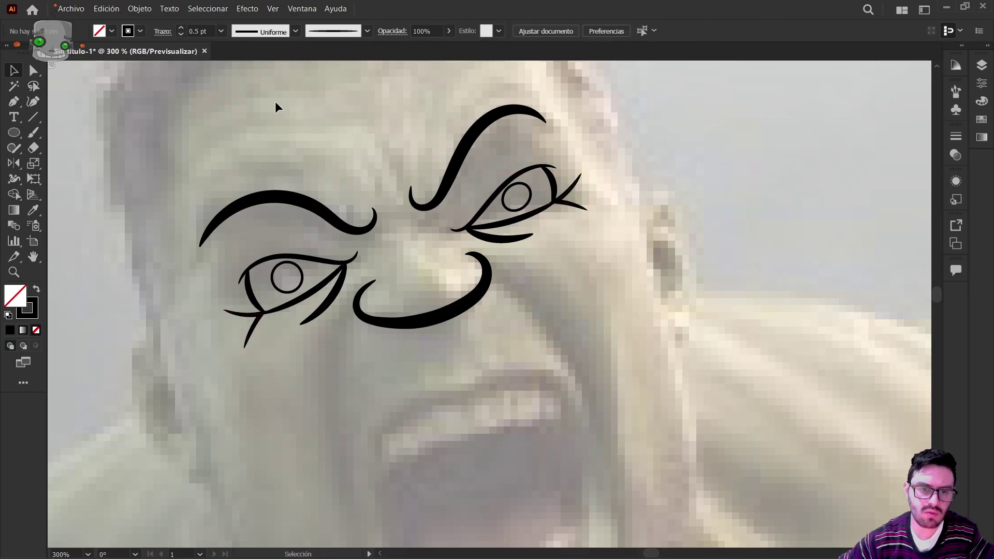
# Compare the tracing with the original Hulk photo, delete both brow strokes and switch back to the Paintbrush over the brow area
pyautogui.scroll(-4, 586, 300)
pyautogui.scroll(4, 151, 254)
pyautogui.moveTo(136, 160); pyautogui.dragTo(309, 187)
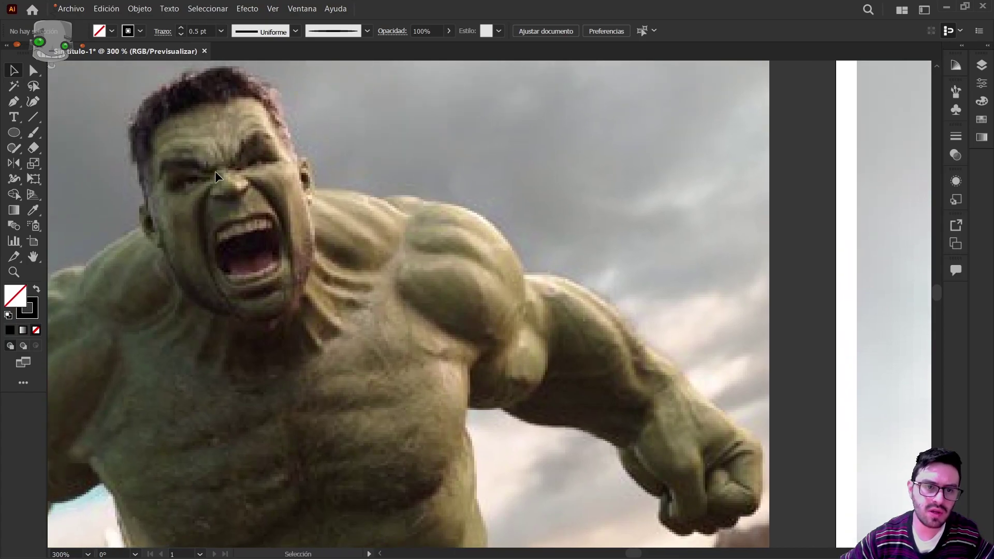
pyautogui.scroll(-4, 359, 193)
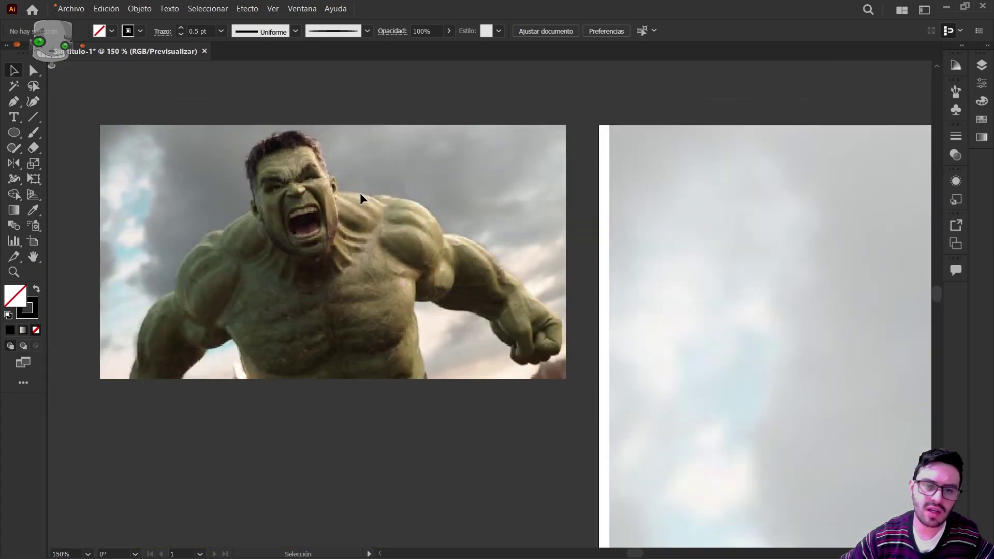
pyautogui.moveTo(747, 262); pyautogui.dragTo(428, 215)
pyautogui.scroll(2, 428, 215)
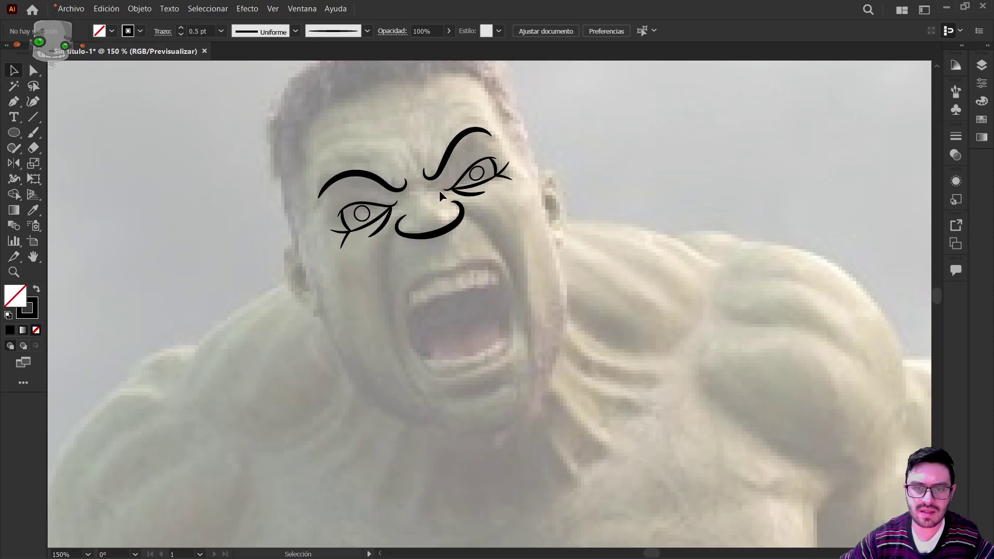
pyautogui.click(444, 171)
pyautogui.keyDown('shift'); pyautogui.click(383, 182); pyautogui.keyUp('shift')
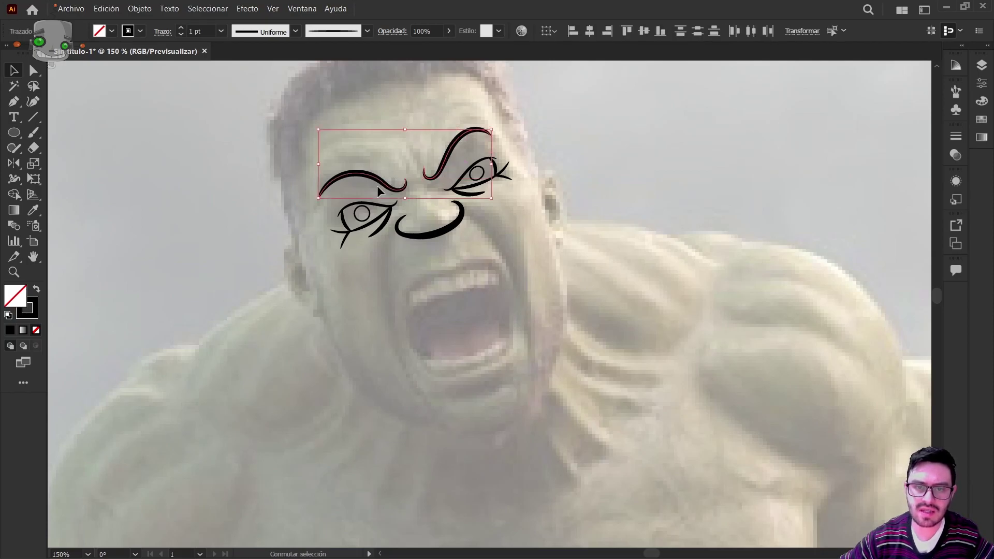
pyautogui.press('Delete')
pyautogui.press('b')
pyautogui.scroll(3, 434, 192)
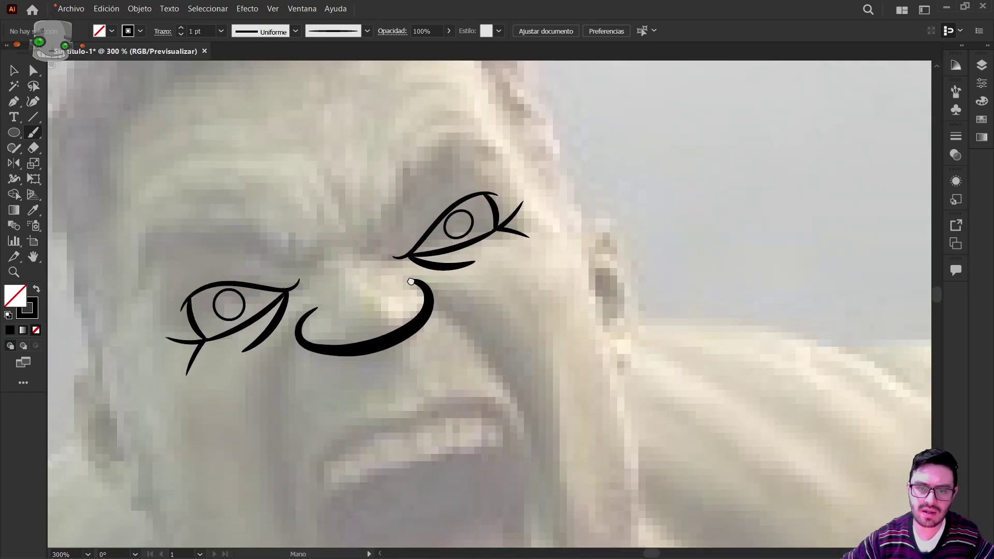
pyautogui.scroll(1, 414, 286)
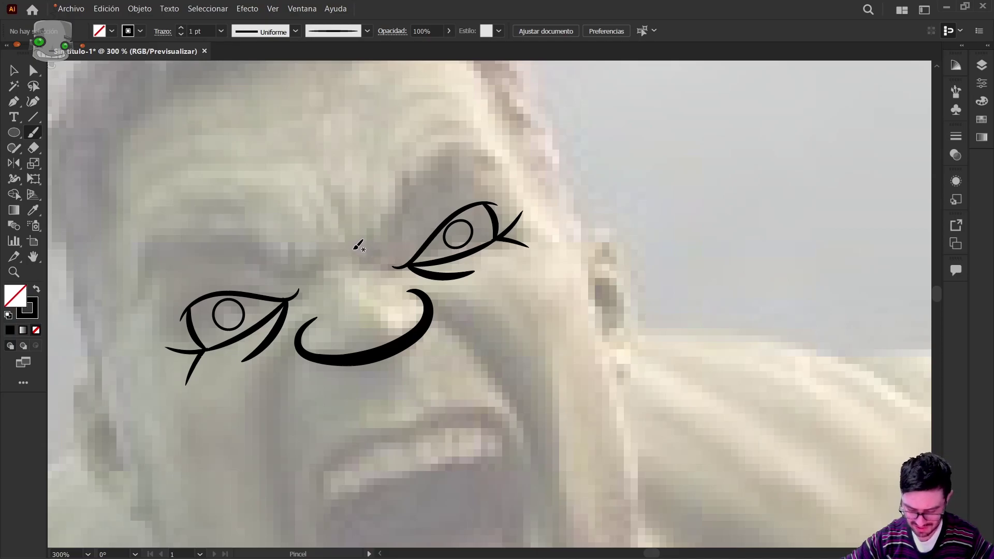
# Paint a jagged, hairy brow outline above the right-hand eye and set its stroke weight to 0.5 pt
pyautogui.moveTo(389, 247)
pyautogui.mouseDown()
pyautogui.moveTo(405, 222)
pyautogui.moveTo(494, 162)
pyautogui.moveTo(402, 185)
pyautogui.moveTo(358, 250)
pyautogui.moveTo(342, 232)
pyautogui.mouseUp()
pyautogui.moveTo(530, 177); pyautogui.dragTo(575, 111)
pyautogui.press('v')
pyautogui.click(542, 105)
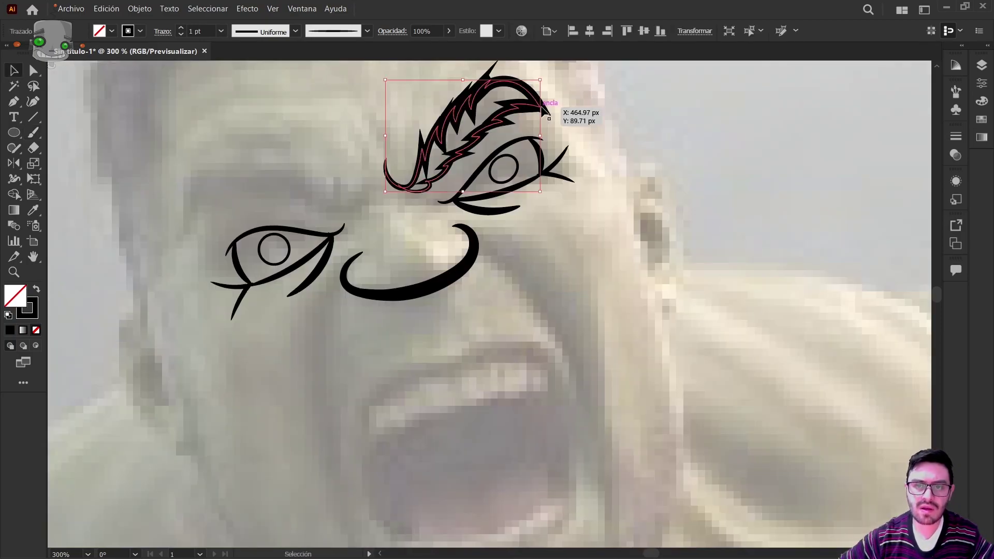
pyautogui.click(183, 35)
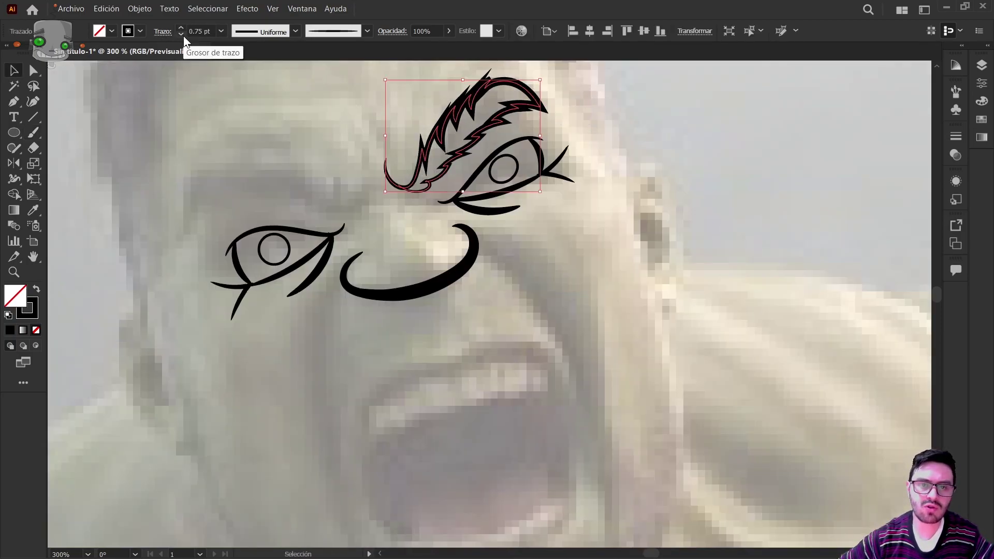
pyautogui.click(183, 35)
pyautogui.click(322, 102)
# Nudge the right-hand brow slightly down and outward so it sits closer to the eye
pyautogui.moveTo(497, 150)
pyautogui.mouseDown()
pyautogui.moveTo(521, 147)
pyautogui.moveTo(513, 155)
pyautogui.mouseUp()
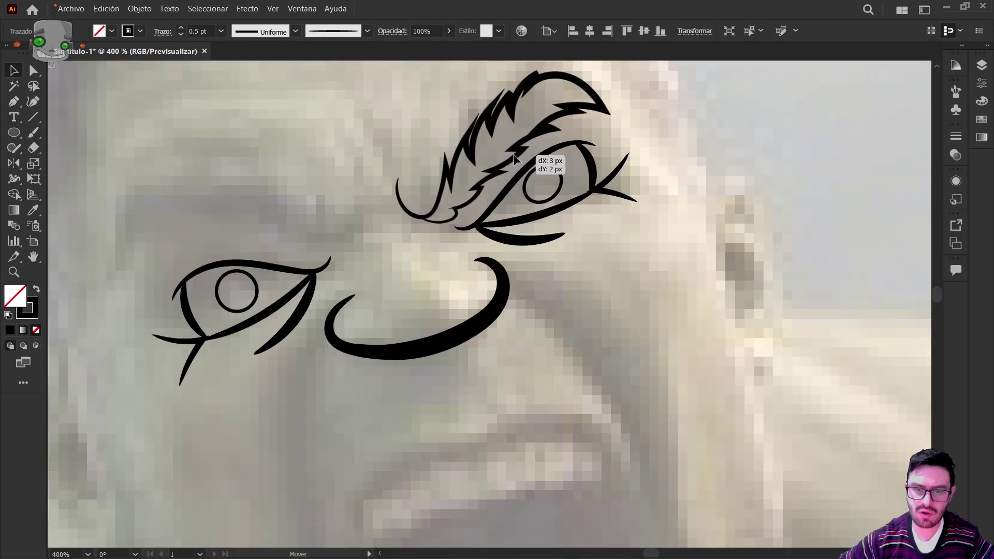
pyautogui.click(682, 119)
pyautogui.scroll(-1, 378, 202)
# Draw a matching jagged brow outline above the left-hand eye with the Pencil tool
pyautogui.moveTo(340, 213); pyautogui.dragTo(419, 194)
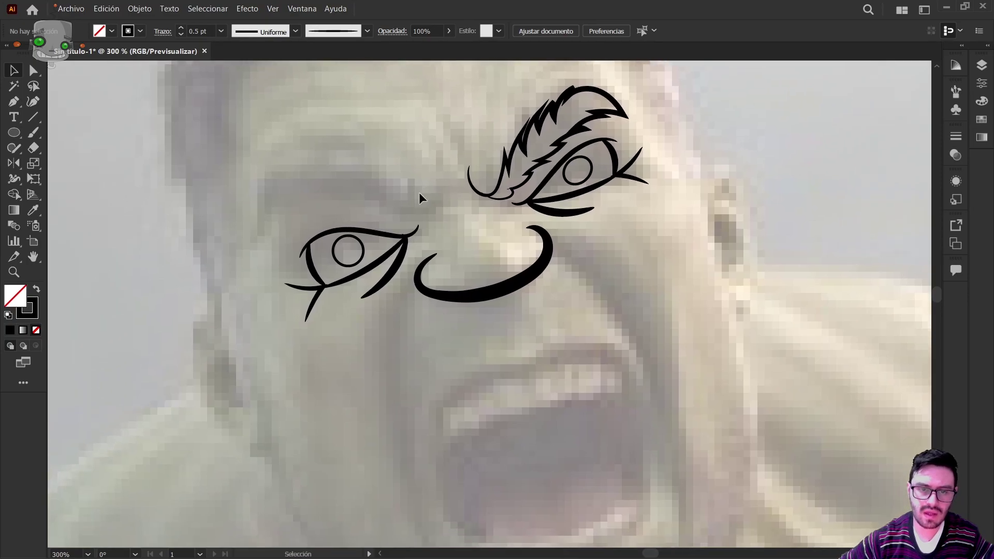
pyautogui.scroll(1, 419, 198)
pyautogui.press('n')
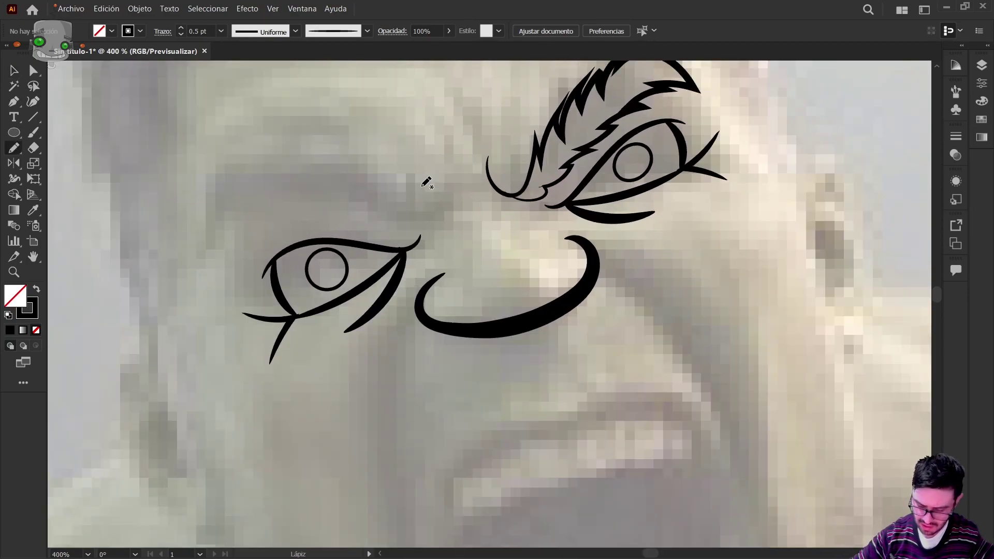
pyautogui.moveTo(422, 187)
pyautogui.mouseDown()
pyautogui.moveTo(413, 220)
pyautogui.moveTo(373, 203)
pyautogui.moveTo(347, 206)
pyautogui.moveTo(355, 194)
pyautogui.moveTo(296, 195)
pyautogui.moveTo(215, 220)
pyautogui.moveTo(220, 176)
pyautogui.moveTo(312, 165)
pyautogui.moveTo(370, 173)
pyautogui.moveTo(408, 221)
pyautogui.mouseUp()
# Sample the right-hand brow's stroke onto the left-hand brow with the Eyedropper, and set its weight to 1 pt
pyautogui.press('v')
pyautogui.click(430, 154)
pyautogui.click(400, 193)
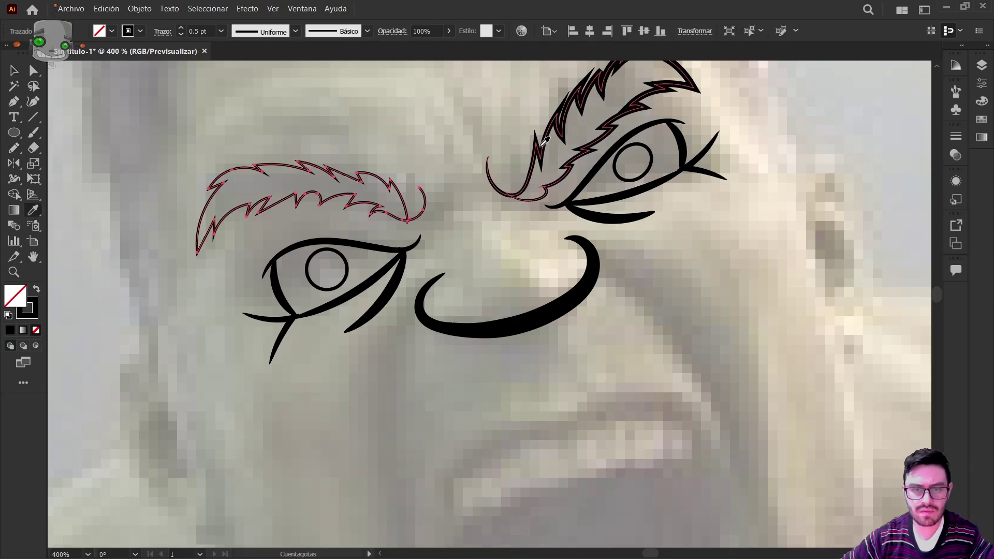
pyautogui.click(181, 28)
pyautogui.click(181, 28)
pyautogui.click(558, 261)
# Pull the overshooting end point at the left-hand brow's inner corner back onto the lower curve
pyautogui.scroll(-3, 557, 261)
pyautogui.scroll(5, 512, 268)
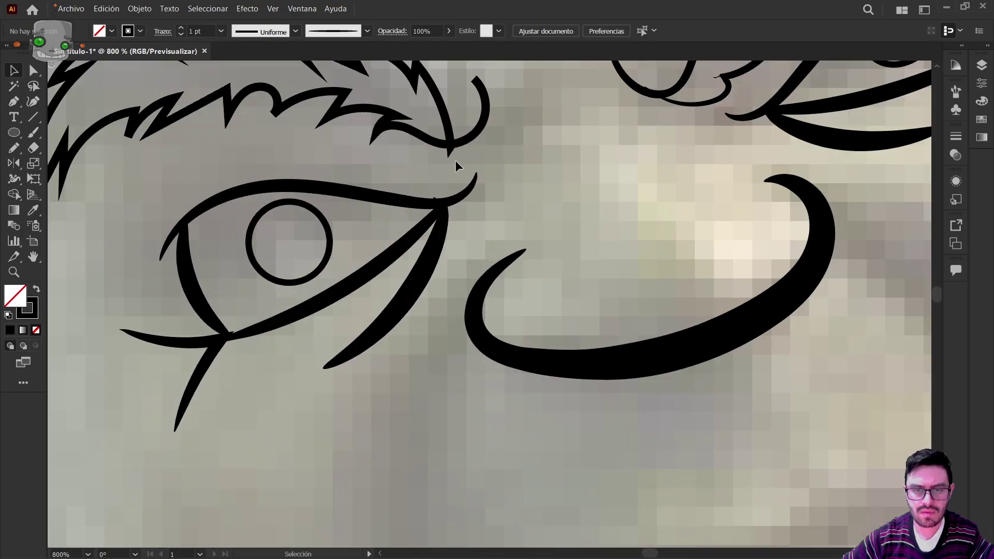
pyautogui.press('a')
pyautogui.click(452, 153)
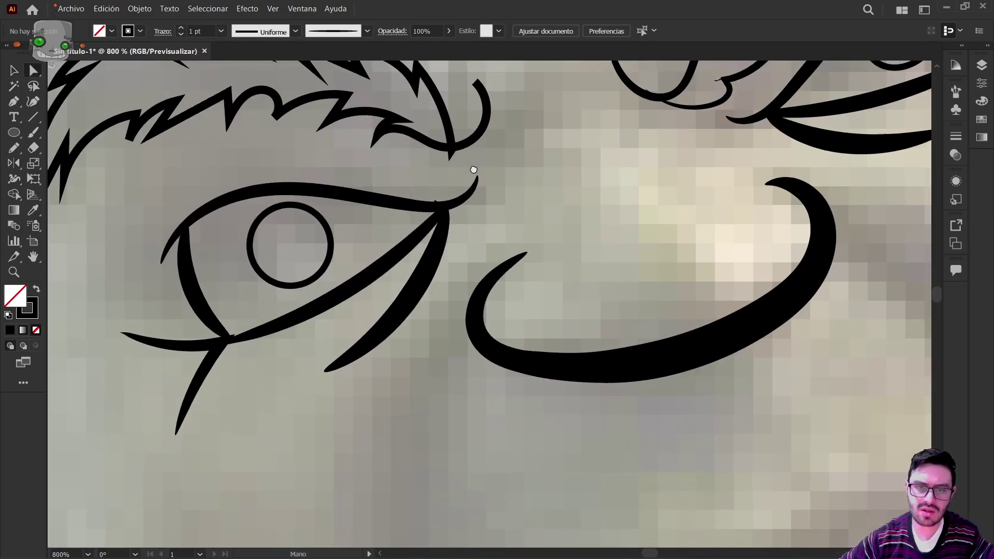
pyautogui.scroll(2, 456, 155)
pyautogui.click(442, 195)
pyautogui.scroll(2, 430, 222)
pyautogui.click(433, 230)
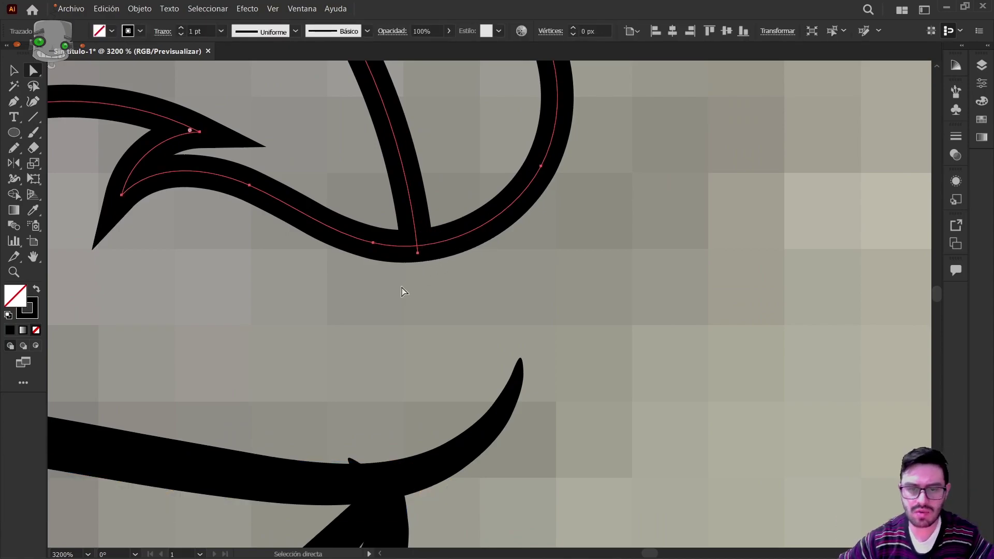
pyautogui.click(514, 275)
pyautogui.scroll(-6, 514, 275)
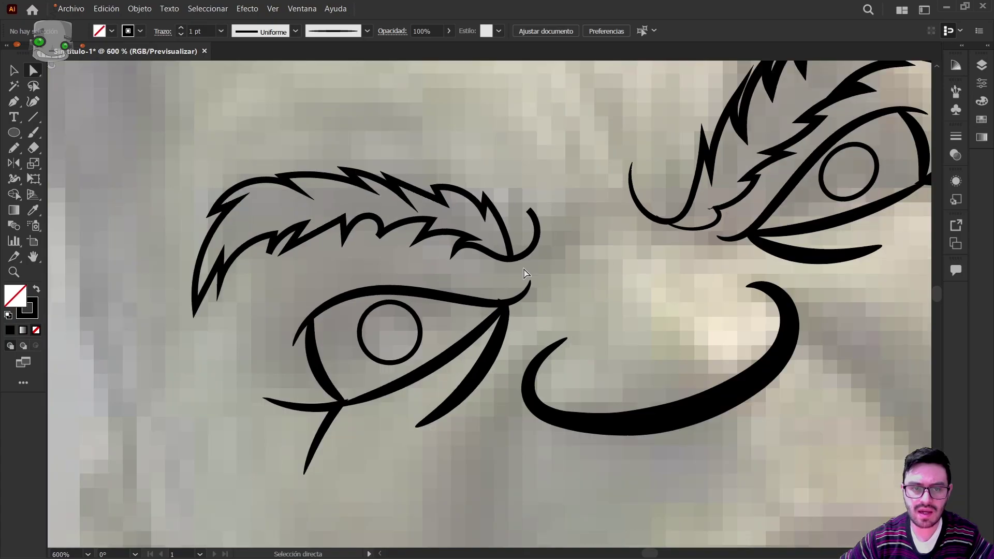
pyautogui.scroll(-5, 524, 273)
# Paint two short curved frown lines between the brows with the Paintbrush
pyautogui.scroll(4, 669, 306)
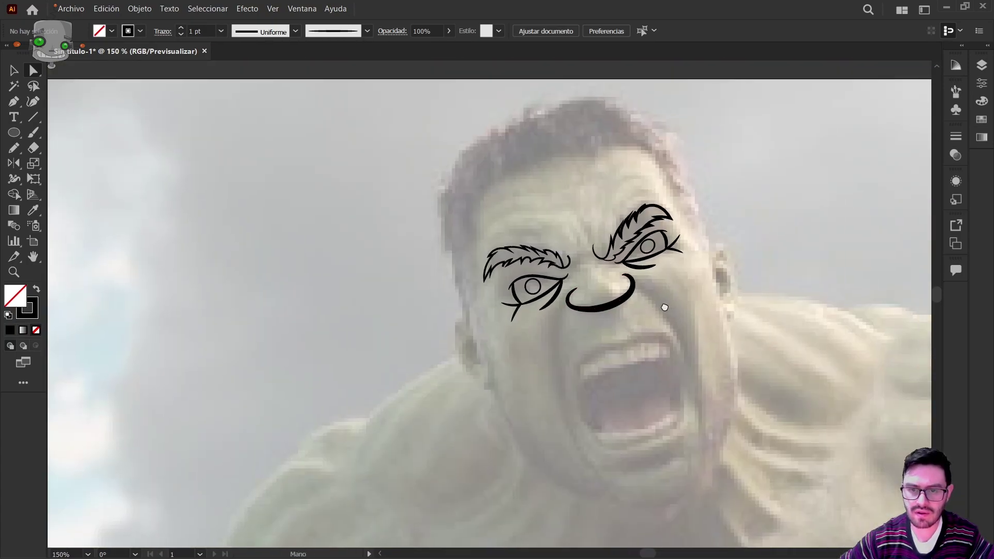
pyautogui.press('b')
pyautogui.moveTo(462, 220); pyautogui.dragTo(462, 252)
pyautogui.hotkey('ctrl', 'z')
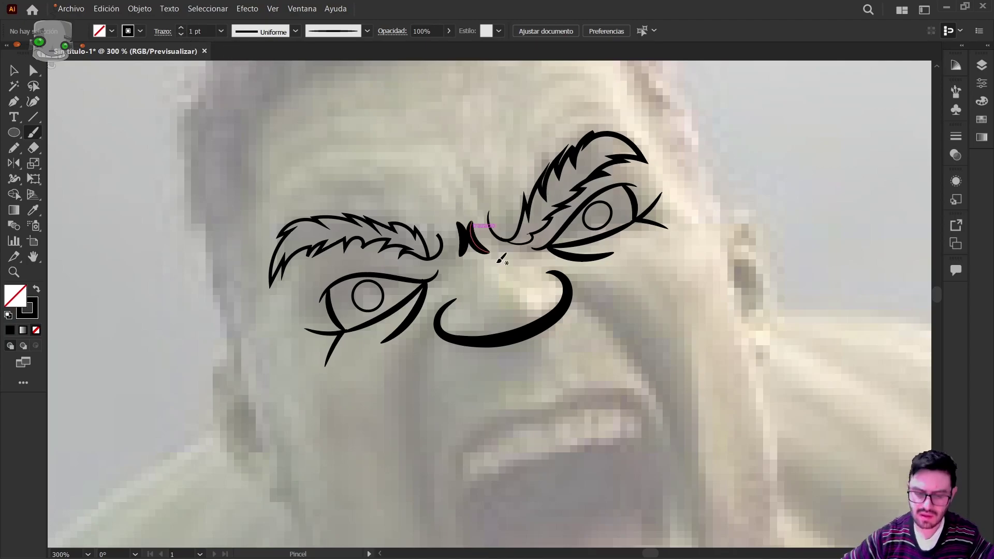
# Set the stroke weight of both frown lines between the brows to 0.5 pt
pyautogui.press('v')
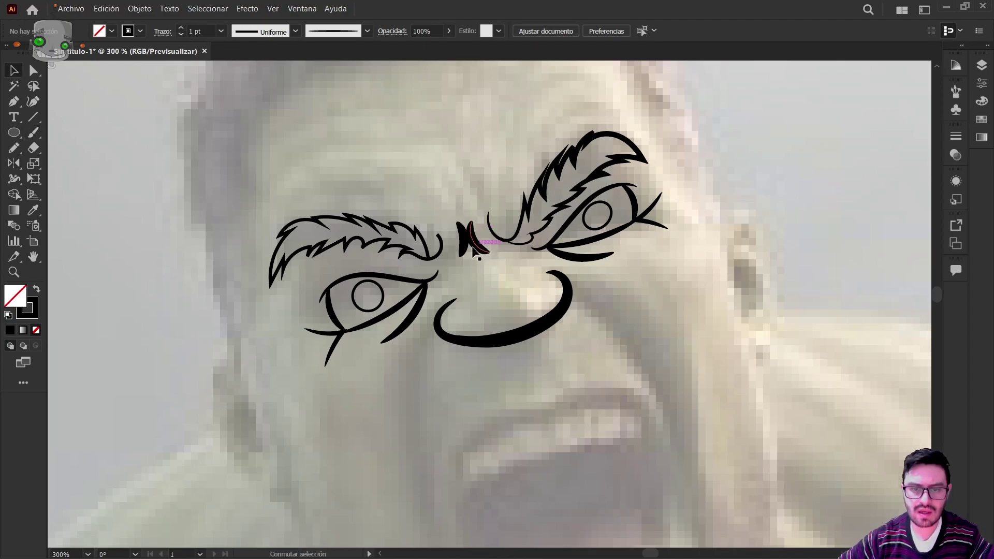
pyautogui.click(472, 241)
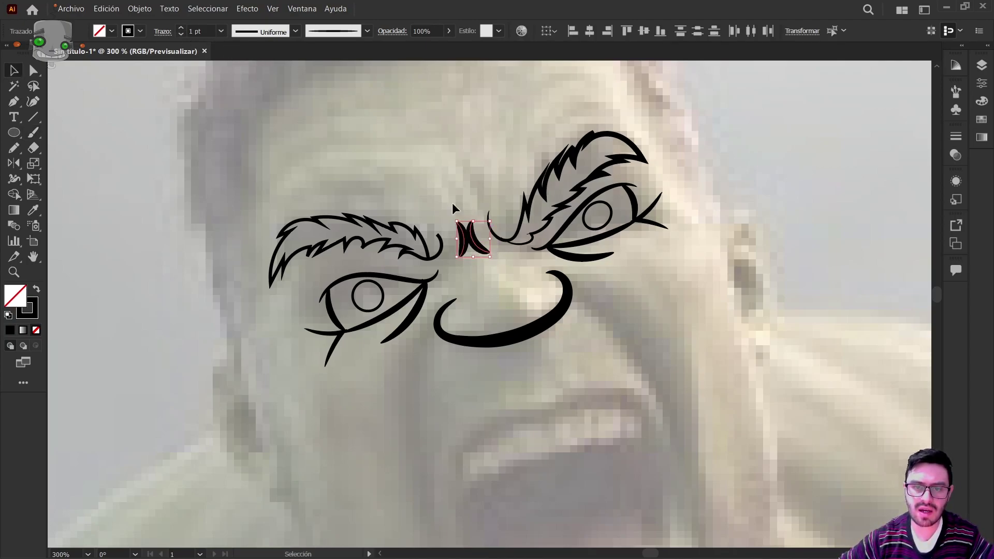
pyautogui.click(182, 35)
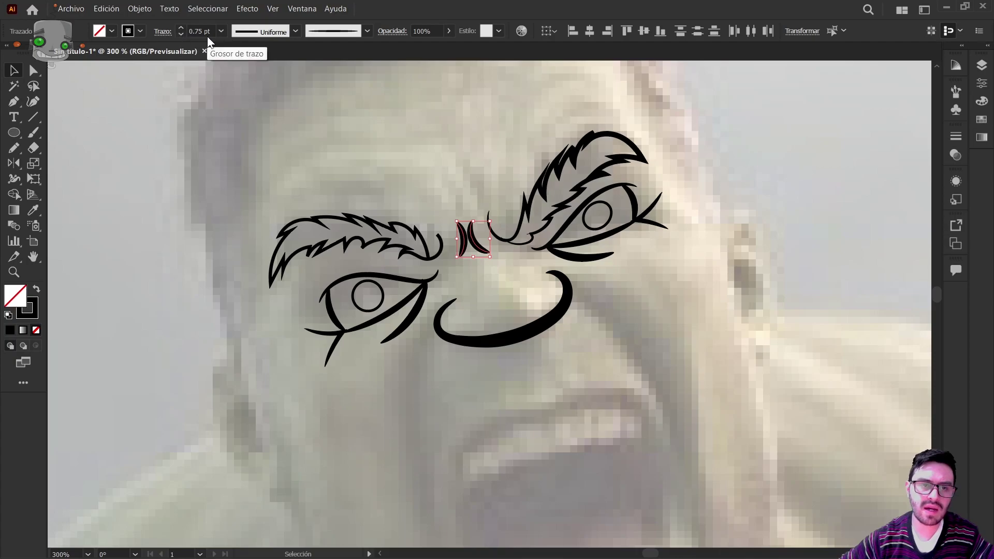
pyautogui.click(446, 132)
pyautogui.keyDown('alt'); pyautogui.scroll(-3, 504, 165); pyautogui.keyUp('alt')
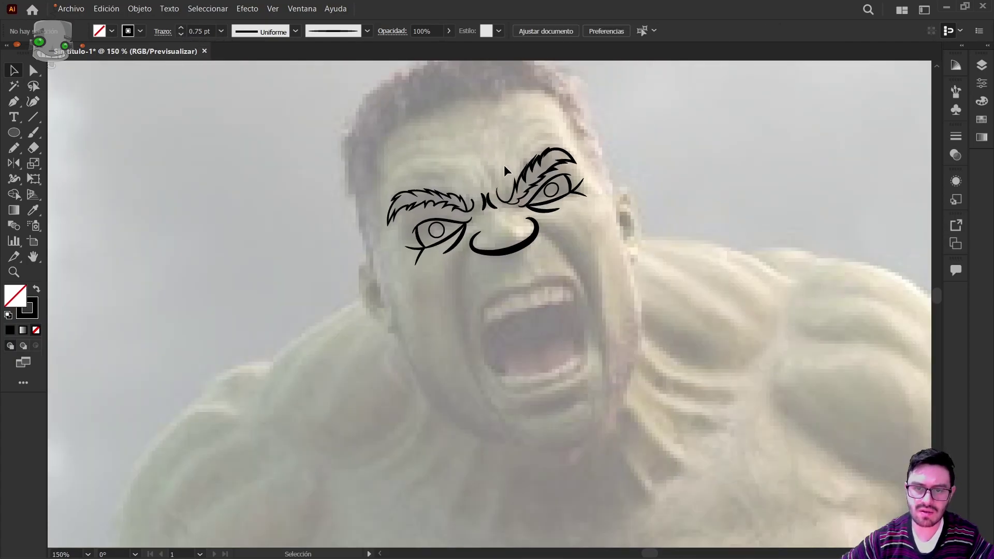
pyautogui.click(490, 204)
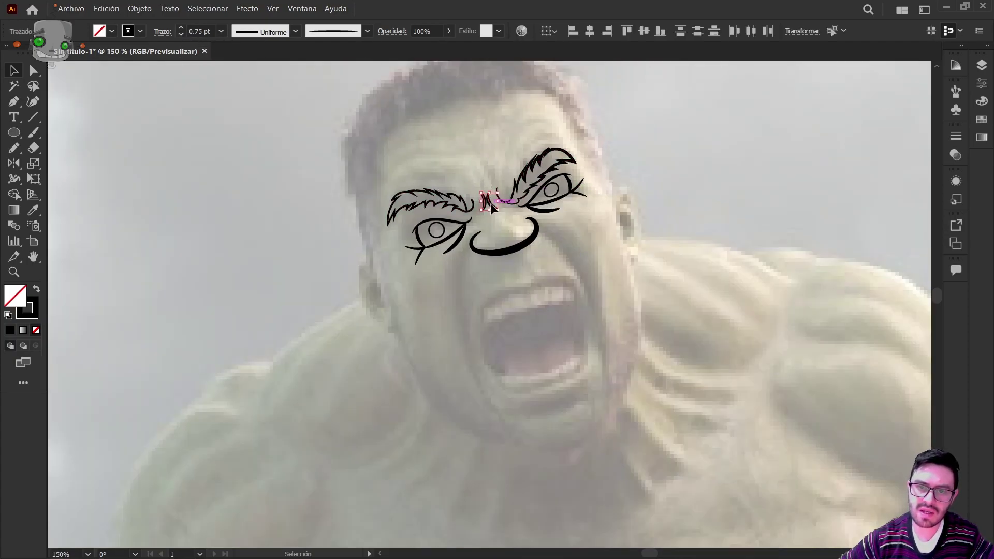
pyautogui.click(433, 126)
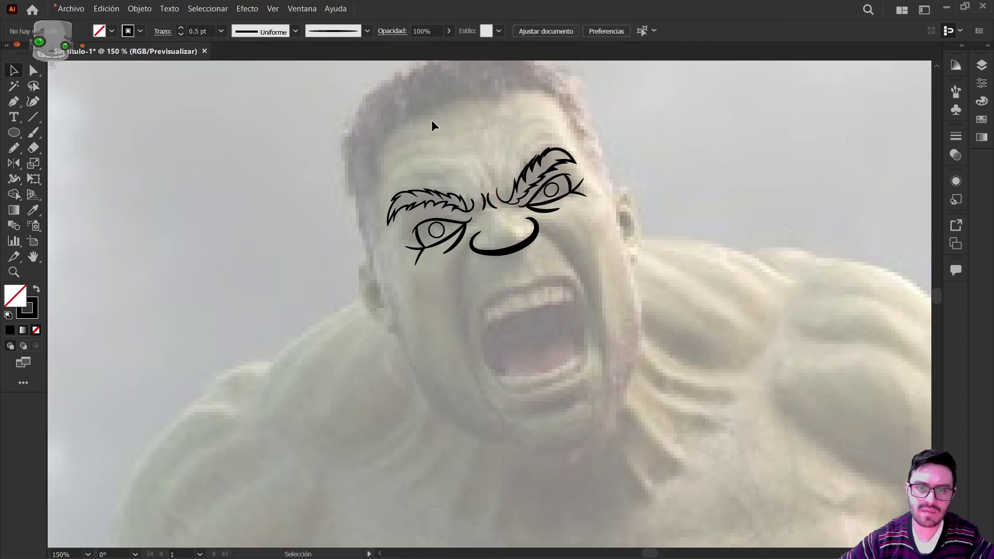
# Paint the two long cheek creases running from the sides of the nose down past both sides of the mouth
pyautogui.press('b')
pyautogui.scroll(2, 560, 289)
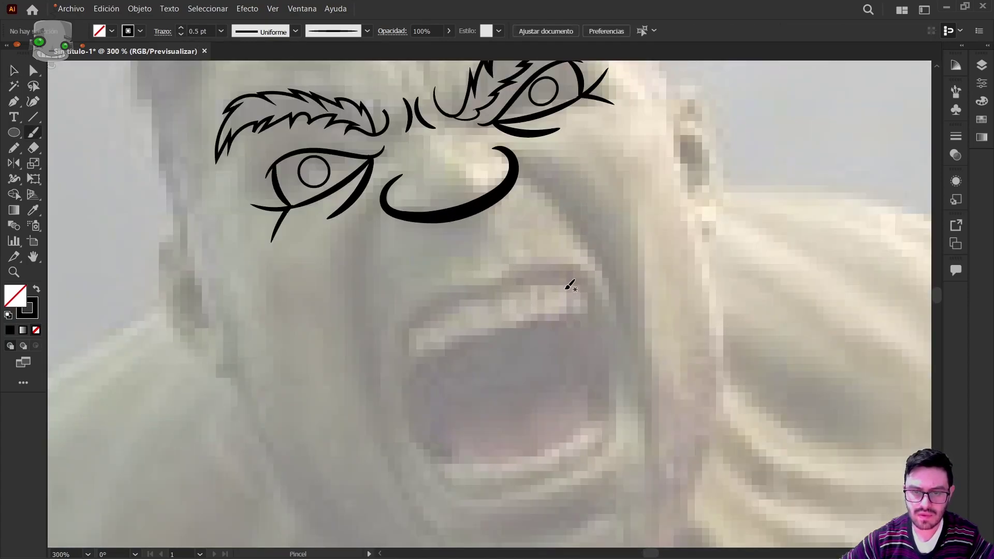
pyautogui.scroll(-2, 586, 314)
pyautogui.press('space')
pyautogui.moveTo(615, 346); pyautogui.dragTo(546, 226)
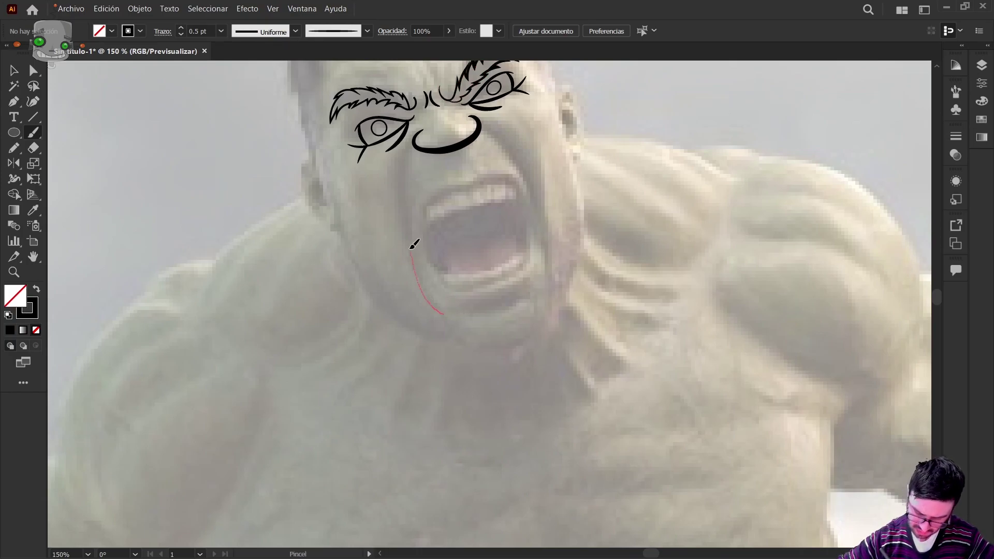
pyautogui.moveTo(406, 186)
pyautogui.mouseDown()
pyautogui.moveTo(412, 143)
pyautogui.moveTo(406, 225)
pyautogui.moveTo(437, 306)
pyautogui.mouseUp()
pyautogui.moveTo(480, 123); pyautogui.dragTo(549, 268)
# Set the right-hand cheek crease to 1 pt and copy its stroke onto the left-hand crease with the Eyedropper
pyautogui.press('v')
pyautogui.click(539, 210)
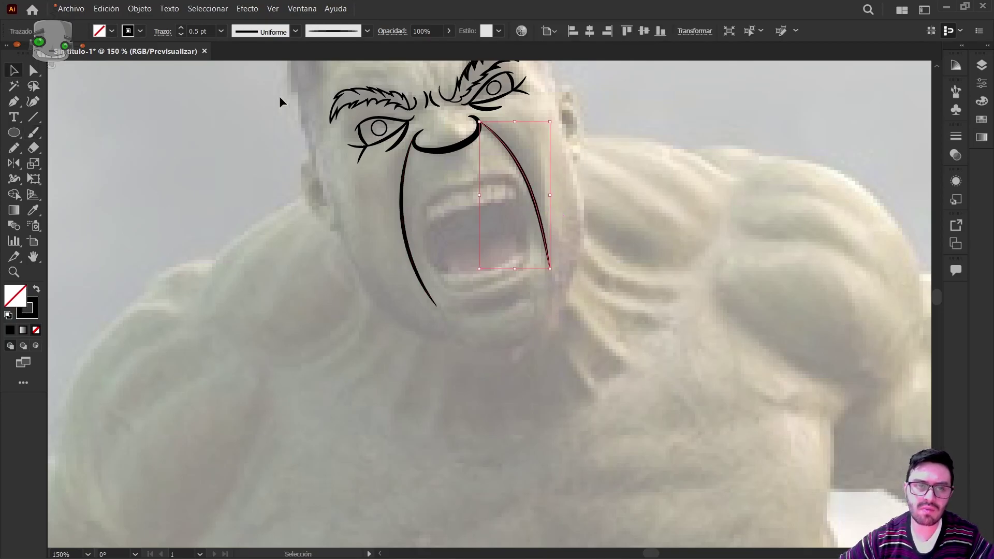
pyautogui.click(180, 27)
pyautogui.click(180, 28)
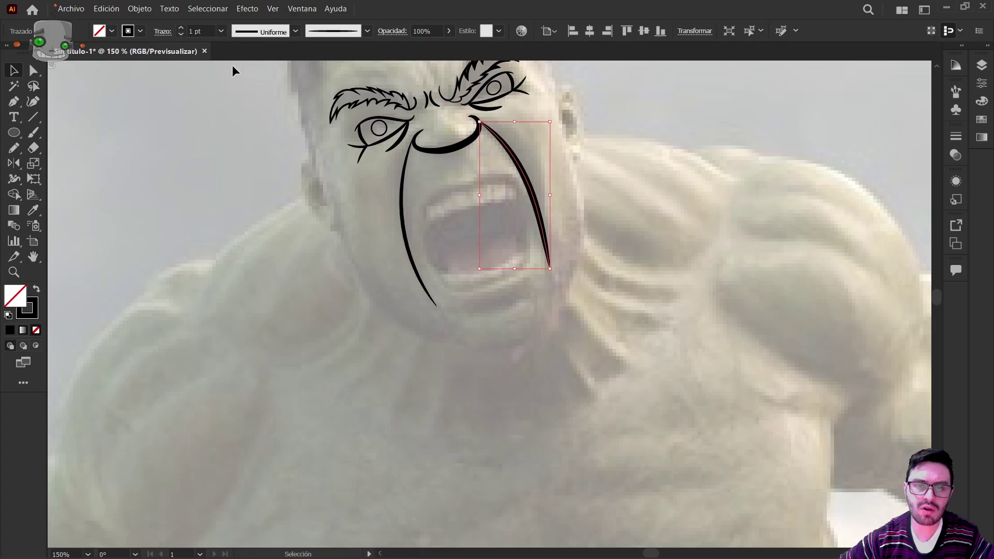
pyautogui.click(400, 192)
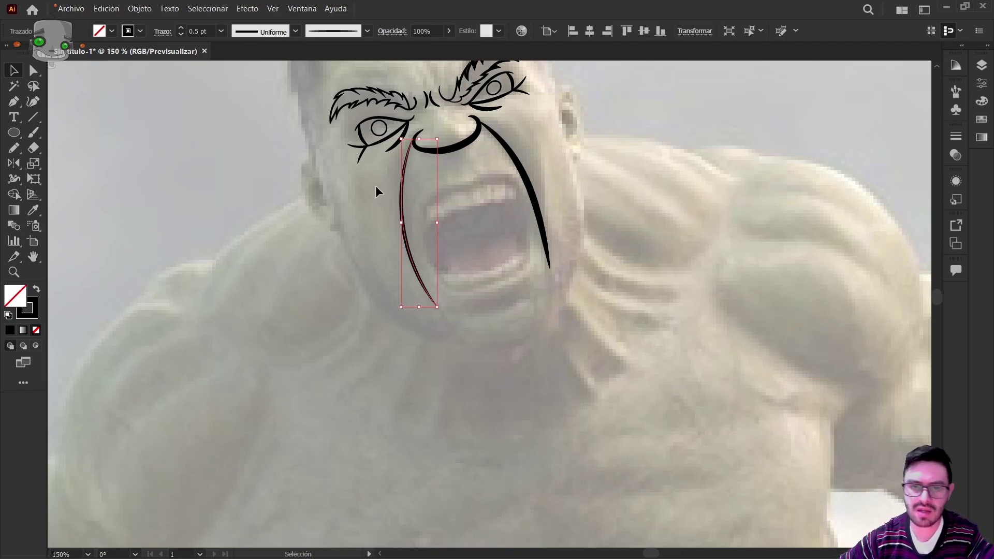
pyautogui.press('i')
pyautogui.click(518, 157)
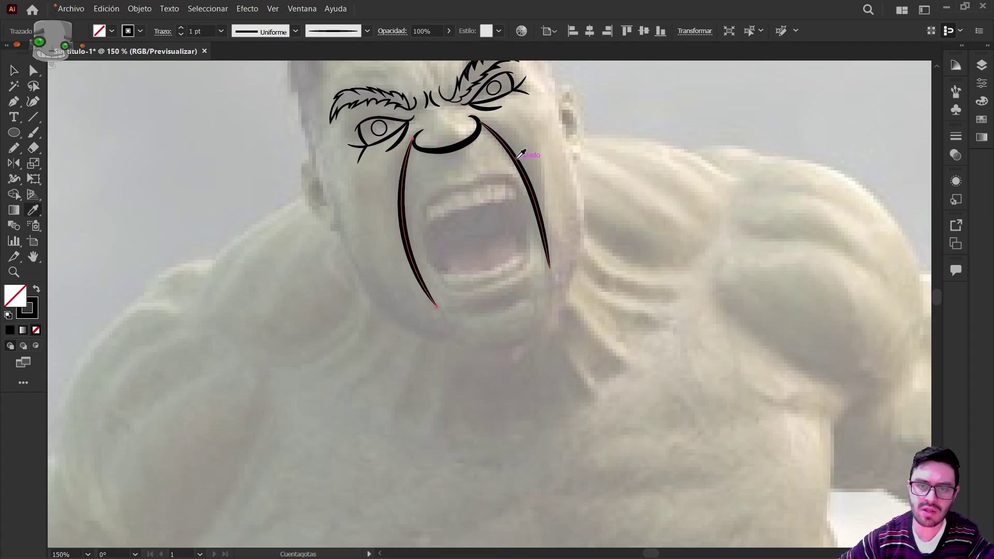
pyautogui.press('v')
pyautogui.click(539, 148)
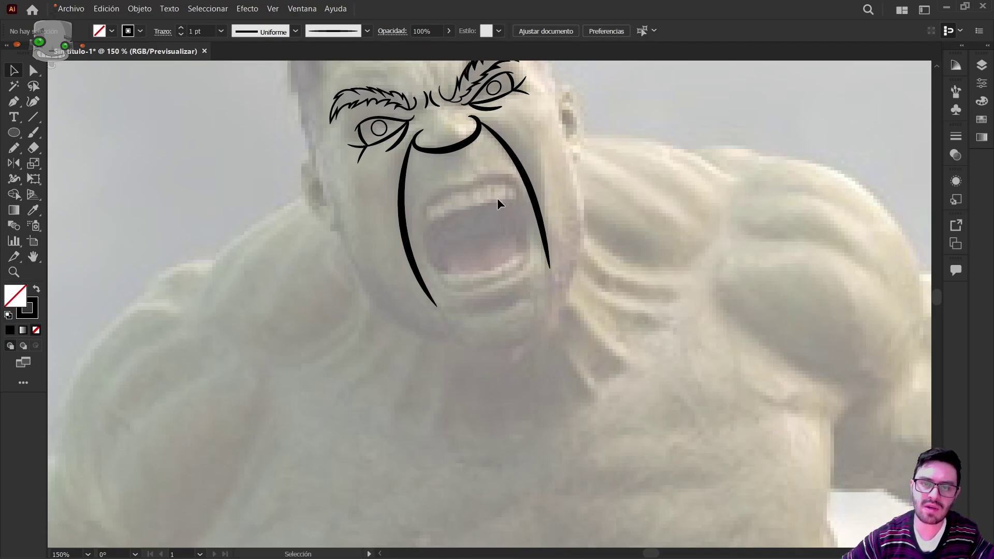
pyautogui.press('b')
pyautogui.scroll(1, 479, 211)
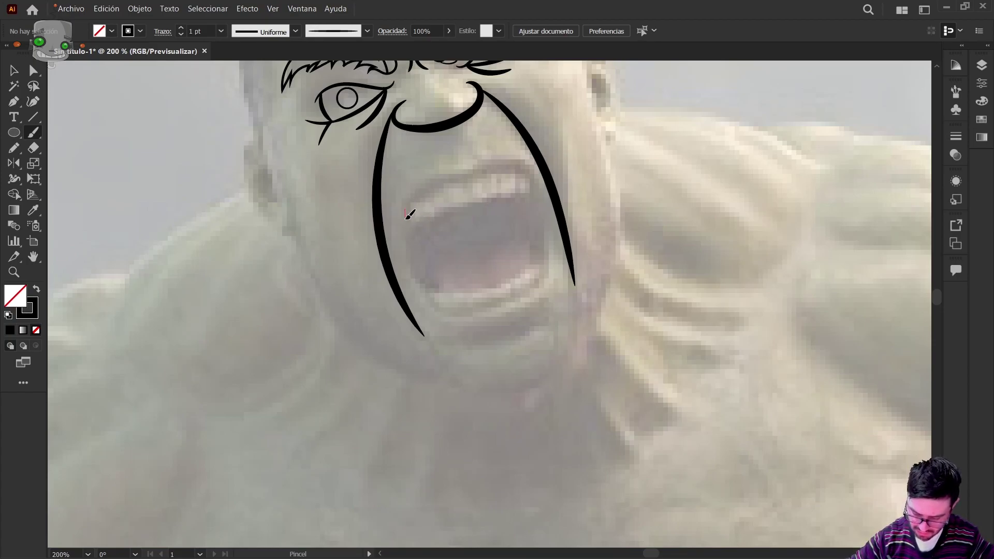
pyautogui.moveTo(413, 205); pyautogui.dragTo(404, 207)
pyautogui.hotkey('ctrl', 'z')
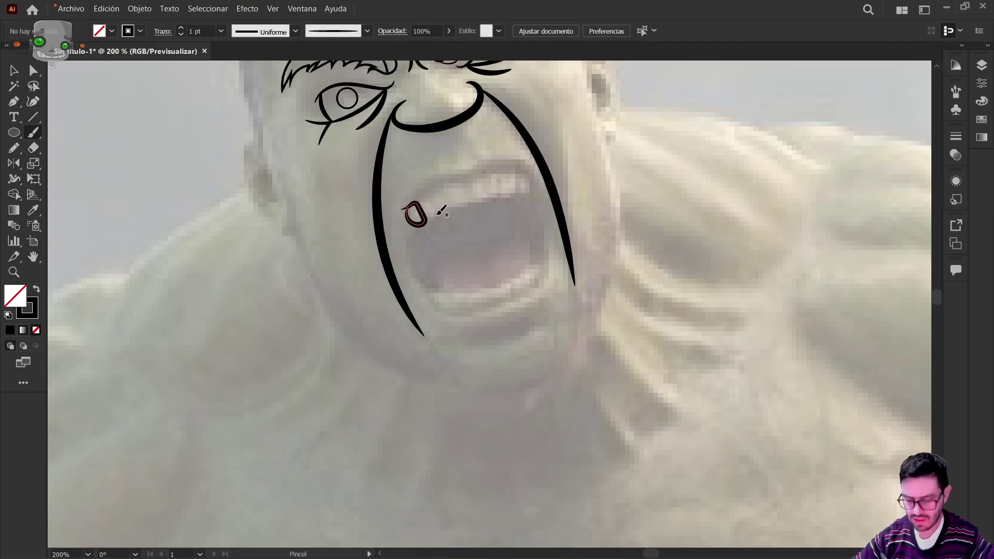
pyautogui.hotkey('ctrl', 'z')
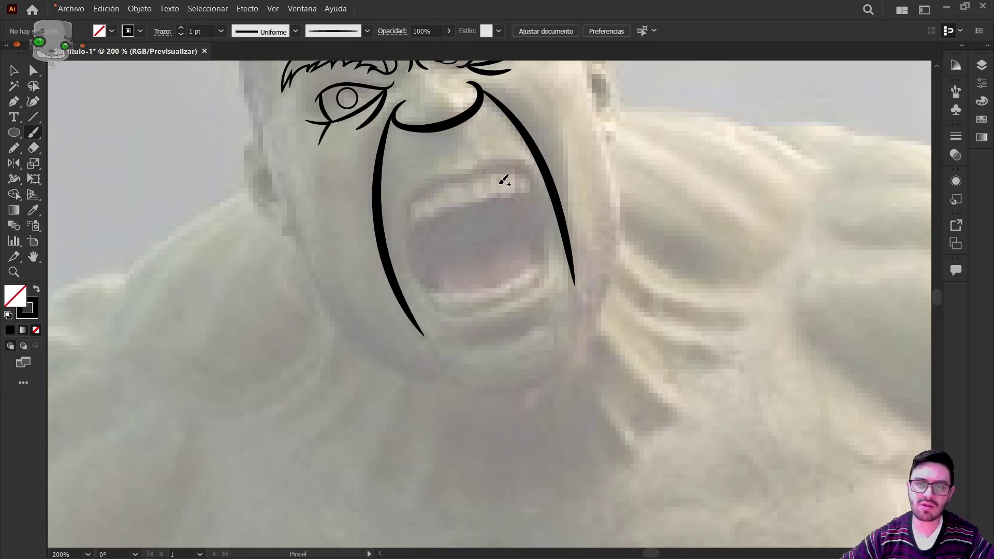
# Choose the Básico brush and paint the outlines of the first three upper teeth from the mouth's left-hand corner
pyautogui.click(958, 92)
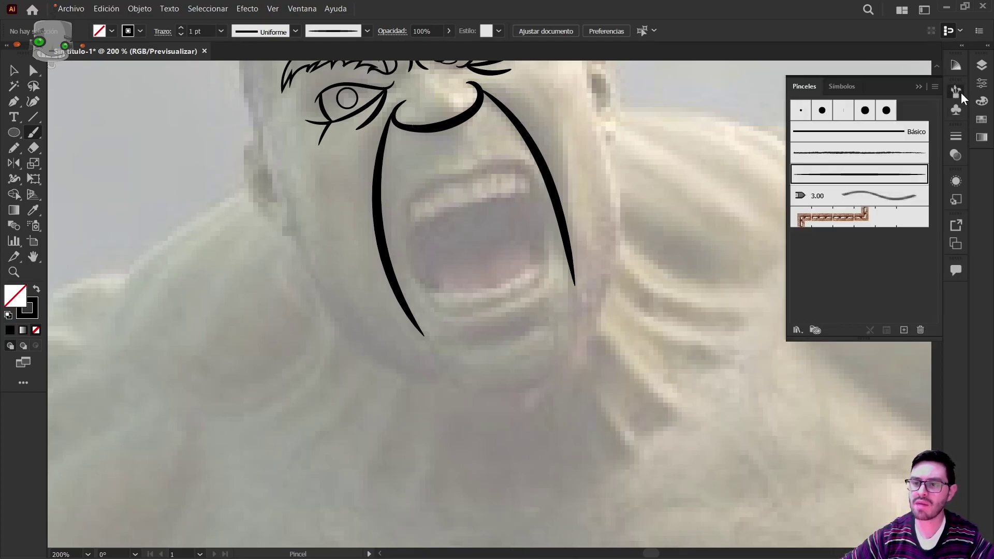
pyautogui.click(893, 133)
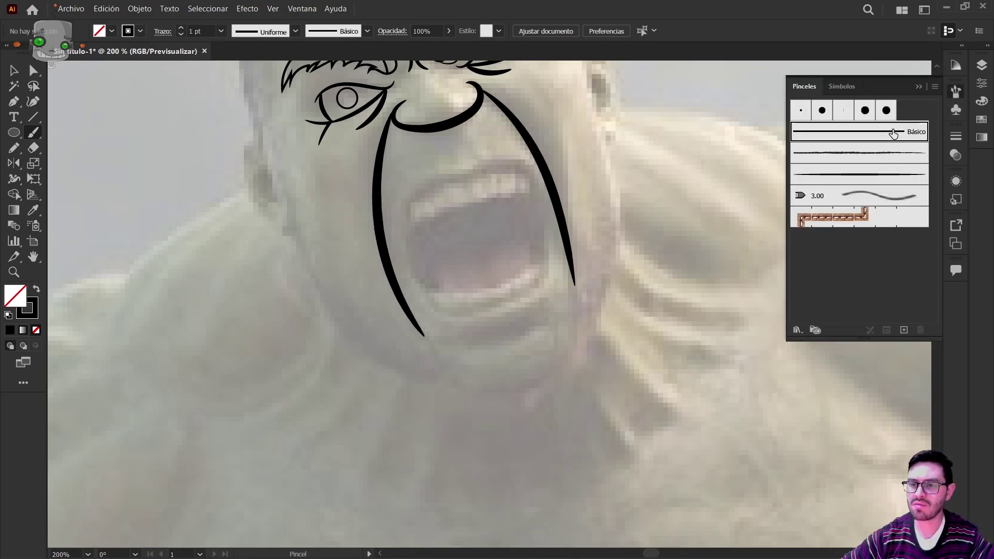
pyautogui.click(769, 42)
pyautogui.scroll(2, 414, 219)
pyautogui.moveTo(503, 229); pyautogui.dragTo(351, 241)
pyautogui.moveTo(259, 196)
pyautogui.mouseDown()
pyautogui.moveTo(257, 209)
pyautogui.moveTo(309, 233)
pyautogui.moveTo(293, 188)
pyautogui.mouseUp()
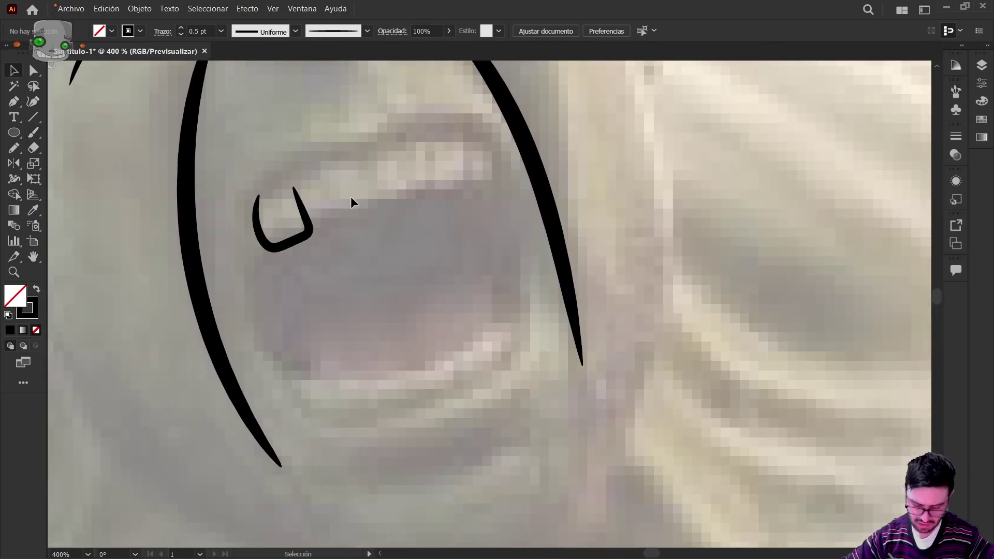
pyautogui.press('b')
pyautogui.moveTo(310, 230)
pyautogui.mouseDown()
pyautogui.moveTo(321, 228)
pyautogui.moveTo(330, 172)
pyautogui.mouseUp()
pyautogui.hotkey('ctrl', 'z')
# Apply the Básico brush to the three painted tooth outlines so their lines have a uniform width
pyautogui.press('v')
pyautogui.moveTo(347, 209)
pyautogui.mouseDown()
pyautogui.moveTo(374, 149)
pyautogui.moveTo(280, 235)
pyautogui.mouseUp()
pyautogui.click(955, 92)
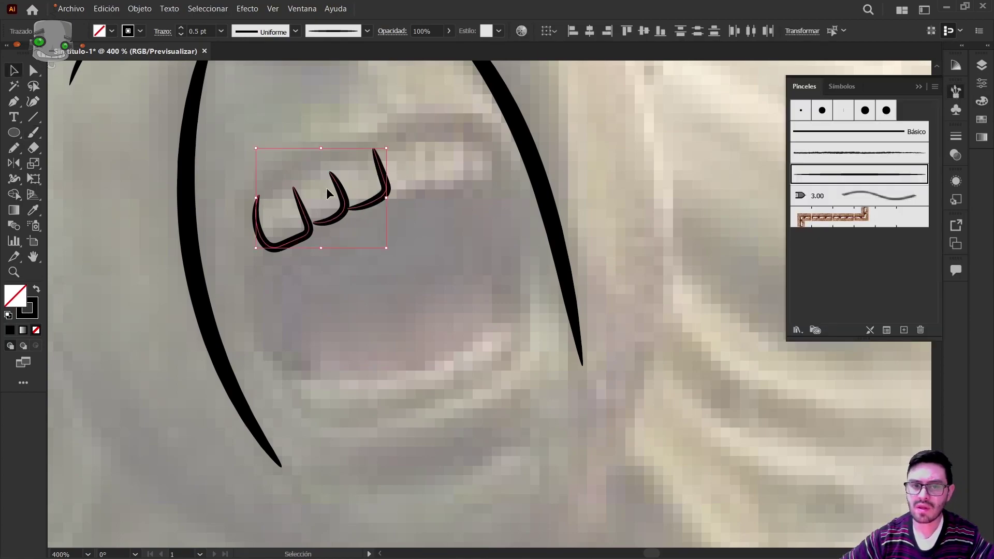
pyautogui.click(886, 141)
pyautogui.click(608, 188)
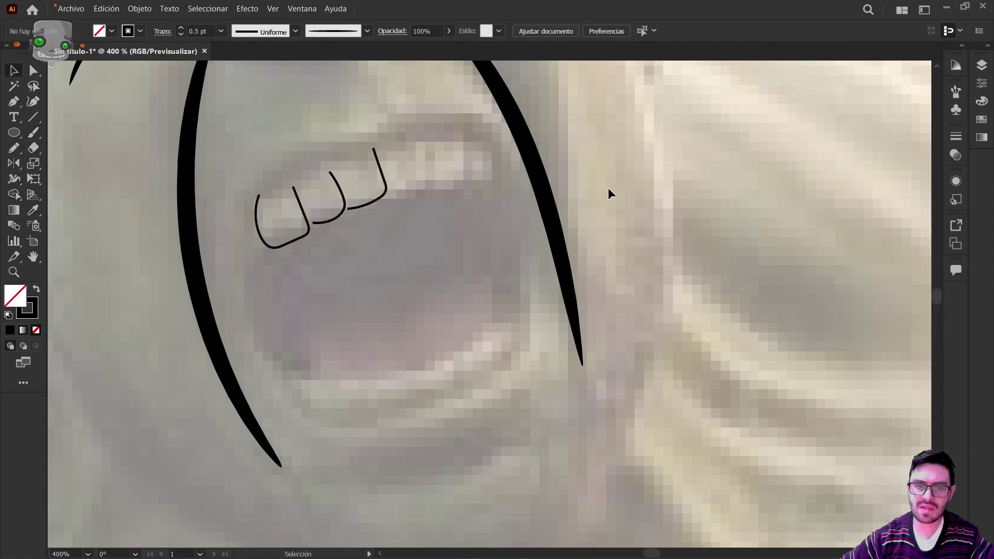
# Move the lower end points of the second and third tooth outlines so each meets the neighbouring tooth
pyautogui.press('b')
pyautogui.scroll(3, 329, 206)
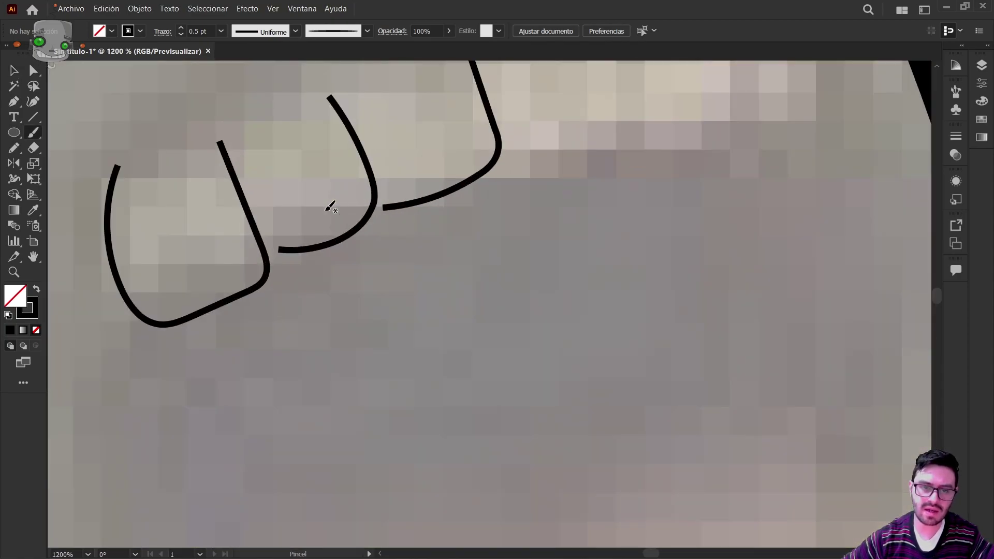
pyautogui.press('a')
pyautogui.click(280, 250)
pyautogui.moveTo(282, 250)
pyautogui.mouseDown()
pyautogui.moveTo(272, 275)
pyautogui.moveTo(265, 261)
pyautogui.mouseUp()
pyautogui.moveTo(383, 207); pyautogui.dragTo(372, 198)
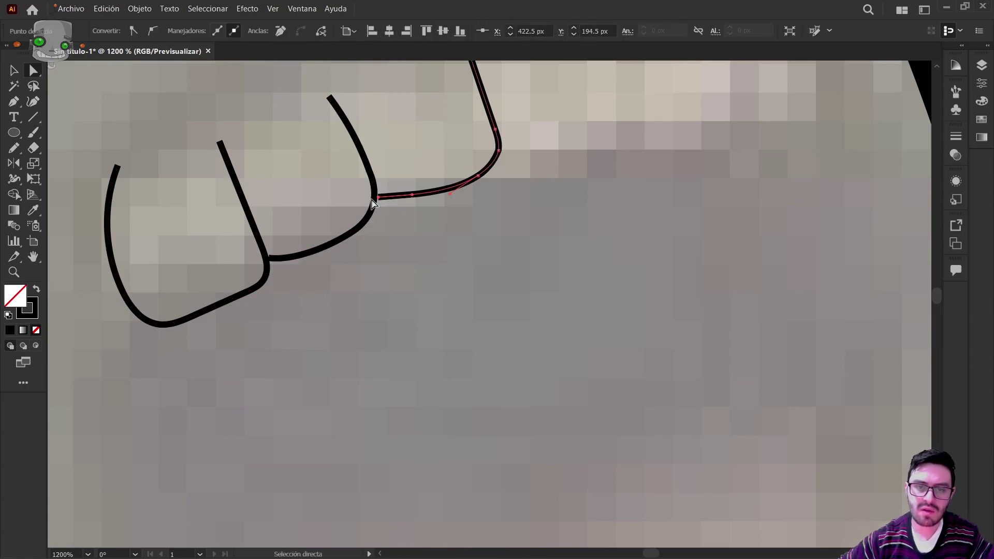
# Trim off the stub of the third tooth's outline that crosses the second tooth's outline, using the Shape Builder
pyautogui.scroll(4, 372, 200)
pyautogui.scroll(2, 372, 203)
pyautogui.moveTo(358, 122); pyautogui.dragTo(433, 337)
pyautogui.click(486, 343)
pyautogui.press('v')
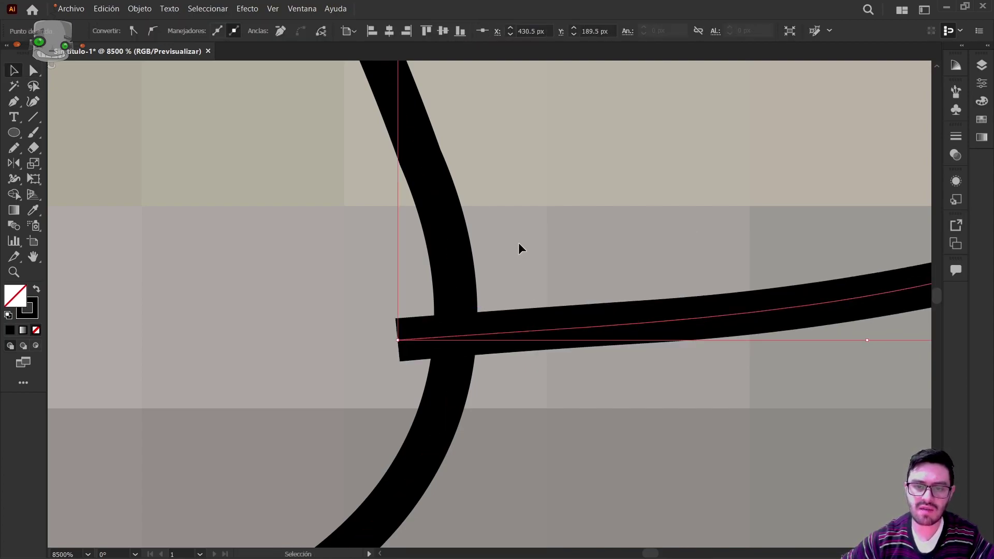
pyautogui.click(519, 242)
pyautogui.moveTo(537, 211); pyautogui.dragTo(406, 396)
pyautogui.hotkey('shift', 'm')
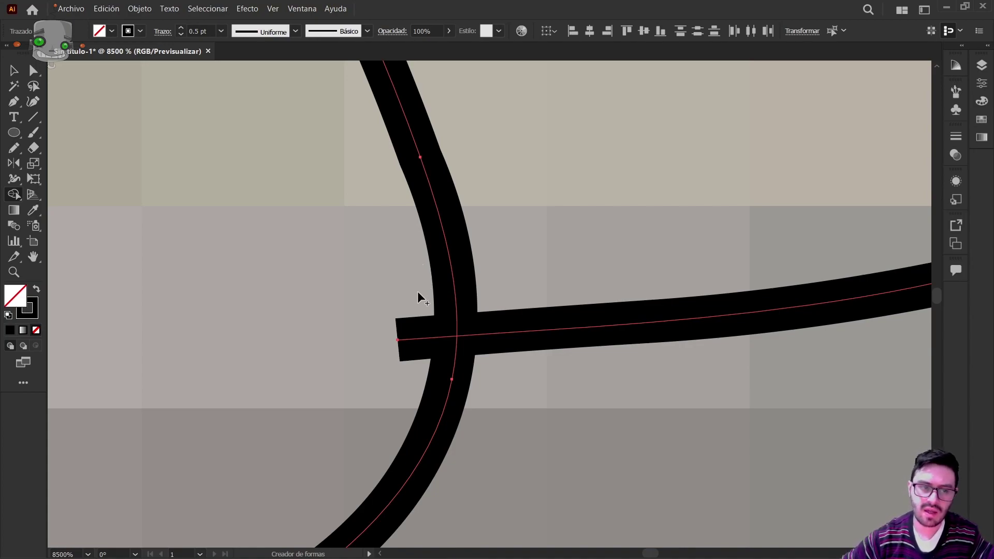
pyautogui.keyDown('alt'); pyautogui.click(418, 343); pyautogui.keyUp('alt')
pyautogui.press('v')
pyautogui.click(525, 366)
pyautogui.scroll(-4, 524, 366)
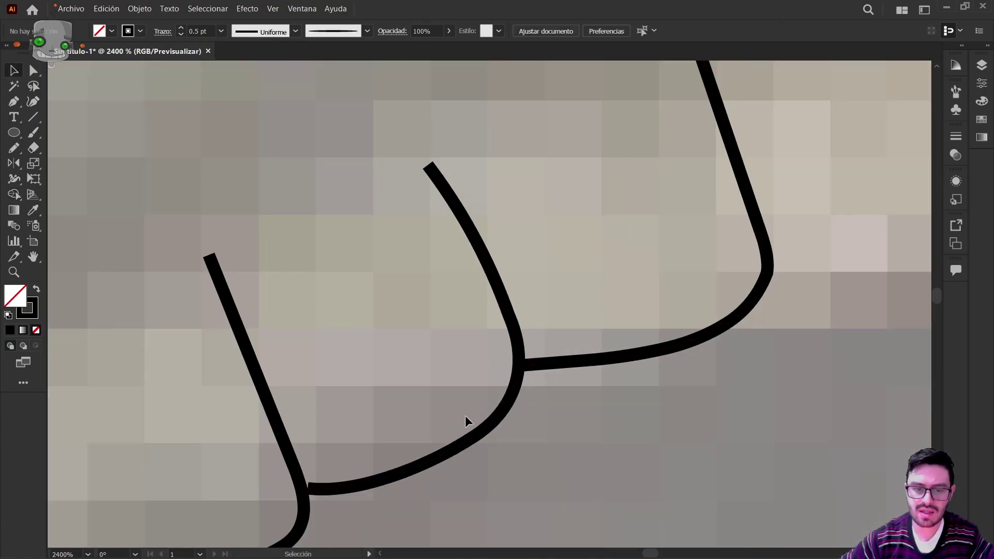
# Paint the fourth upper tooth's outline with the Paintbrush, starting from the lower corner of the third tooth
pyautogui.scroll(1, 312, 496)
pyautogui.moveTo(316, 495); pyautogui.dragTo(429, 316)
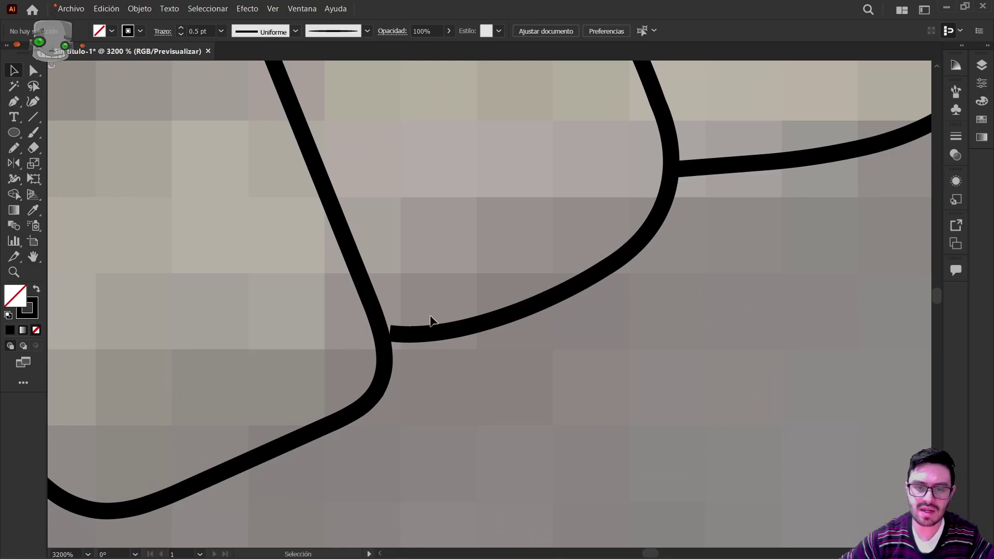
pyautogui.scroll(-4, 430, 314)
pyautogui.scroll(-3, 582, 296)
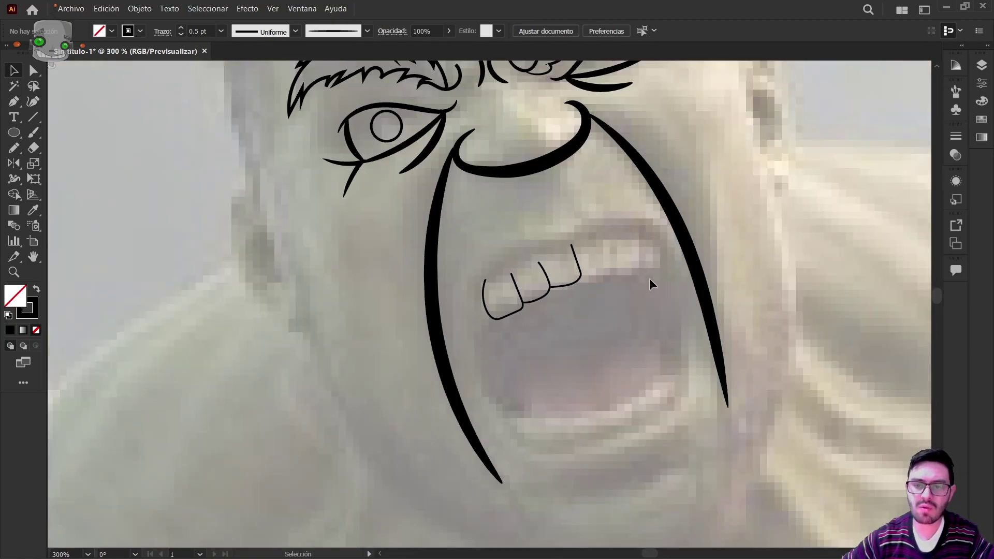
pyautogui.moveTo(650, 282); pyautogui.dragTo(517, 255)
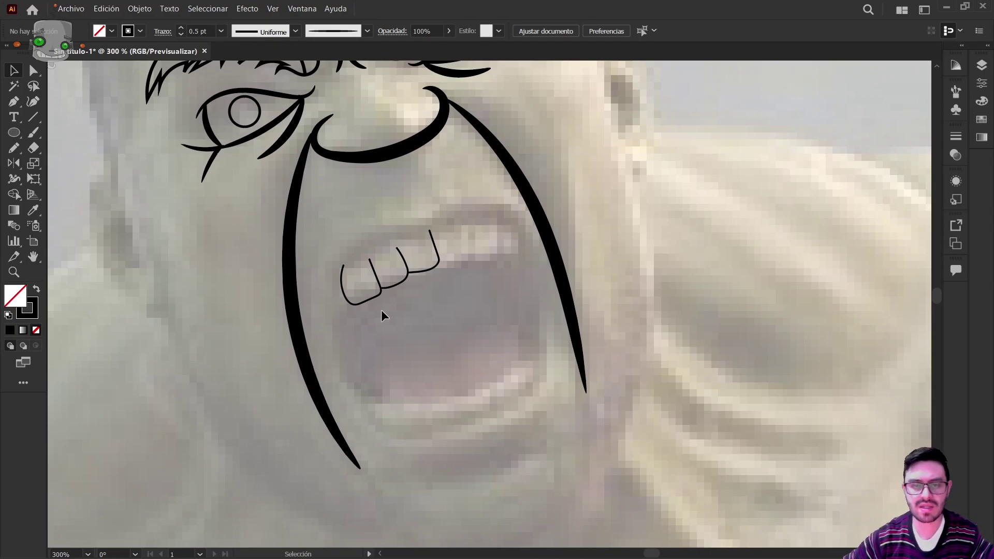
pyautogui.scroll(3, 428, 264)
pyautogui.press('b')
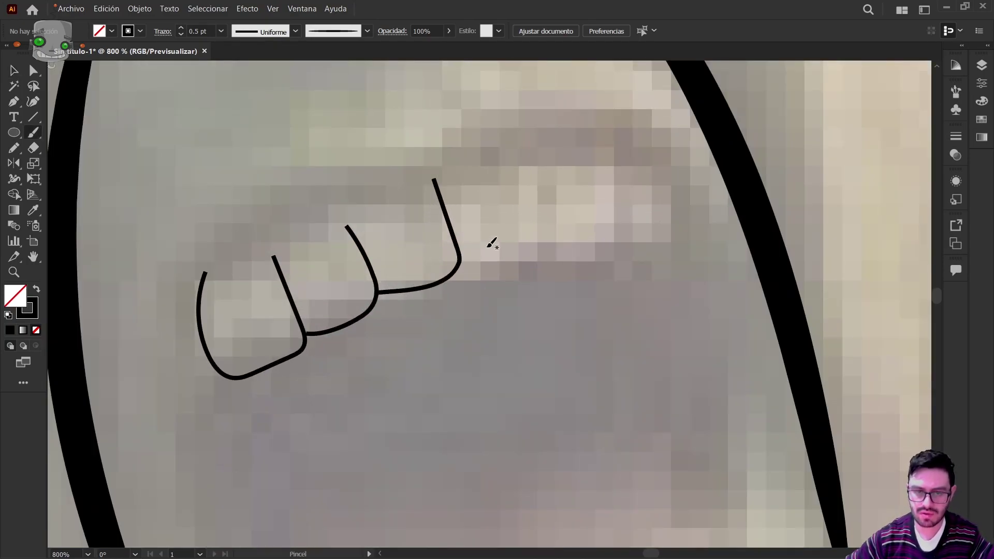
pyautogui.moveTo(457, 268); pyautogui.dragTo(535, 159)
# Apply the Básico brush to the fourth tooth's outline so its line has a uniform width
pyautogui.press('i')
pyautogui.click(955, 93)
pyautogui.click(875, 133)
pyautogui.press('b')
pyautogui.click(956, 92)
pyautogui.scroll(-6, 618, 156)
pyautogui.moveTo(626, 157); pyautogui.dragTo(551, 181)
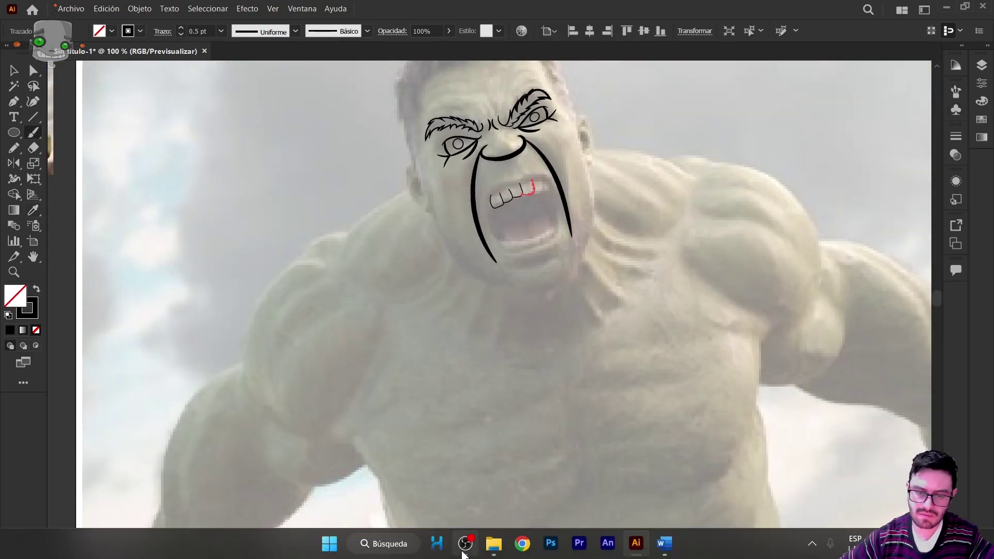
pyautogui.scroll(4, 562, 199)
pyautogui.click(956, 93)
pyautogui.click(866, 134)
pyautogui.click(956, 92)
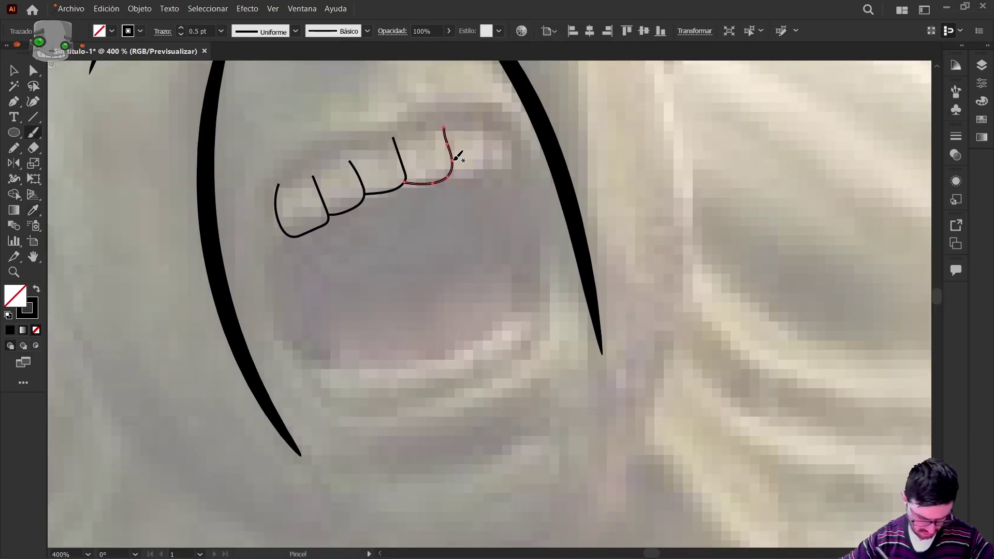
# Paint the outlines of the last two upper teeth towards the mouth's right-hand corner
pyautogui.moveTo(452, 176); pyautogui.dragTo(485, 122)
pyautogui.moveTo(490, 178); pyautogui.dragTo(516, 129)
pyautogui.moveTo(536, 255); pyautogui.dragTo(599, 89)
# Paint the row of lower teeth along the mouth's lower edge, with small partial molars at both ends, repainting the last two strokes
pyautogui.moveTo(356, 173); pyautogui.dragTo(383, 172)
pyautogui.moveTo(366, 188); pyautogui.dragTo(436, 201)
pyautogui.moveTo(486, 237); pyautogui.dragTo(492, 239)
pyautogui.moveTo(527, 228)
pyautogui.mouseDown()
pyautogui.moveTo(509, 201)
pyautogui.moveTo(531, 227)
pyautogui.mouseUp()
pyautogui.moveTo(568, 207); pyautogui.dragTo(546, 239)
pyautogui.moveTo(551, 242); pyautogui.dragTo(556, 238)
pyautogui.moveTo(533, 192); pyautogui.dragTo(557, 194)
pyautogui.moveTo(569, 163)
pyautogui.mouseDown()
pyautogui.moveTo(595, 249)
pyautogui.moveTo(579, 247)
pyautogui.moveTo(585, 262)
pyautogui.mouseUp()
pyautogui.hotkey('ctrl', 'z')
pyautogui.hotkey('ctrl', 'z')
pyautogui.moveTo(557, 250); pyautogui.dragTo(579, 231)
pyautogui.moveTo(555, 225); pyautogui.dragTo(578, 212)
pyautogui.press('v')
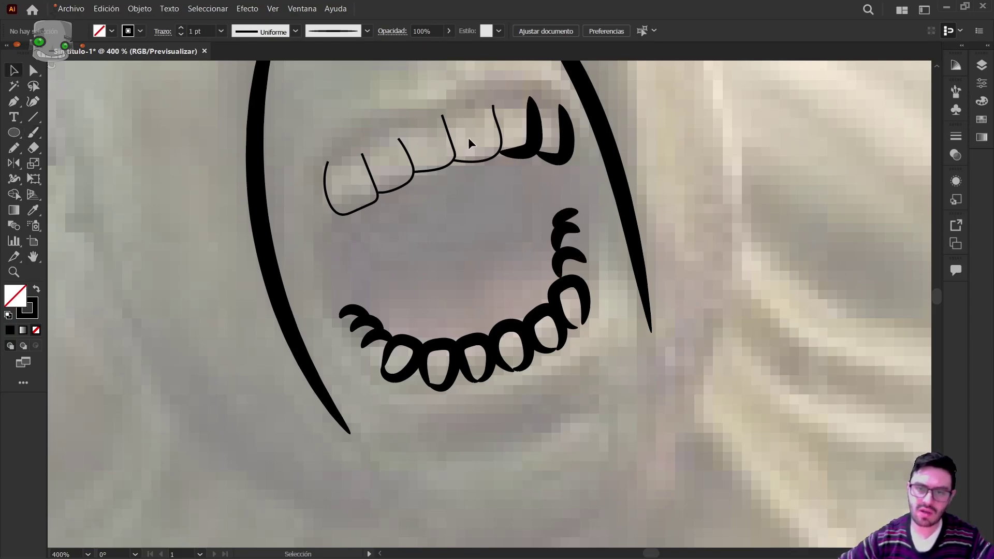
pyautogui.scroll(-2, 491, 173)
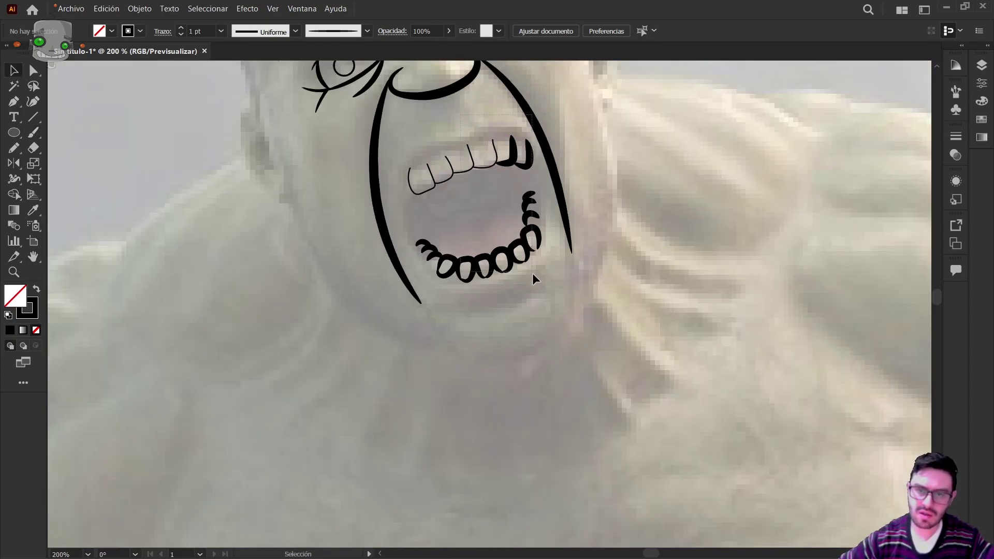
pyautogui.moveTo(532, 272); pyautogui.dragTo(584, 287)
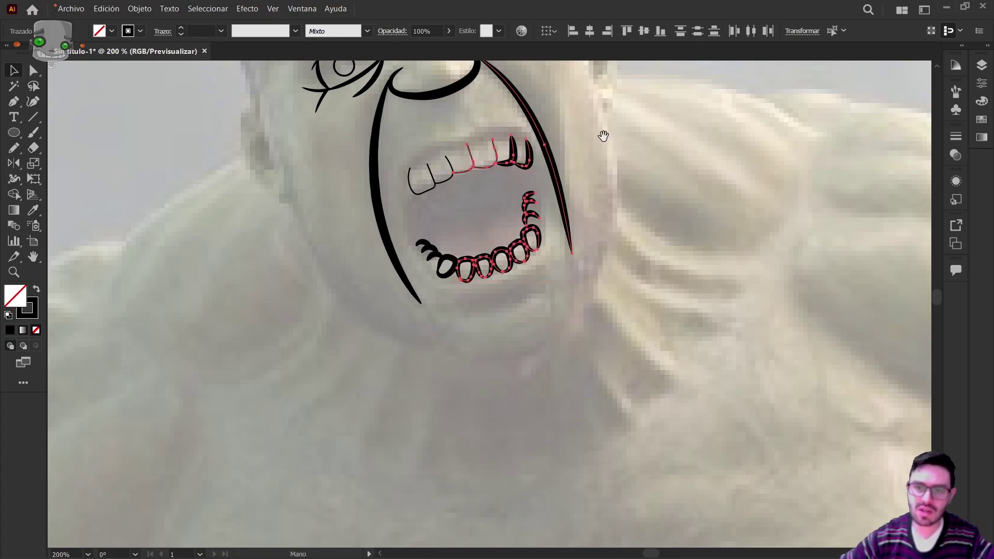
pyautogui.moveTo(602, 137); pyautogui.dragTo(590, 225)
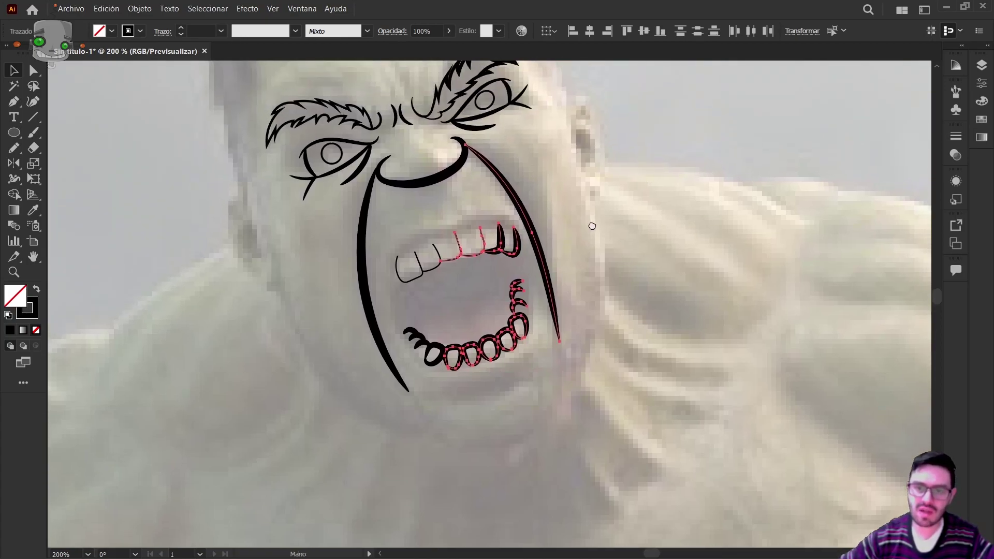
pyautogui.keyDown('shift'); pyautogui.click(541, 242); pyautogui.keyUp('shift')
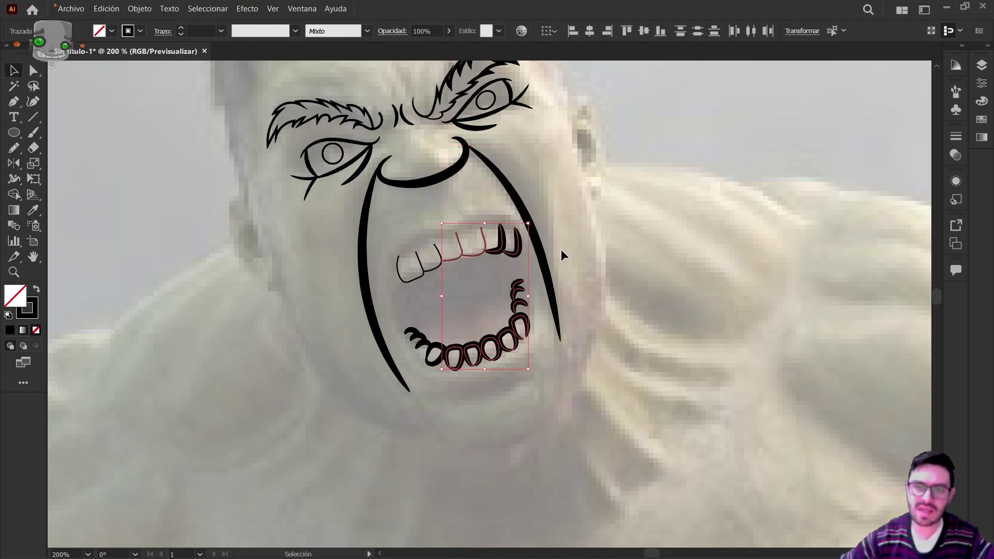
pyautogui.click(563, 216)
# Lasso the thick outlines of the last two upper teeth and all lower teeth and apply the Básico brush to them
pyautogui.click(36, 89)
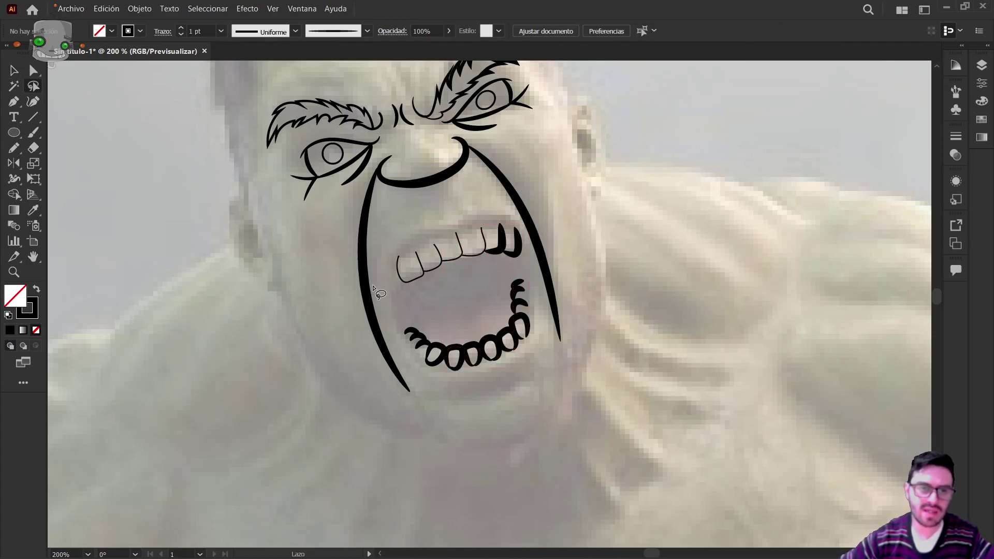
pyautogui.hotkey('ctrl', '+')
pyautogui.hotkey('ctrl', '+')
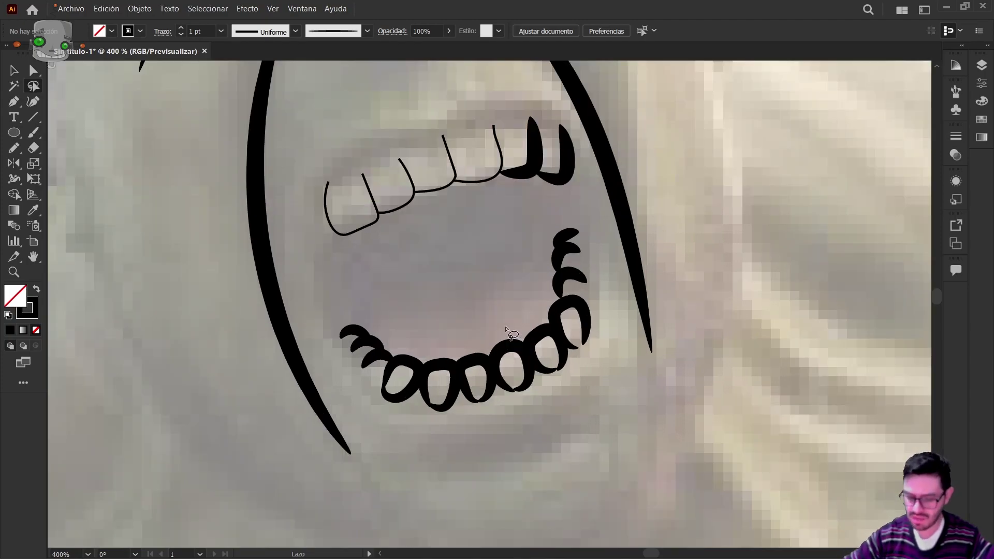
pyautogui.moveTo(533, 106)
pyautogui.mouseDown()
pyautogui.moveTo(511, 120)
pyautogui.moveTo(493, 218)
pyautogui.moveTo(444, 276)
pyautogui.moveTo(367, 289)
pyautogui.moveTo(334, 330)
pyautogui.moveTo(391, 417)
pyautogui.moveTo(557, 402)
pyautogui.moveTo(586, 297)
pyautogui.moveTo(581, 198)
pyautogui.moveTo(586, 211)
pyautogui.moveTo(537, 100)
pyautogui.mouseUp()
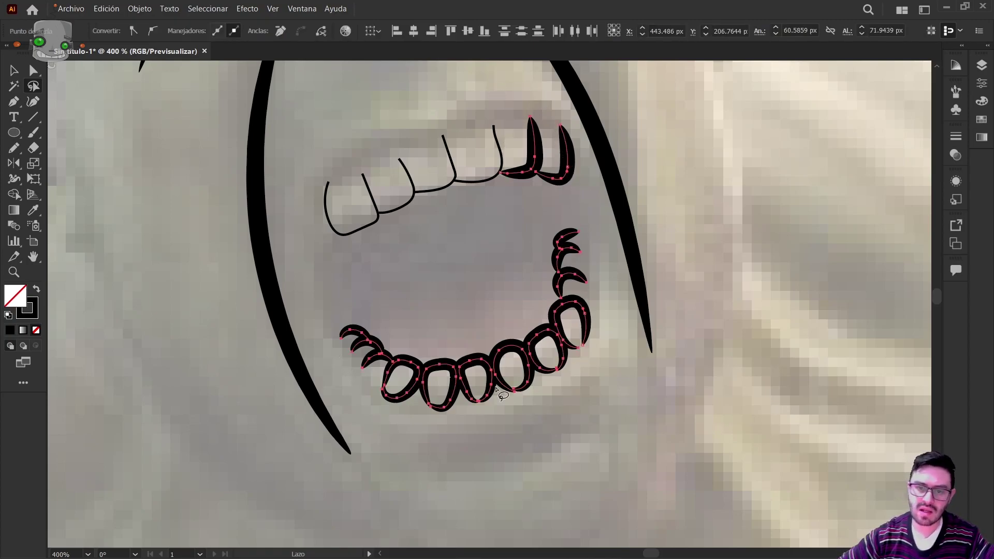
pyautogui.click(956, 92)
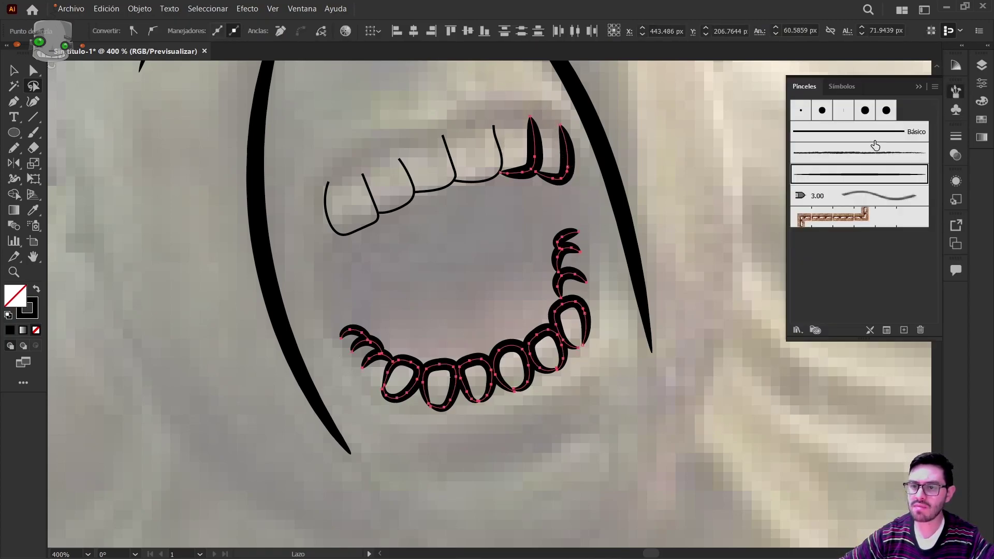
pyautogui.click(882, 136)
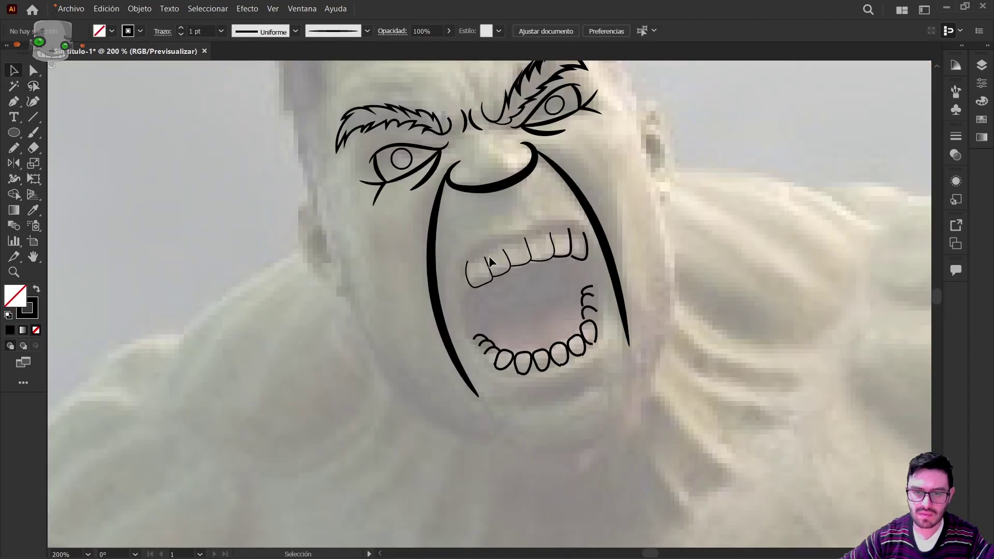
# Copy the stroke of the right-hand upper teeth onto the thinner upper tooth outlines with the Eyedropper
pyautogui.scroll(1, 516, 273)
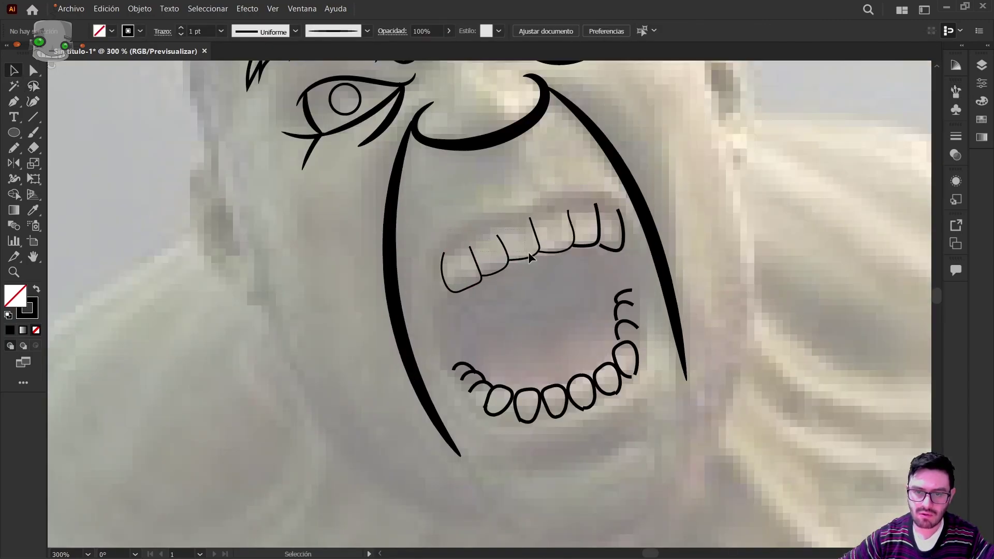
pyautogui.moveTo(559, 296); pyautogui.dragTo(566, 293)
pyautogui.press('i')
pyautogui.click(600, 232)
pyautogui.press('v')
pyautogui.click(558, 270)
pyautogui.scroll(-1, 549, 314)
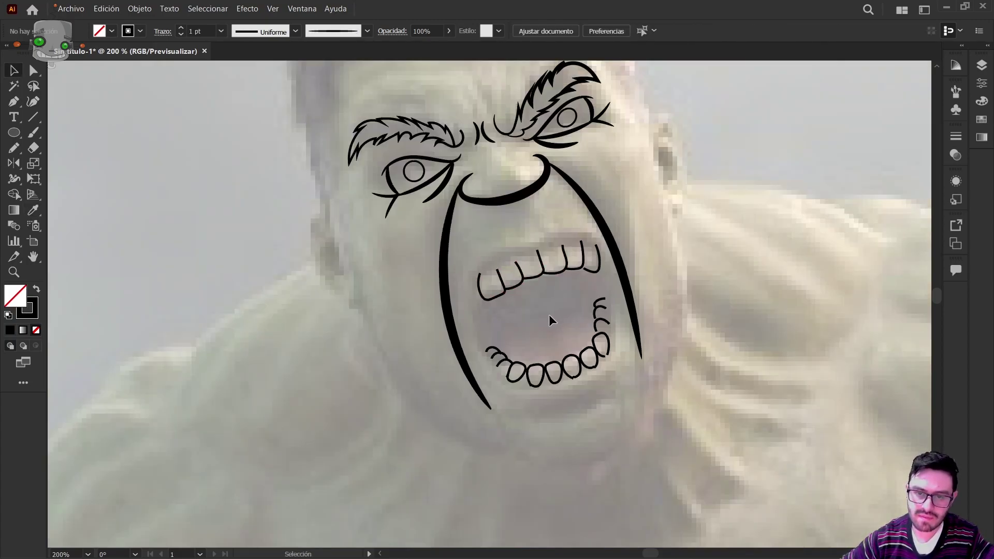
# Paint the mouth's outline around both rows of teeth with the tapered brush
pyautogui.moveTo(549, 315); pyautogui.dragTo(519, 271)
pyautogui.press('b')
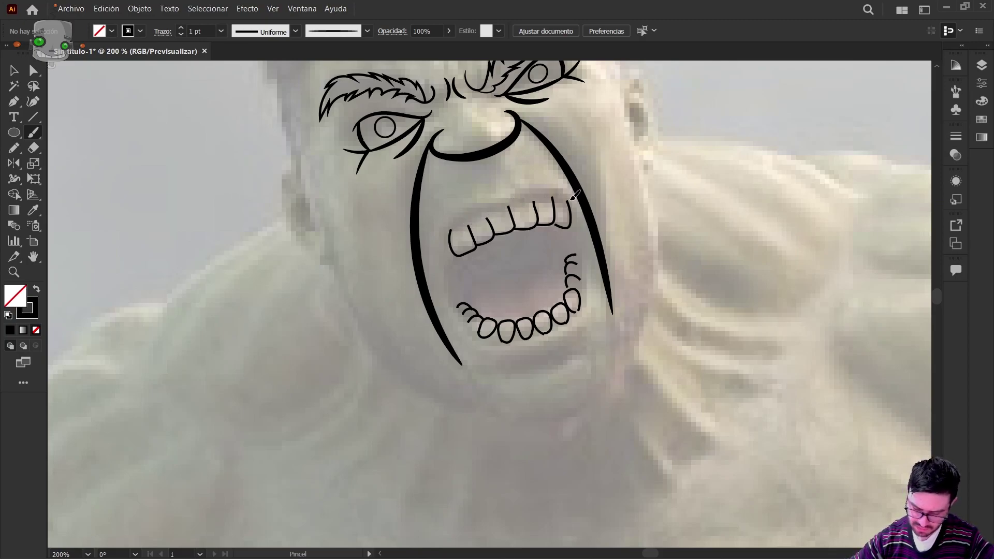
pyautogui.moveTo(536, 194); pyautogui.dragTo(454, 226)
pyautogui.moveTo(464, 321)
pyautogui.mouseDown()
pyautogui.moveTo(483, 342)
pyautogui.moveTo(525, 349)
pyautogui.moveTo(576, 329)
pyautogui.moveTo(584, 282)
pyautogui.mouseUp()
pyautogui.moveTo(573, 224); pyautogui.dragTo(573, 223)
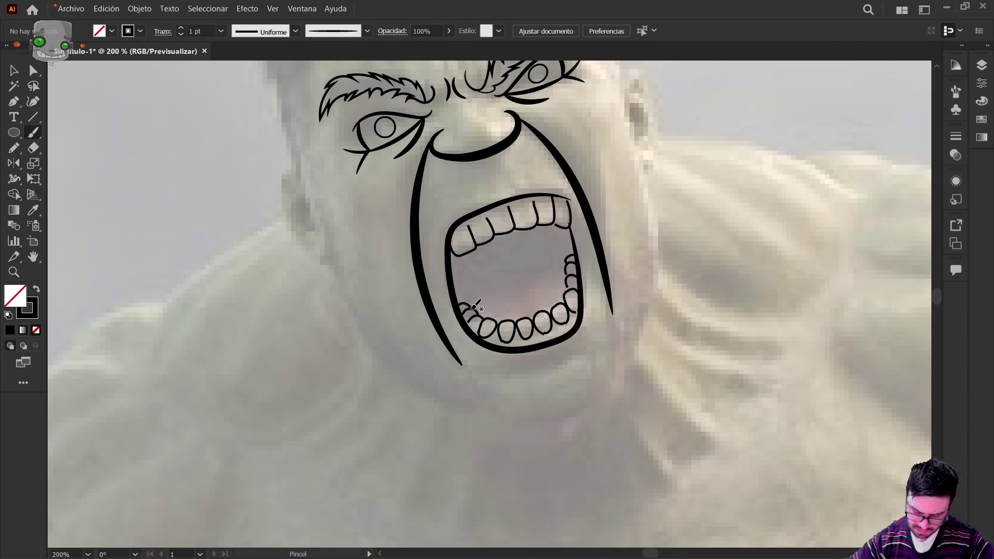
# Paint the tongue as two adjoining arcs inside the mouth and set their stroke to 0.75 pt
pyautogui.moveTo(529, 290); pyautogui.dragTo(520, 282)
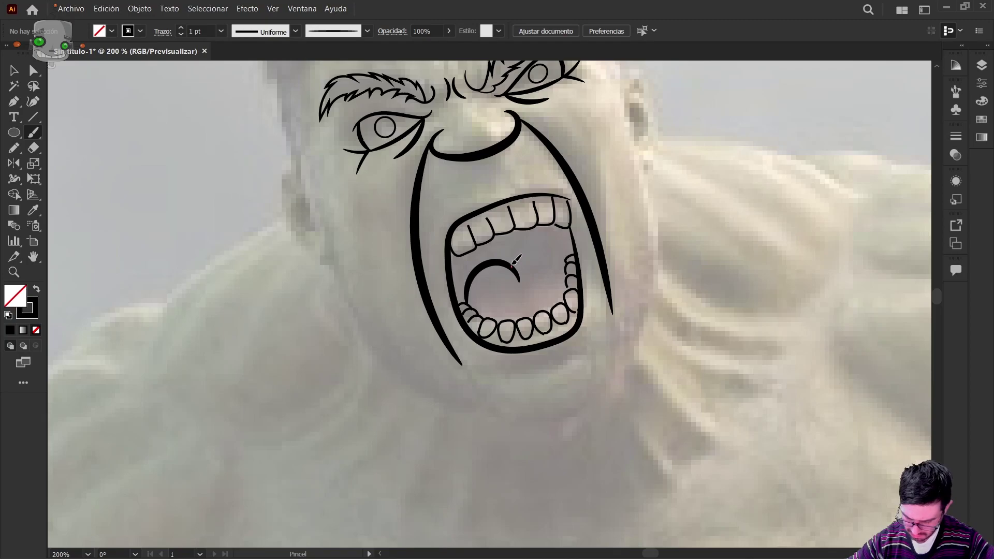
pyautogui.moveTo(568, 257); pyautogui.dragTo(568, 259)
pyautogui.press('v')
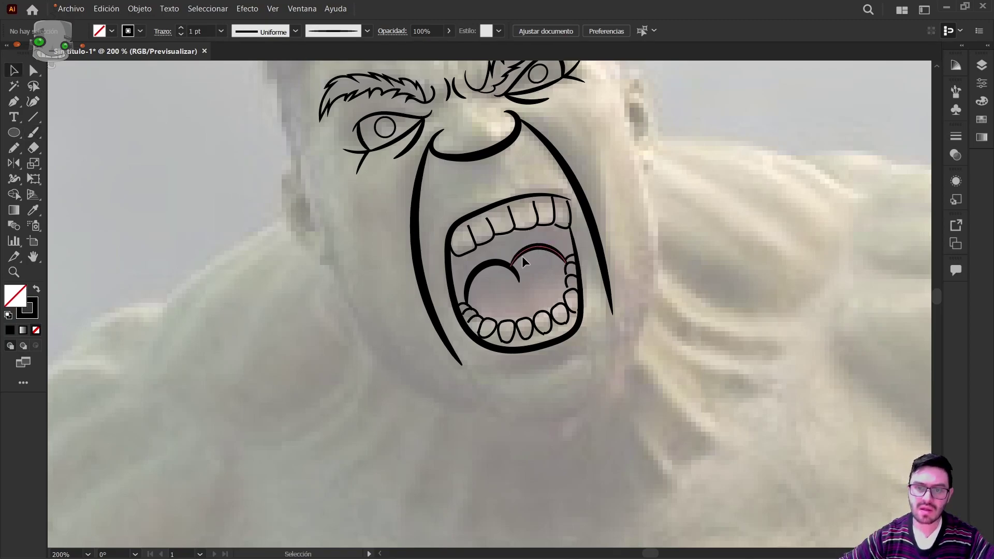
pyautogui.click(518, 272)
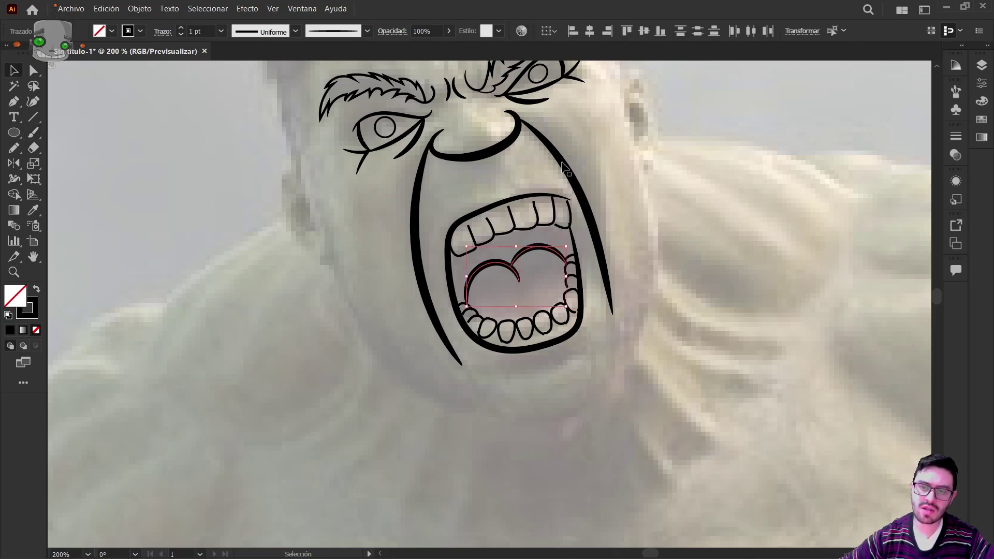
pyautogui.click(182, 35)
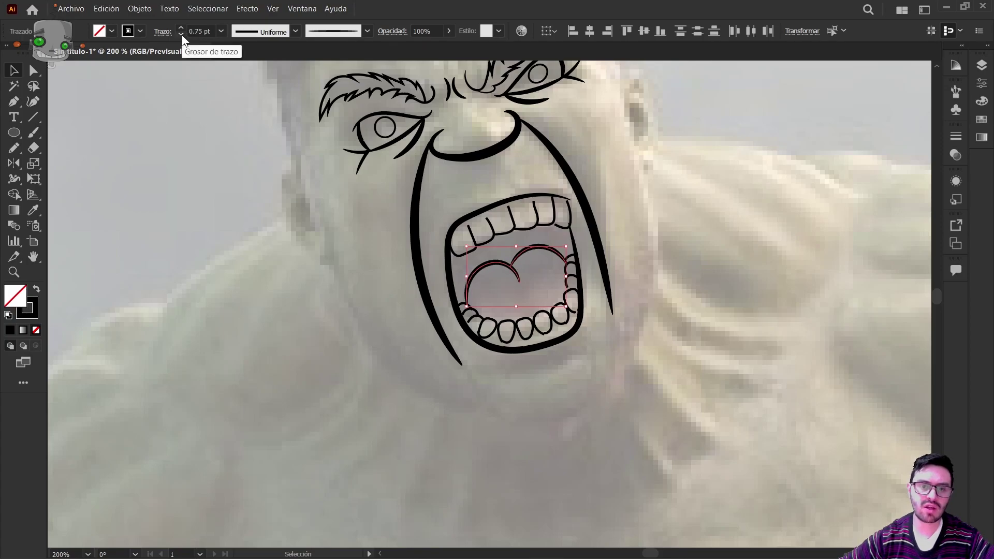
pyautogui.click(330, 208)
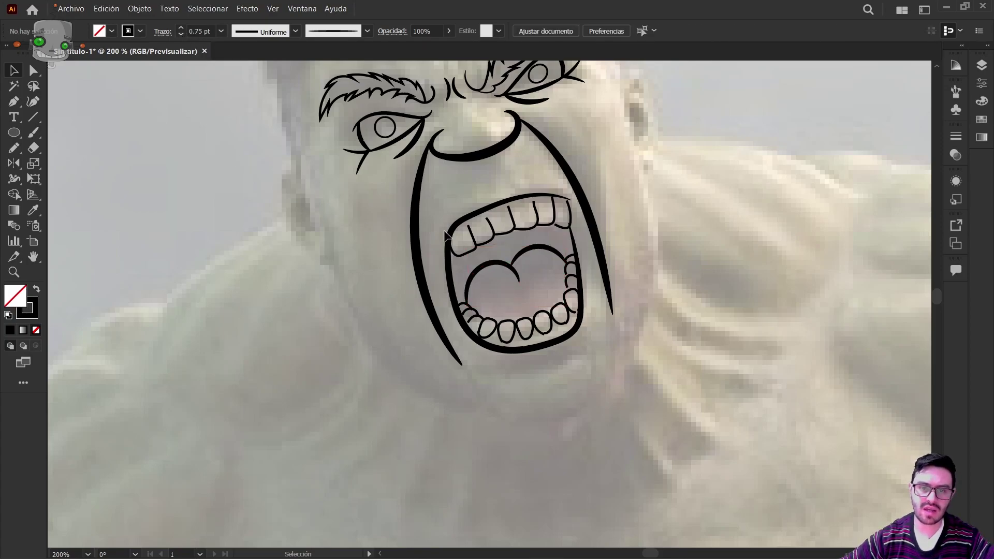
# Paint the crease below the mouth and the hair's jagged outline along the forehead, temples and top of the head
pyautogui.scroll(-1, 599, 229)
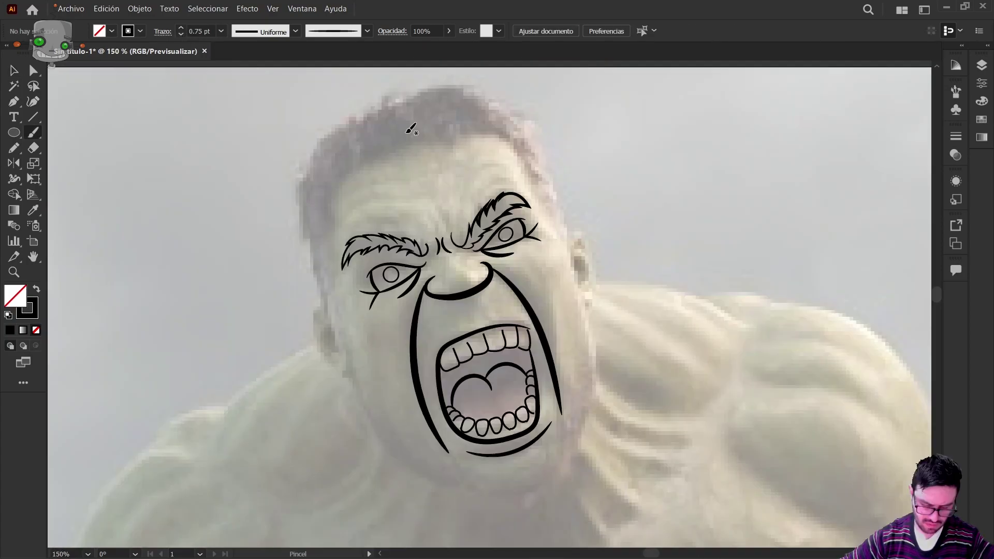
pyautogui.scroll(3, 433, 206)
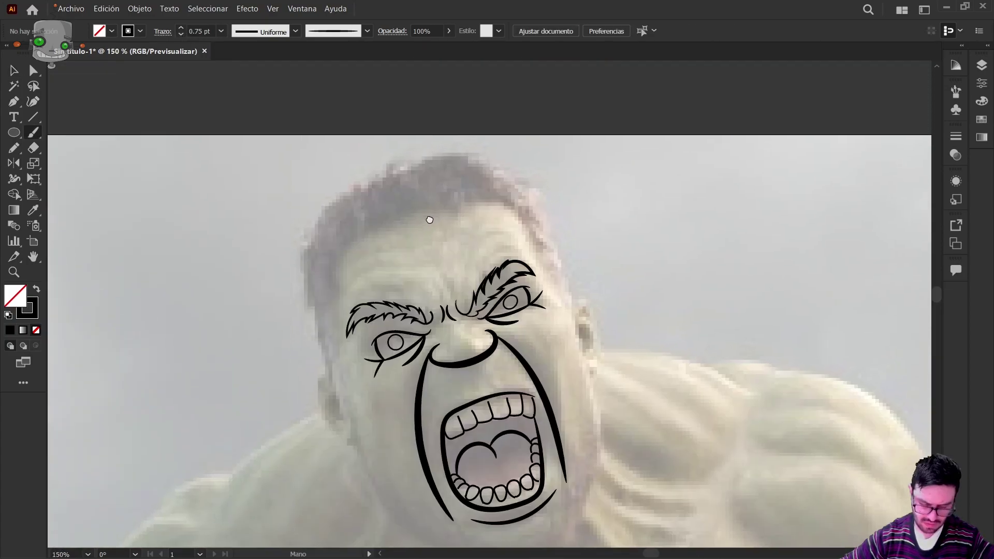
pyautogui.moveTo(320, 273); pyautogui.dragTo(321, 328)
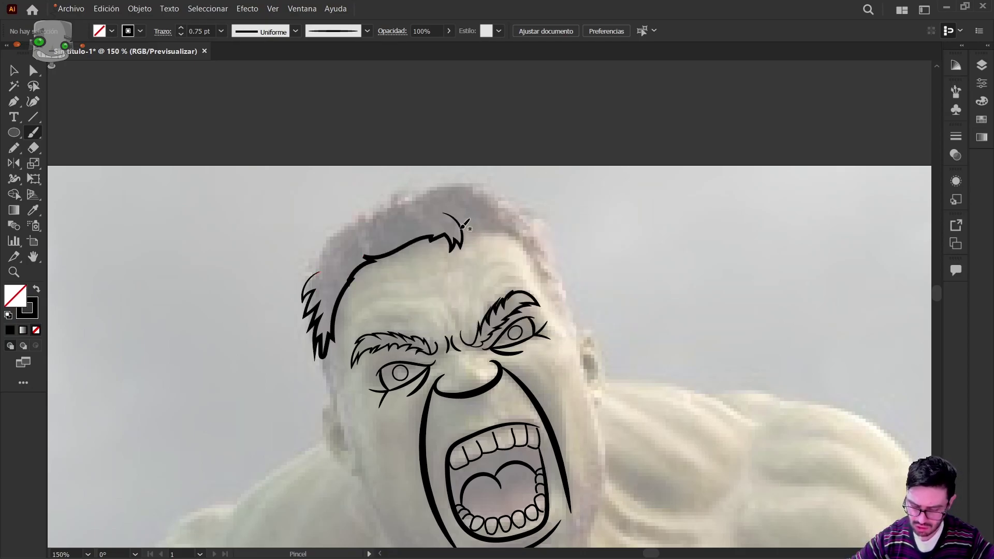
pyautogui.moveTo(313, 275)
pyautogui.mouseDown()
pyautogui.moveTo(320, 246)
pyautogui.moveTo(358, 230)
pyautogui.moveTo(364, 208)
pyautogui.moveTo(422, 185)
pyautogui.moveTo(486, 186)
pyautogui.moveTo(541, 233)
pyautogui.moveTo(537, 252)
pyautogui.moveTo(558, 279)
pyautogui.mouseUp()
pyautogui.moveTo(499, 233); pyautogui.dragTo(557, 278)
# Paint curved forehead wrinkles above both eyebrows
pyautogui.scroll(-6, 595, 195)
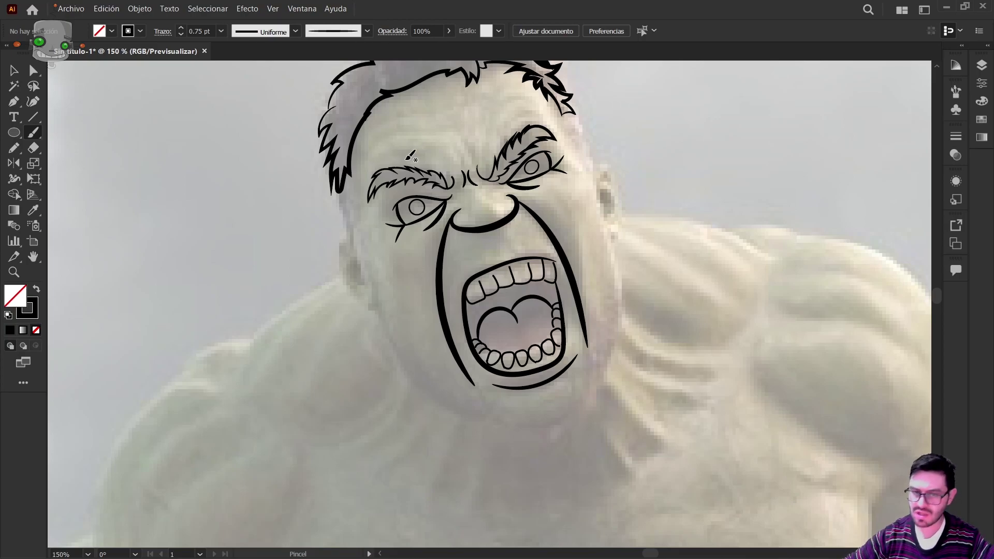
pyautogui.scroll(2, 455, 110)
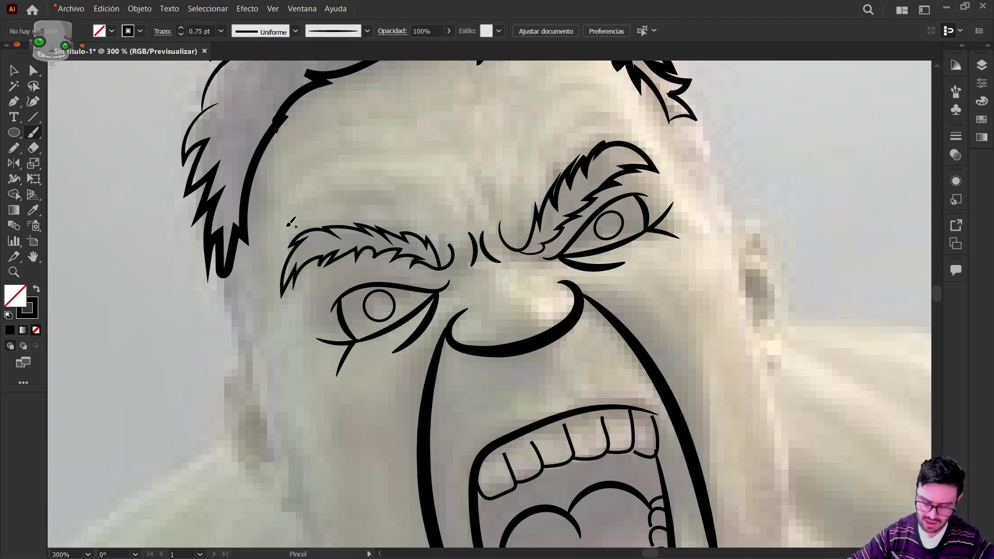
pyautogui.moveTo(275, 235)
pyautogui.mouseDown()
pyautogui.moveTo(365, 179)
pyautogui.moveTo(441, 209)
pyautogui.mouseUp()
pyautogui.moveTo(297, 157)
pyautogui.mouseDown()
pyautogui.moveTo(327, 133)
pyautogui.moveTo(466, 175)
pyautogui.moveTo(605, 86)
pyautogui.mouseUp()
pyautogui.moveTo(505, 197); pyautogui.dragTo(627, 114)
# Select the forehead wrinkles and thin their stroke to 0.25 pt
pyautogui.press('v')
pyautogui.moveTo(472, 181); pyautogui.dragTo(526, 191)
pyautogui.click(181, 34)
pyautogui.click(181, 35)
pyautogui.click(588, 190)
pyautogui.scroll(-3, 588, 190)
pyautogui.moveTo(668, 219); pyautogui.dragTo(623, 159)
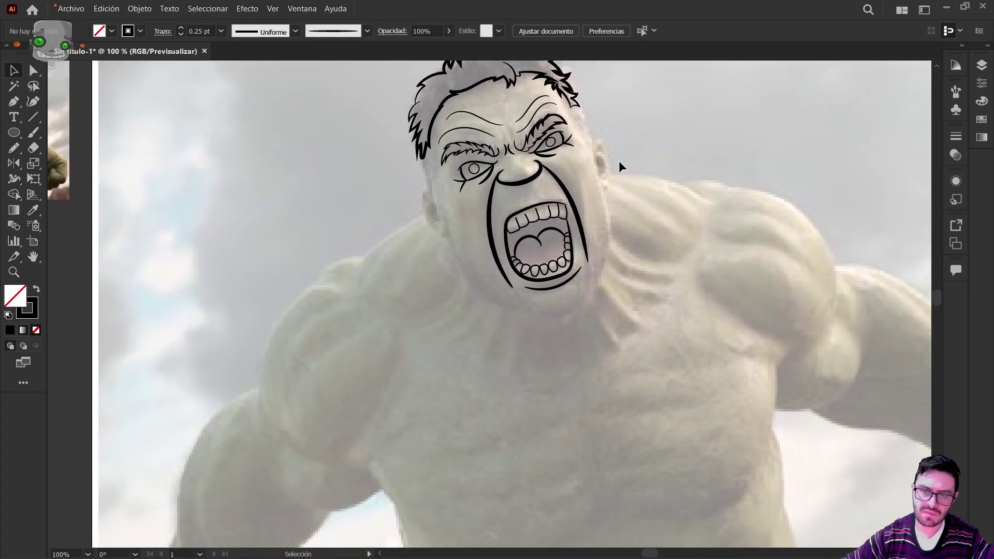
# Set the left-hand eye's outline stroke to 0.75 pt and return to the Paintbrush
pyautogui.click(485, 165)
pyautogui.click(181, 27)
pyautogui.click(462, 201)
pyautogui.press('b')
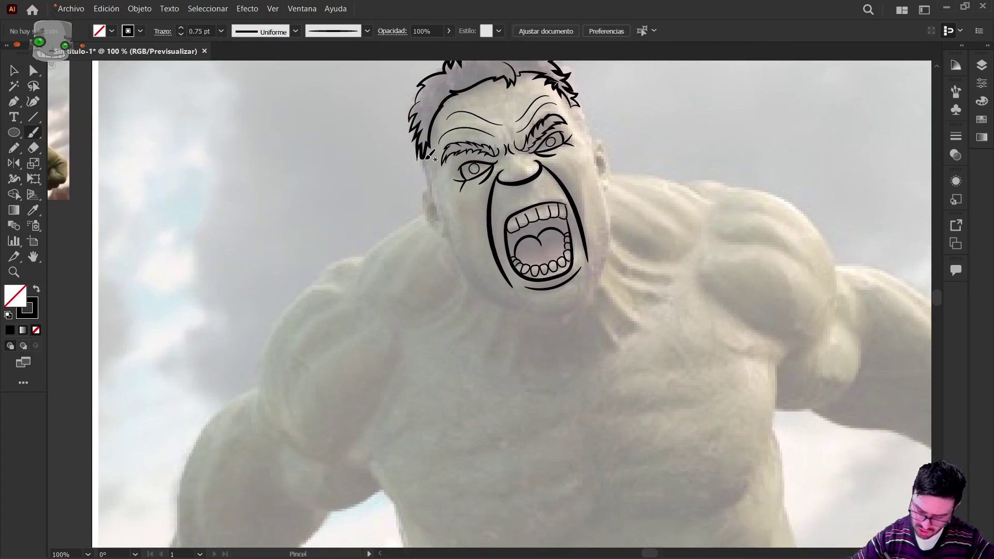
# Paint the face's outer contour from both temples around the chin and set its stroke to 1 pt
pyautogui.moveTo(441, 203); pyautogui.dragTo(470, 273)
pyautogui.moveTo(517, 307)
pyautogui.mouseDown()
pyautogui.moveTo(612, 224)
pyautogui.moveTo(573, 104)
pyautogui.mouseUp()
pyautogui.press('v')
pyautogui.click(180, 28)
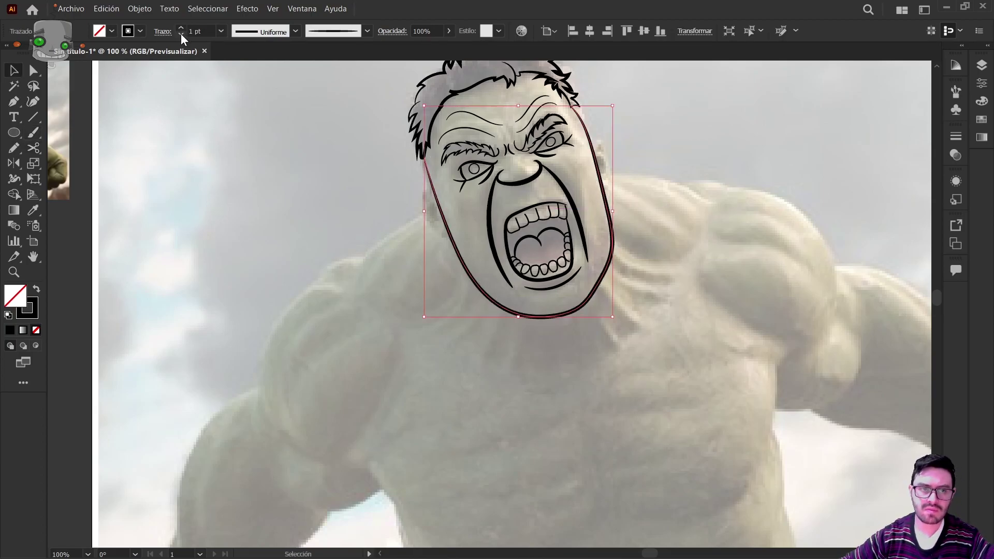
pyautogui.click(509, 190)
# Paint both ears beside the face contour, with short fold lines inside each ear
pyautogui.press('b')
pyautogui.scroll(2, 450, 220)
pyautogui.moveTo(413, 156); pyautogui.dragTo(447, 255)
pyautogui.moveTo(404, 181); pyautogui.dragTo(434, 220)
pyautogui.moveTo(425, 203); pyautogui.dragTo(404, 210)
pyautogui.moveTo(732, 74)
pyautogui.mouseDown()
pyautogui.moveTo(617, 131)
pyautogui.moveTo(641, 214)
pyautogui.mouseUp()
pyautogui.moveTo(636, 140); pyautogui.dragTo(625, 165)
pyautogui.moveTo(629, 158)
pyautogui.mouseDown()
pyautogui.moveTo(652, 199)
pyautogui.moveTo(637, 193)
pyautogui.mouseUp()
pyautogui.hotkey('ctrl', 'z')
# Lasso the face contour and both ears and set their stroke to 0.75 pt
pyautogui.press('v')
pyautogui.moveTo(655, 85); pyautogui.dragTo(693, 148)
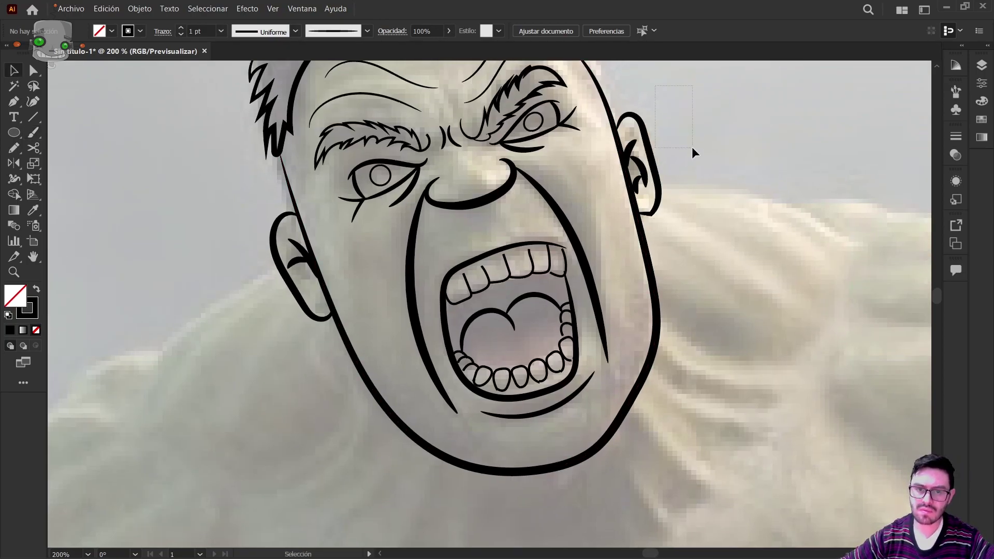
pyautogui.hotkey('ctrl', '-')
pyautogui.scroll(1, 543, 274)
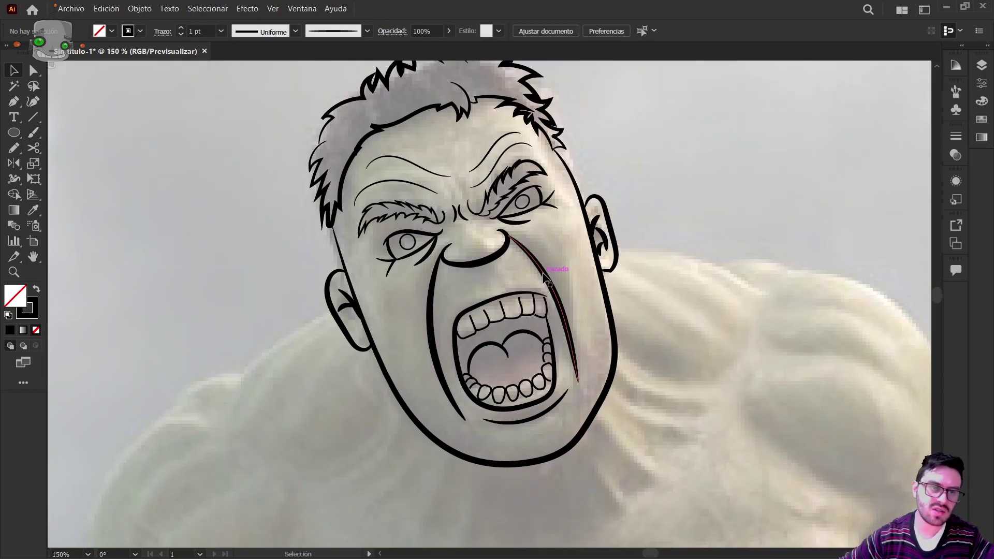
pyautogui.click(28, 85)
pyautogui.press('l')
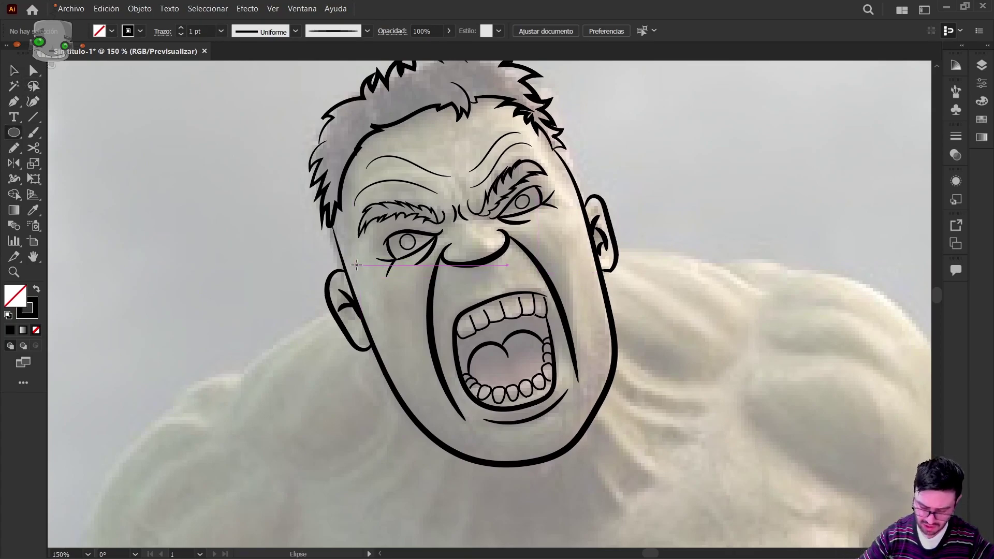
pyautogui.click(34, 85)
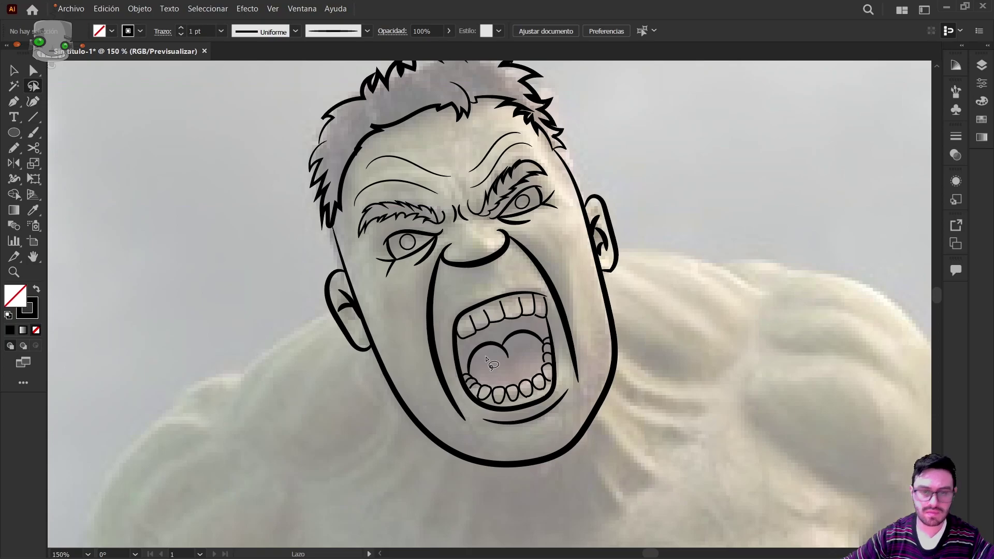
pyautogui.moveTo(355, 266)
pyautogui.mouseDown()
pyautogui.moveTo(347, 374)
pyautogui.moveTo(450, 482)
pyautogui.moveTo(648, 427)
pyautogui.moveTo(642, 220)
pyautogui.moveTo(574, 219)
pyautogui.moveTo(598, 349)
pyautogui.moveTo(582, 422)
pyautogui.moveTo(515, 457)
pyautogui.moveTo(430, 401)
pyautogui.moveTo(343, 243)
pyautogui.mouseUp()
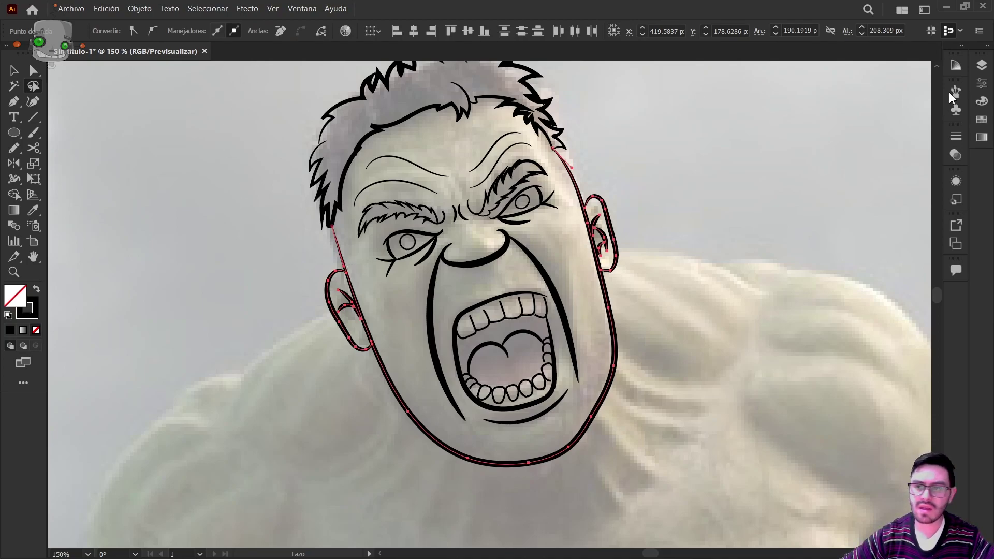
pyautogui.click(983, 85)
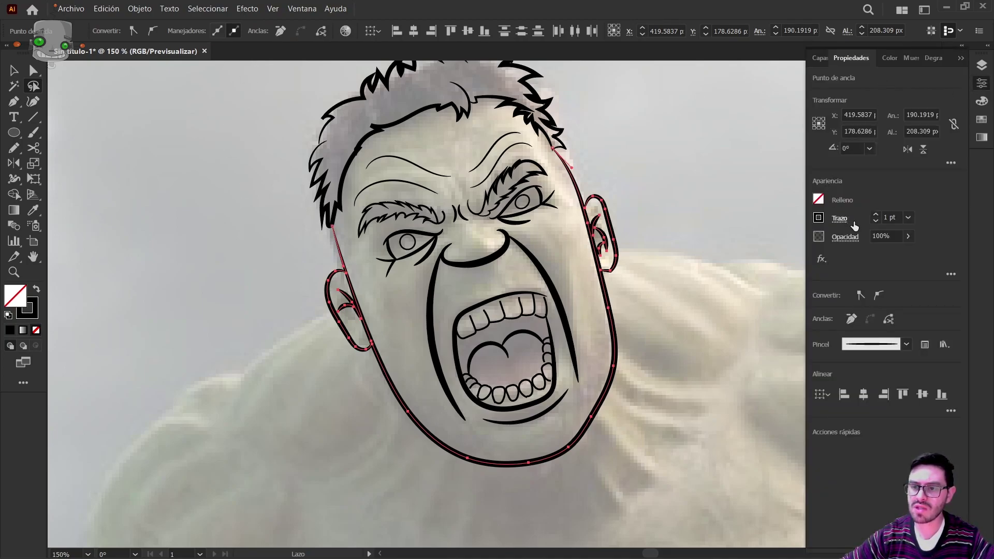
pyautogui.click(875, 220)
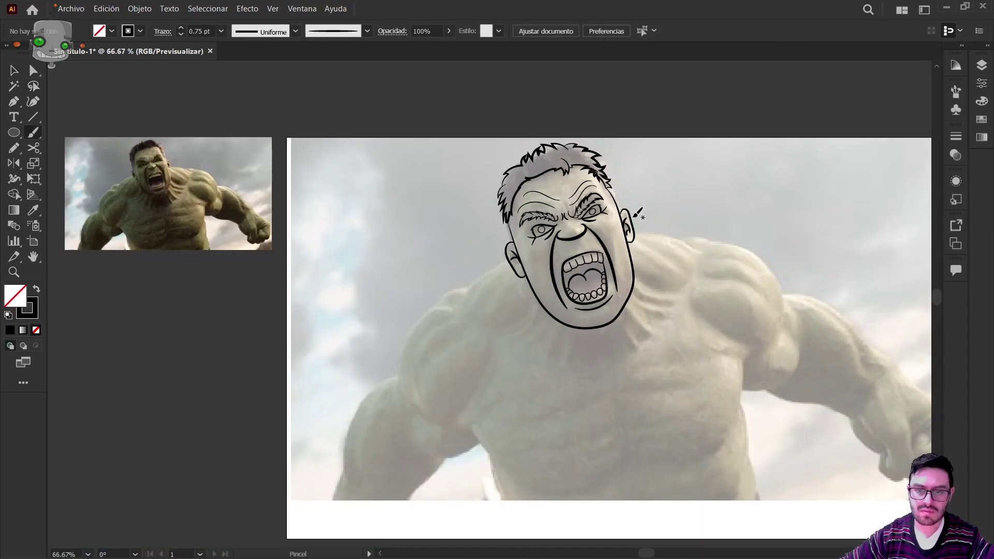
# Paint tapered cheek wrinkles beside the nose folds and along both sides of the mouth
pyautogui.scroll(5, 639, 200)
pyautogui.moveTo(679, 368); pyautogui.dragTo(656, 306)
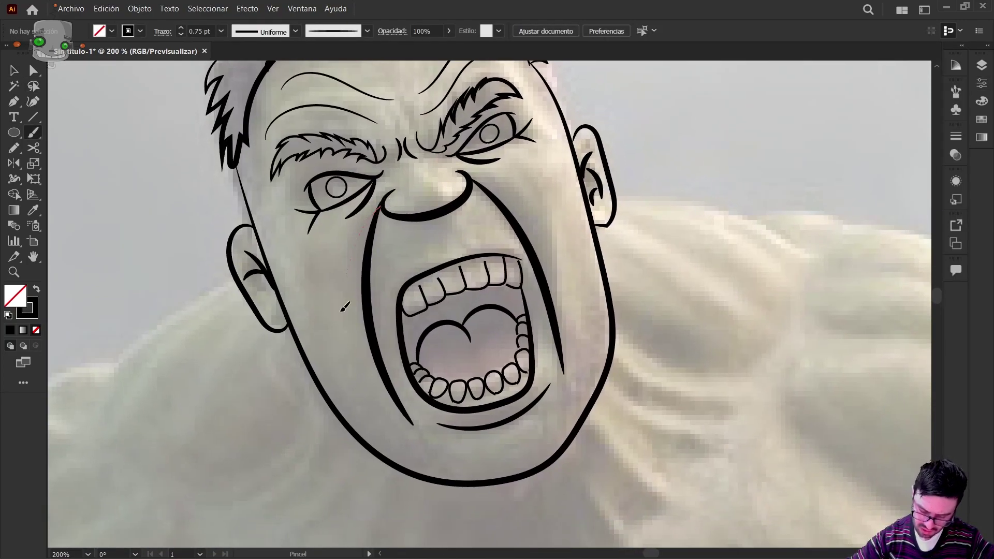
pyautogui.moveTo(347, 282); pyautogui.dragTo(345, 278)
pyautogui.moveTo(483, 176); pyautogui.dragTo(543, 244)
pyautogui.moveTo(331, 305); pyautogui.dragTo(391, 419)
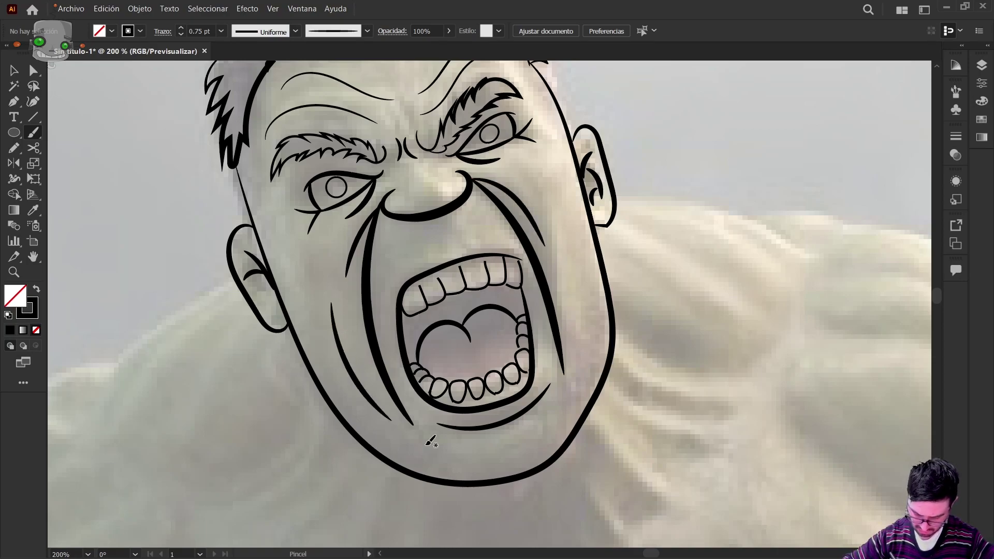
pyautogui.moveTo(561, 260); pyautogui.dragTo(575, 376)
pyautogui.moveTo(585, 242); pyautogui.dragTo(586, 382)
pyautogui.moveTo(317, 345); pyautogui.dragTo(409, 437)
pyautogui.scroll(-2, 503, 456)
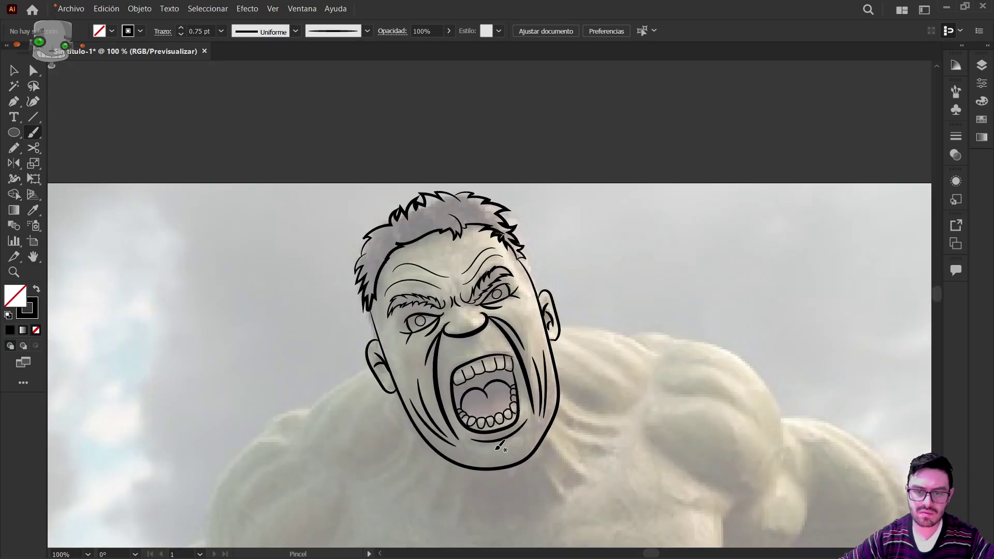
# Select the six new cheek wrinkles and set their stroke to 0.5 pt
pyautogui.scroll(3, 496, 451)
pyautogui.press('v')
pyautogui.click(563, 121)
pyautogui.keyDown('shift'); pyautogui.click(317, 122); pyautogui.keyUp('shift')
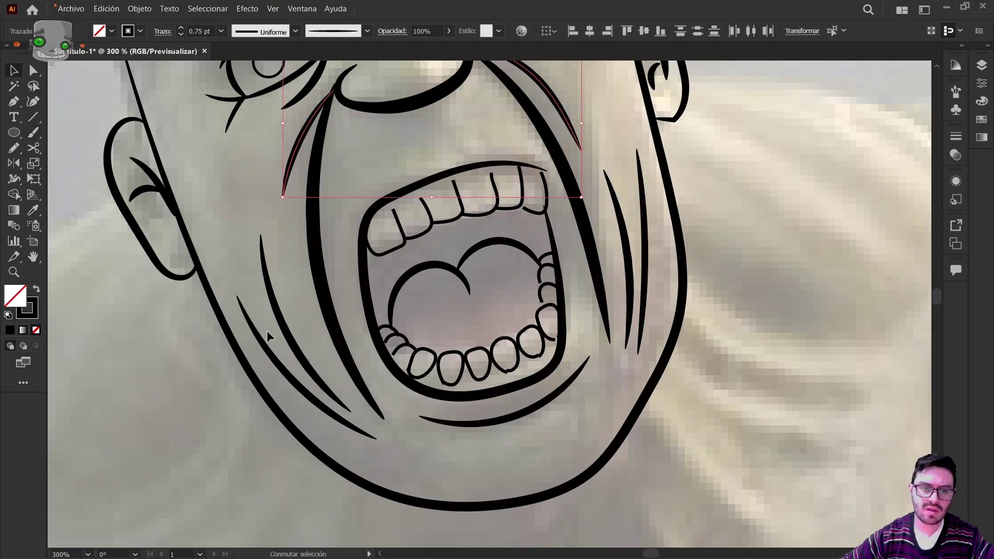
pyautogui.keyDown('shift'); pyautogui.click(270, 356); pyautogui.keyUp('shift')
pyautogui.keyDown('shift'); pyautogui.click(279, 357); pyautogui.keyUp('shift')
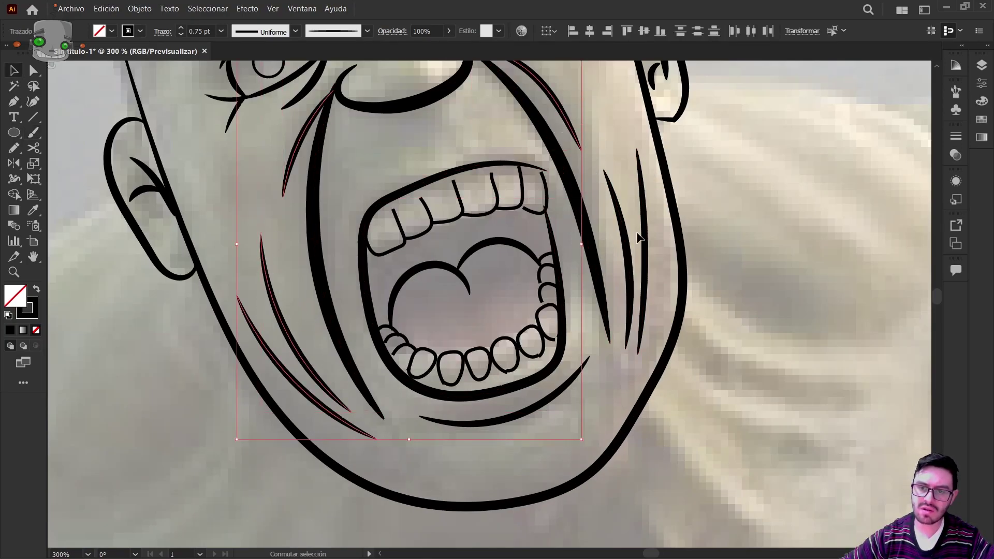
pyautogui.keyDown('shift'); pyautogui.click(621, 251); pyautogui.keyUp('shift')
pyautogui.keyDown('shift'); pyautogui.click(647, 221); pyautogui.keyUp('shift')
pyautogui.click(181, 34)
pyautogui.click(241, 161)
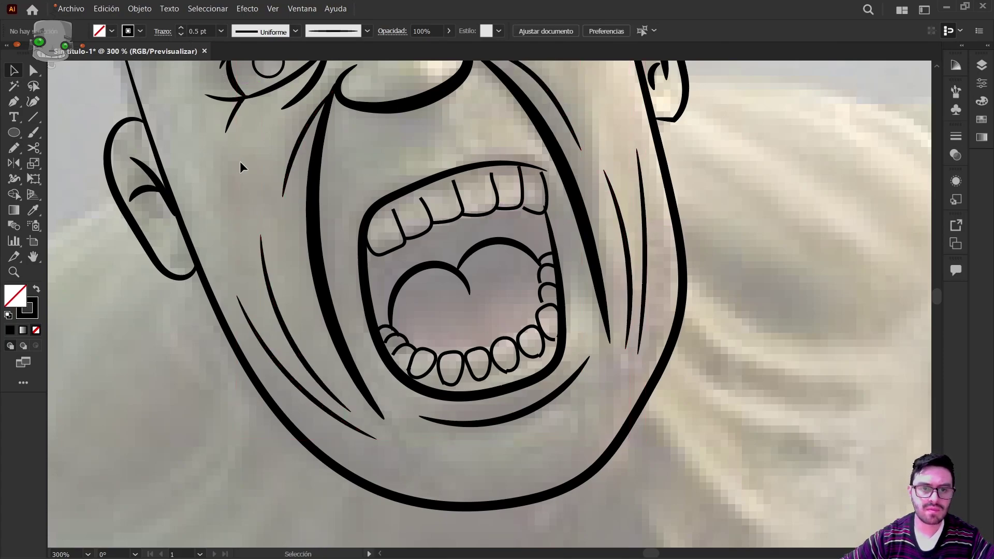
# Paint the neck edge below the left-hand ear and the tendon and trapezius lines beside the right-hand jaw
pyautogui.hotkey('ctrl', '-')
pyautogui.hotkey('ctrl', '-')
pyautogui.hotkey('ctrl', '-')
pyautogui.hotkey('ctrl', '-')
pyautogui.press('b')
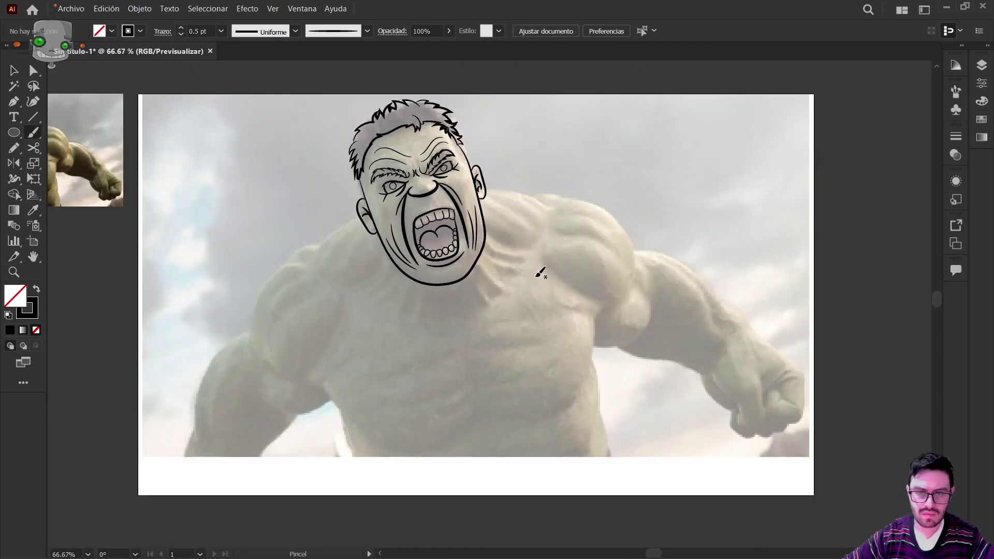
pyautogui.scroll(-2, 523, 253)
pyautogui.scroll(1, 399, 241)
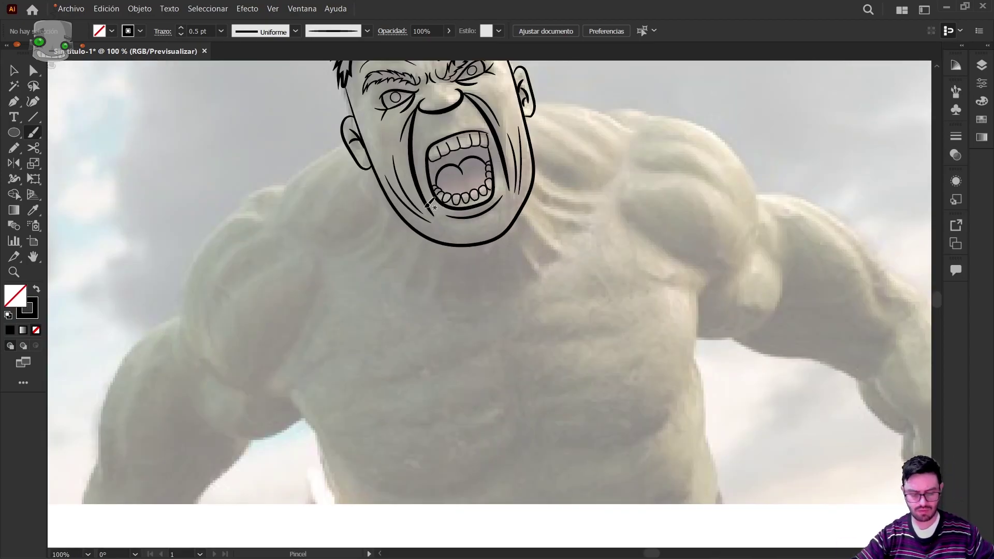
pyautogui.moveTo(382, 187); pyautogui.dragTo(349, 247)
pyautogui.keyDown('ctrl'); pyautogui.click(274, 207); pyautogui.keyUp('ctrl')
pyautogui.moveTo(515, 225)
pyautogui.mouseDown()
pyautogui.moveTo(555, 273)
pyautogui.moveTo(585, 244)
pyautogui.mouseUp()
pyautogui.moveTo(533, 197); pyautogui.dragTo(588, 225)
pyautogui.hotkey('ctrl', 'z')
pyautogui.hotkey('ctrl', 'z')
pyautogui.moveTo(537, 177); pyautogui.dragTo(594, 208)
pyautogui.moveTo(537, 171); pyautogui.dragTo(596, 185)
pyautogui.moveTo(546, 127); pyautogui.dragTo(618, 173)
pyautogui.moveTo(535, 102); pyautogui.dragTo(646, 146)
# Paint the trapezius and tendon lines on the left-hand side of the neck and under the chin
pyautogui.moveTo(344, 145); pyautogui.dragTo(275, 209)
pyautogui.moveTo(333, 176); pyautogui.dragTo(302, 224)
pyautogui.moveTo(355, 184); pyautogui.dragTo(336, 233)
pyautogui.moveTo(402, 236); pyautogui.dragTo(375, 267)
pyautogui.moveTo(422, 250)
pyautogui.mouseDown()
pyautogui.moveTo(414, 274)
pyautogui.moveTo(441, 287)
pyautogui.mouseUp()
# Outline the left-hand shoulder muscle with 0.75 pt strokes, including its lower curve and inner edge
pyautogui.scroll(2, 255, 311)
pyautogui.moveTo(221, 342)
pyautogui.mouseDown()
pyautogui.moveTo(224, 275)
pyautogui.moveTo(299, 160)
pyautogui.moveTo(343, 156)
pyautogui.moveTo(384, 105)
pyautogui.mouseUp()
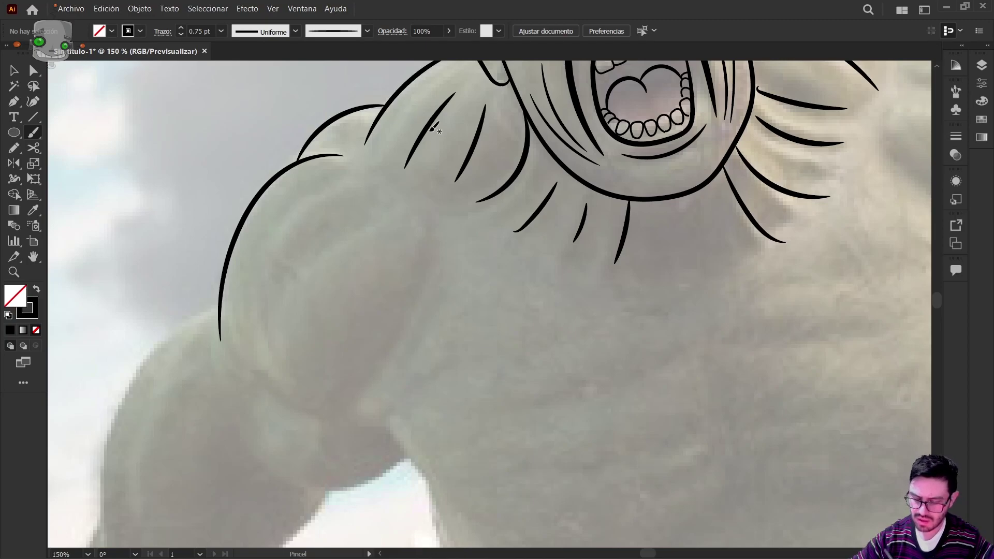
pyautogui.moveTo(409, 198)
pyautogui.mouseDown()
pyautogui.moveTo(472, 105)
pyautogui.moveTo(486, 55)
pyautogui.mouseUp()
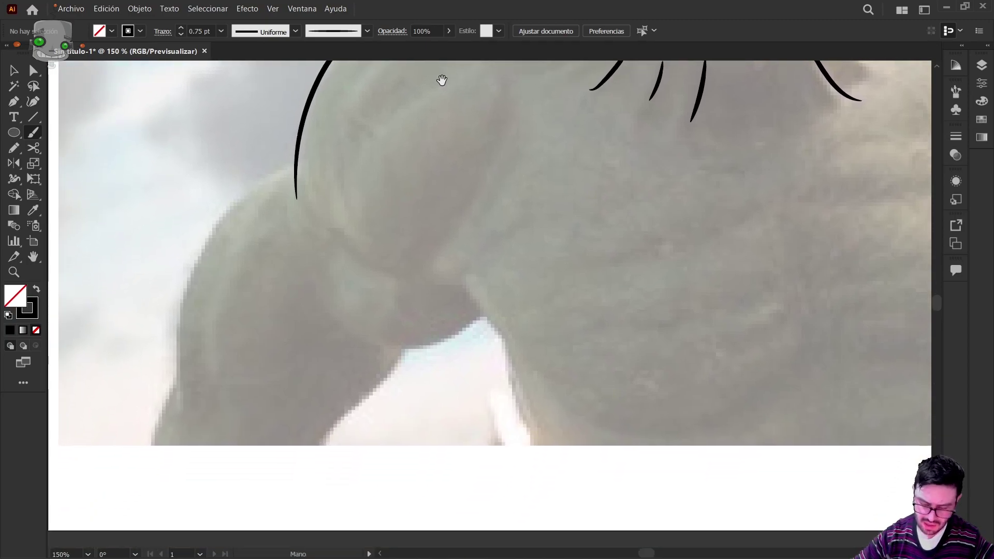
pyautogui.moveTo(312, 218)
pyautogui.mouseDown()
pyautogui.moveTo(378, 248)
pyautogui.moveTo(524, 181)
pyautogui.mouseUp()
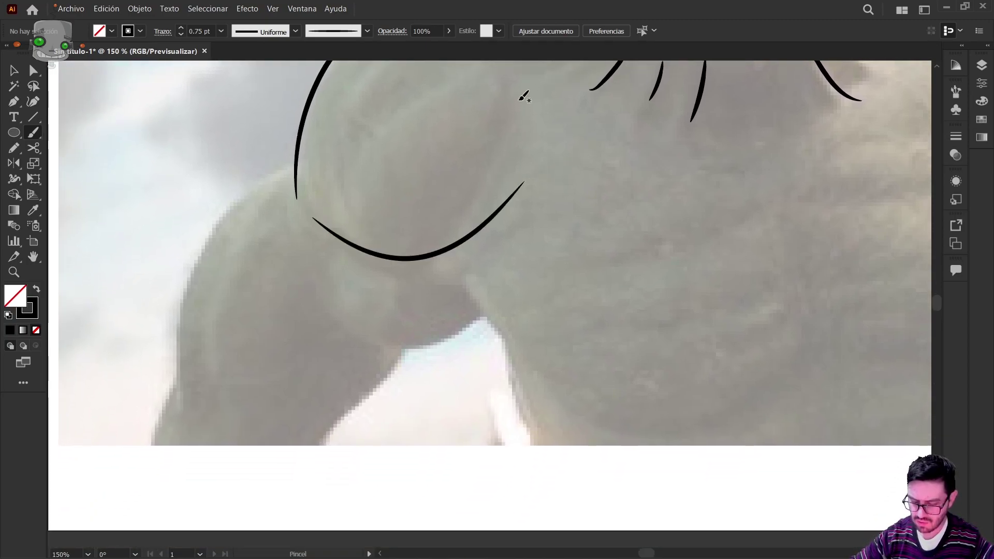
pyautogui.moveTo(517, 96); pyautogui.dragTo(475, 220)
# Outline the left-hand arm below the shoulder and the adjoining side of the torso
pyautogui.moveTo(569, 216); pyautogui.dragTo(649, 114)
pyautogui.moveTo(465, 141); pyautogui.dragTo(465, 168)
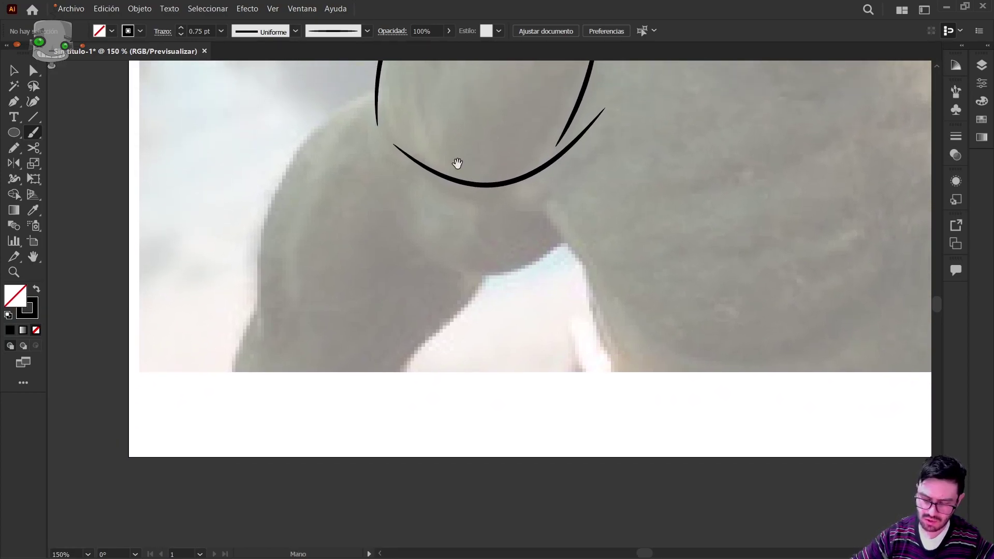
pyautogui.moveTo(357, 103)
pyautogui.mouseDown()
pyautogui.moveTo(266, 215)
pyautogui.moveTo(264, 337)
pyautogui.moveTo(232, 410)
pyautogui.mouseUp()
pyautogui.moveTo(389, 401); pyautogui.dragTo(559, 240)
pyautogui.moveTo(533, 198); pyautogui.dragTo(626, 392)
# Paint the lower contours of both pectorals and add the two nipples
pyautogui.moveTo(883, 263)
pyautogui.mouseDown()
pyautogui.moveTo(483, 397)
pyautogui.moveTo(475, 369)
pyautogui.mouseUp()
pyautogui.moveTo(438, 190); pyautogui.dragTo(244, 423)
pyautogui.moveTo(486, 404); pyautogui.dragTo(706, 338)
pyautogui.moveTo(310, 417); pyautogui.dragTo(322, 427)
pyautogui.moveTo(604, 386); pyautogui.dragTo(616, 382)
pyautogui.moveTo(604, 392); pyautogui.dragTo(622, 386)
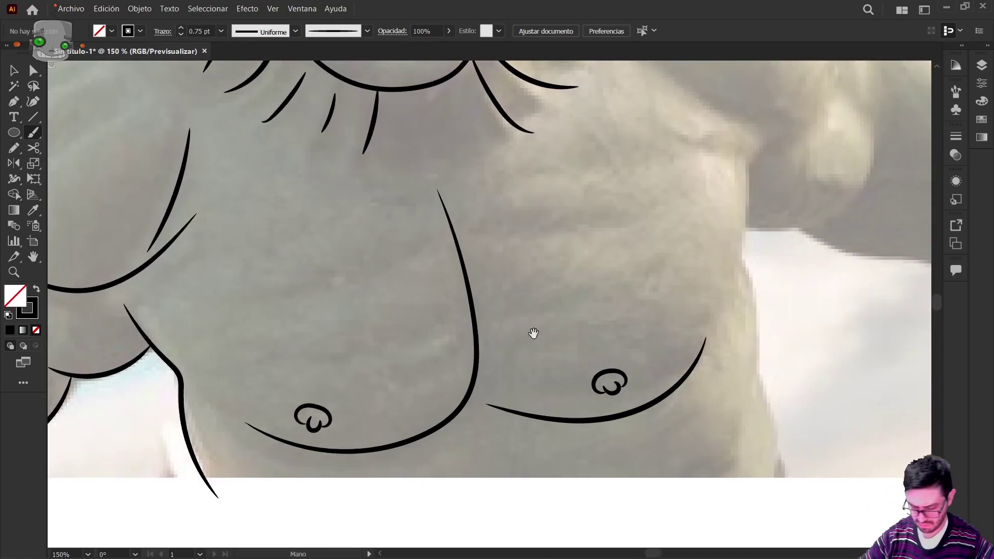
pyautogui.moveTo(550, 350); pyautogui.dragTo(547, 340)
# Paint short creases branching from the center line of the chest and add both collarbone lines
pyautogui.moveTo(446, 178); pyautogui.dragTo(456, 238)
pyautogui.moveTo(474, 360); pyautogui.dragTo(489, 384)
pyautogui.moveTo(423, 229); pyautogui.dragTo(459, 255)
pyautogui.moveTo(470, 307); pyautogui.dragTo(446, 328)
pyautogui.moveTo(460, 252); pyautogui.dragTo(487, 230)
pyautogui.moveTo(471, 306); pyautogui.dragTo(501, 284)
pyautogui.moveTo(228, 189); pyautogui.dragTo(344, 233)
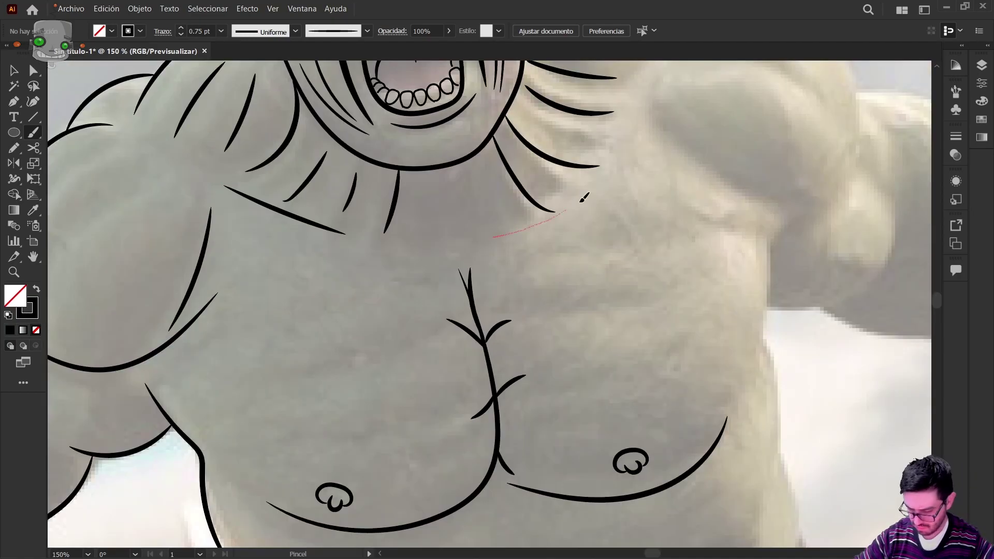
pyautogui.moveTo(492, 237); pyautogui.dragTo(627, 167)
# Paint the right-hand shoulder muscles and the right-hand side of the chest and torso
pyautogui.moveTo(322, 274); pyautogui.dragTo(317, 387)
pyautogui.moveTo(413, 257); pyautogui.dragTo(537, 322)
pyautogui.moveTo(443, 180); pyautogui.dragTo(586, 215)
pyautogui.moveTo(381, 93)
pyautogui.mouseDown()
pyautogui.moveTo(485, 118)
pyautogui.moveTo(643, 264)
pyautogui.mouseUp()
pyautogui.moveTo(430, 207); pyautogui.dragTo(417, 360)
pyautogui.moveTo(436, 266); pyautogui.dragTo(561, 184)
pyautogui.moveTo(521, 132); pyautogui.dragTo(562, 166)
# Outline the right-hand upper arm and forearm down to the wrist, with inner muscle lines
pyautogui.moveTo(635, 273); pyautogui.dragTo(540, 324)
pyautogui.moveTo(452, 101); pyautogui.dragTo(642, 267)
pyautogui.moveTo(508, 214); pyautogui.dragTo(601, 266)
pyautogui.moveTo(398, 320); pyautogui.dragTo(595, 370)
pyautogui.moveTo(607, 294); pyautogui.dragTo(614, 322)
# Paint the clenched fist's thumb with its nail and creases, plus the curled fingers
pyautogui.moveTo(482, 238); pyautogui.dragTo(530, 184)
pyautogui.moveTo(512, 234); pyautogui.dragTo(534, 227)
pyautogui.moveTo(516, 243); pyautogui.dragTo(537, 234)
pyautogui.moveTo(512, 272); pyautogui.dragTo(510, 271)
pyautogui.moveTo(411, 188)
pyautogui.mouseDown()
pyautogui.moveTo(470, 266)
pyautogui.moveTo(535, 326)
pyautogui.mouseUp()
pyautogui.moveTo(531, 313)
pyautogui.mouseDown()
pyautogui.moveTo(573, 318)
pyautogui.moveTo(608, 302)
pyautogui.mouseUp()
pyautogui.moveTo(557, 282)
pyautogui.mouseDown()
pyautogui.moveTo(635, 178)
pyautogui.moveTo(579, 227)
pyautogui.mouseUp()
pyautogui.moveTo(615, 198); pyautogui.dragTo(581, 222)
pyautogui.moveTo(617, 256)
pyautogui.mouseDown()
pyautogui.moveTo(555, 239)
pyautogui.moveTo(550, 247)
pyautogui.mouseUp()
# Add short crease lines across the fist's fingers and finish the hand and wrist contours
pyautogui.moveTo(557, 281); pyautogui.dragTo(574, 263)
pyautogui.moveTo(562, 279); pyautogui.dragTo(582, 264)
pyautogui.moveTo(438, 346); pyautogui.dragTo(449, 345)
pyautogui.moveTo(442, 354); pyautogui.dragTo(450, 354)
pyautogui.moveTo(449, 356); pyautogui.dragTo(424, 390)
pyautogui.moveTo(448, 209); pyautogui.dragTo(461, 257)
pyautogui.moveTo(407, 115); pyautogui.dragTo(573, 275)
pyautogui.moveTo(547, 201); pyautogui.dragTo(537, 239)
pyautogui.moveTo(610, 283); pyautogui.dragTo(619, 269)
pyautogui.moveTo(573, 216)
pyautogui.mouseDown()
pyautogui.moveTo(555, 255)
pyautogui.moveTo(581, 236)
pyautogui.mouseUp()
# Select the small crease lines on the thumb, fingers and wrist and thin their stroke to 0.5 pt
pyautogui.press('v')
pyautogui.click(496, 249)
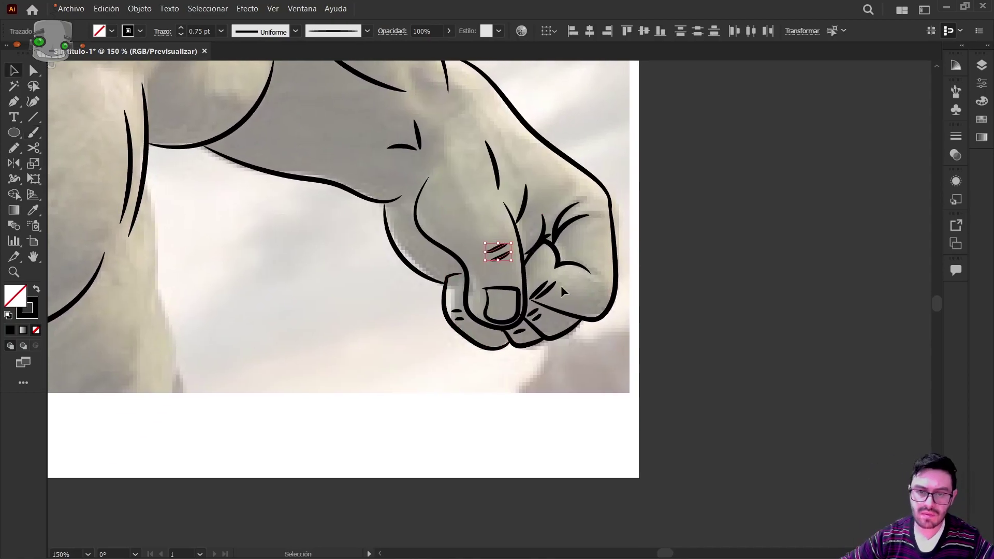
pyautogui.keyDown('shift'); pyautogui.click(501, 256); pyautogui.keyUp('shift')
pyautogui.keyDown('shift'); pyautogui.click(539, 290); pyautogui.keyUp('shift')
pyautogui.keyDown('shift'); pyautogui.click(546, 291); pyautogui.keyUp('shift')
pyautogui.keyDown('shift'); pyautogui.click(519, 332); pyautogui.keyUp('shift')
pyautogui.keyDown('shift'); pyautogui.click(459, 318); pyautogui.keyUp('shift')
pyautogui.click(401, 147)
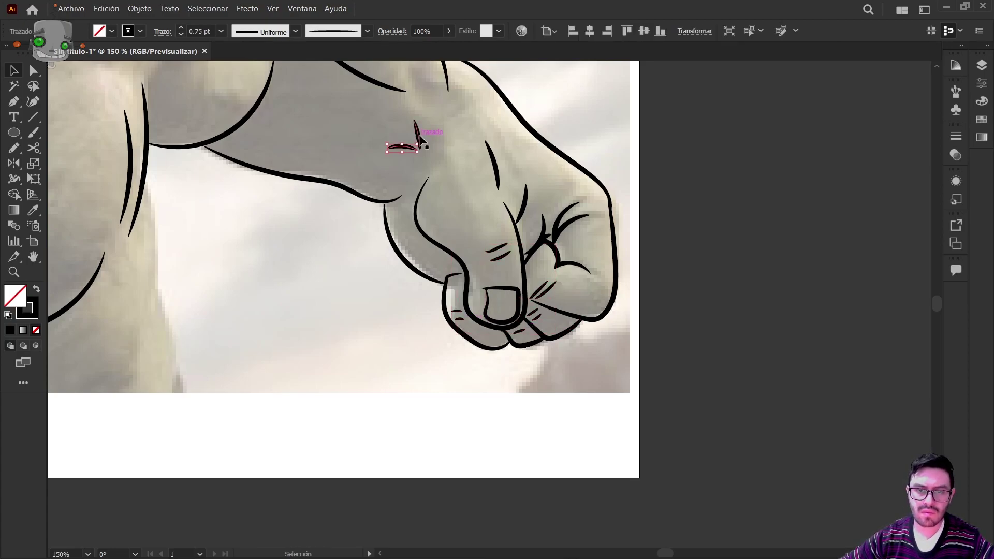
pyautogui.keyDown('shift'); pyautogui.click(418, 136); pyautogui.keyUp('shift')
pyautogui.keyDown('shift'); pyautogui.click(477, 210); pyautogui.keyUp('shift')
pyautogui.keyDown('shift'); pyautogui.click(617, 305); pyautogui.keyUp('shift')
# Paint the waist contours and the abdominal muscle lines below the chest
pyautogui.scroll(-3, 651, 266)
pyautogui.scroll(2, 540, 327)
pyautogui.press('b')
pyautogui.moveTo(514, 171)
pyautogui.mouseDown()
pyautogui.moveTo(520, 208)
pyautogui.moveTo(506, 277)
pyautogui.mouseUp()
pyautogui.moveTo(519, 237); pyautogui.dragTo(538, 328)
pyautogui.moveTo(195, 291)
pyautogui.mouseDown()
pyautogui.moveTo(199, 347)
pyautogui.moveTo(349, 279)
pyautogui.mouseUp()
pyautogui.moveTo(365, 275)
pyautogui.mouseDown()
pyautogui.moveTo(492, 319)
pyautogui.moveTo(372, 323)
pyautogui.mouseUp()
pyautogui.moveTo(343, 291); pyautogui.dragTo(355, 316)
pyautogui.moveTo(293, 301); pyautogui.dragTo(312, 321)
pyautogui.moveTo(161, 302); pyautogui.dragTo(191, 322)
pyautogui.moveTo(118, 187); pyautogui.dragTo(188, 275)
# Paint the inner muscle lines on the left-hand shoulder and arm
pyautogui.moveTo(107, 146); pyautogui.dragTo(73, 212)
pyautogui.moveTo(134, 164); pyautogui.dragTo(90, 236)
pyautogui.scroll(-1, 129, 259)
pyautogui.scroll(3, 304, 338)
pyautogui.moveTo(357, 194); pyautogui.dragTo(452, 239)
pyautogui.moveTo(367, 254)
pyautogui.mouseDown()
pyautogui.moveTo(302, 372)
pyautogui.moveTo(359, 375)
pyautogui.mouseUp()
pyautogui.moveTo(282, 391); pyautogui.dragTo(290, 401)
pyautogui.scroll(-4, 556, 336)
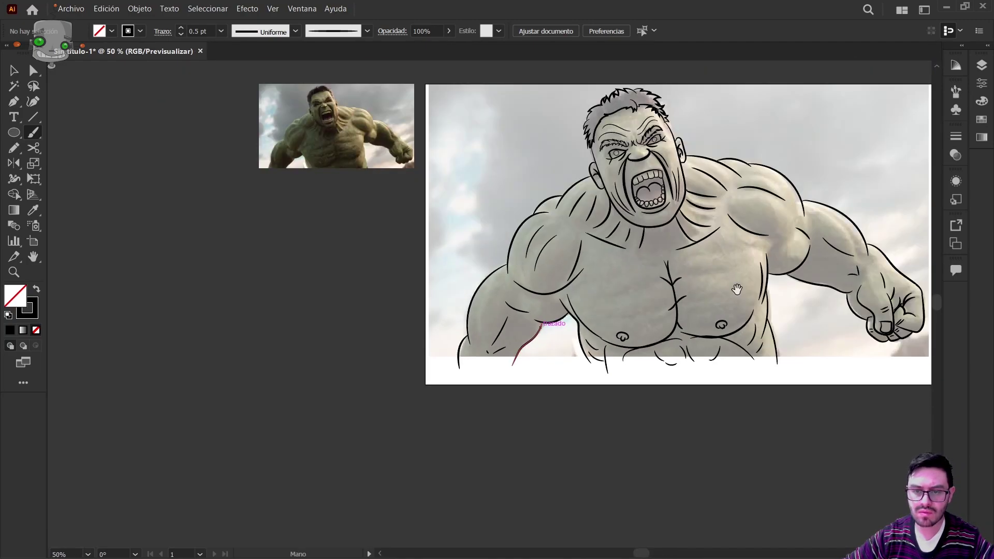
pyautogui.moveTo(729, 273)
pyautogui.mouseDown()
pyautogui.moveTo(538, 285)
pyautogui.moveTo(523, 299)
pyautogui.mouseUp()
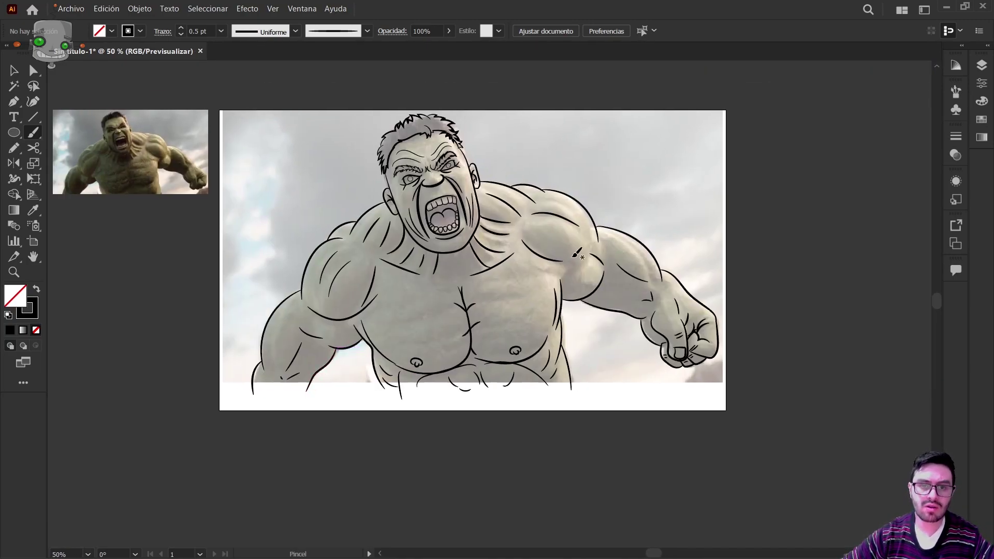
# Hide the large faded reference image inside the REF layer and lock that layer
pyautogui.click(988, 47)
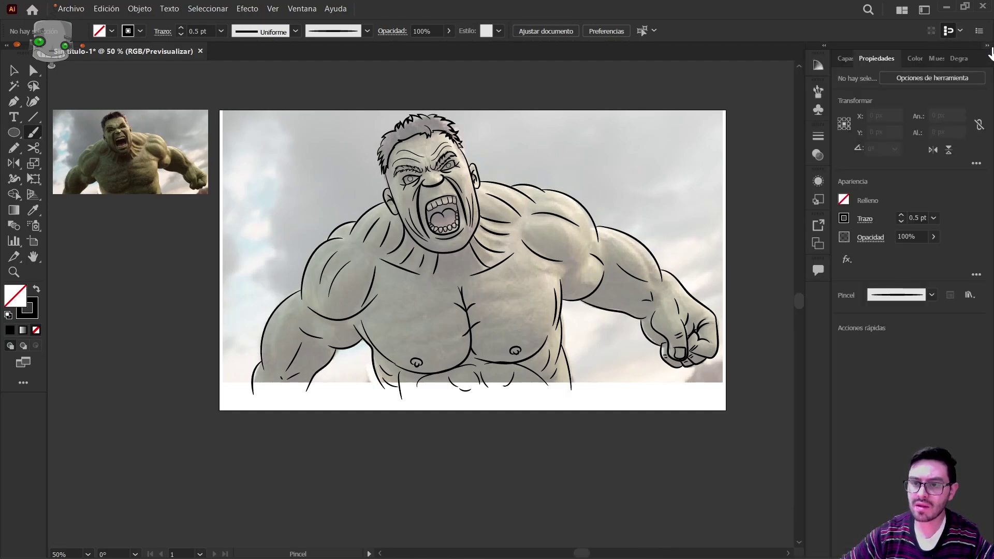
pyautogui.click(842, 58)
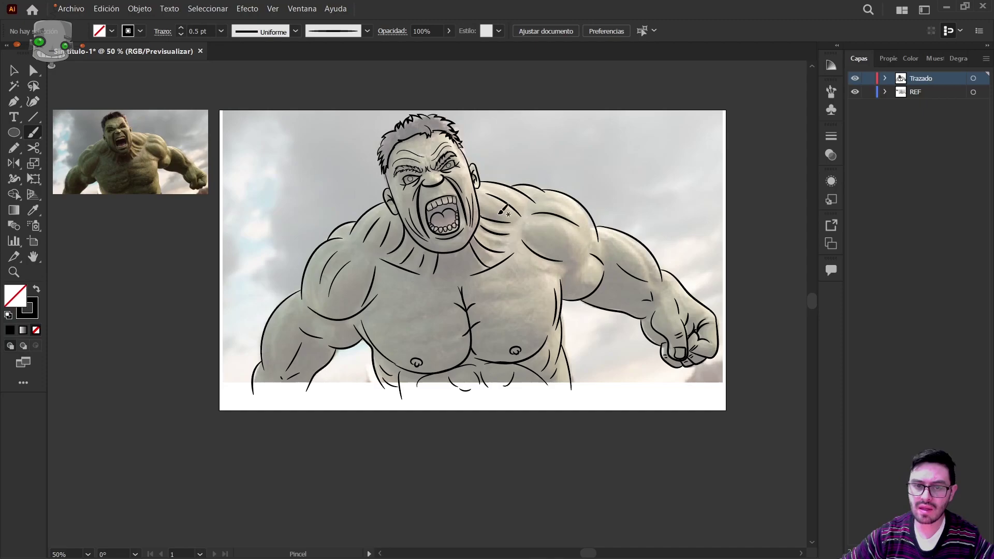
pyautogui.click(885, 91)
pyautogui.click(930, 119)
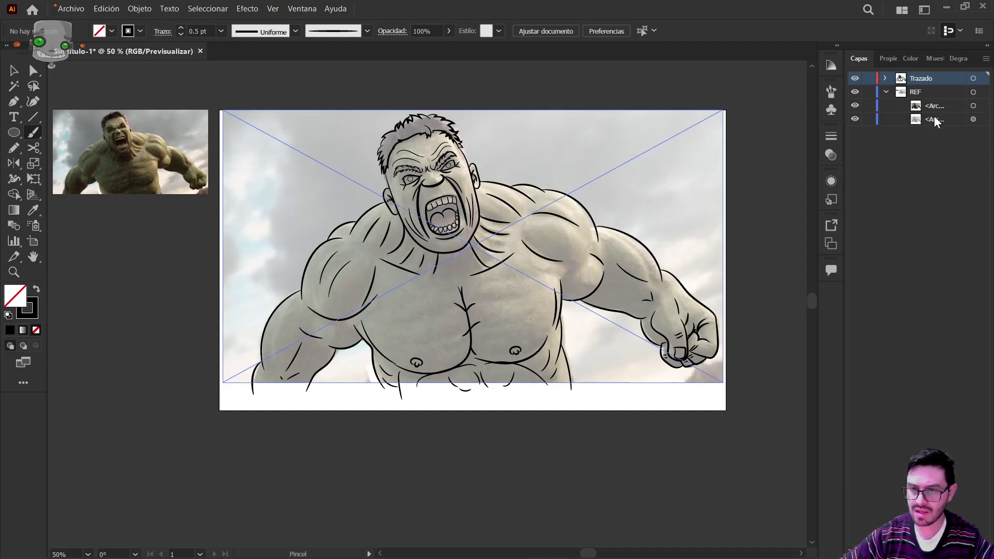
pyautogui.click(932, 121)
pyautogui.click(856, 120)
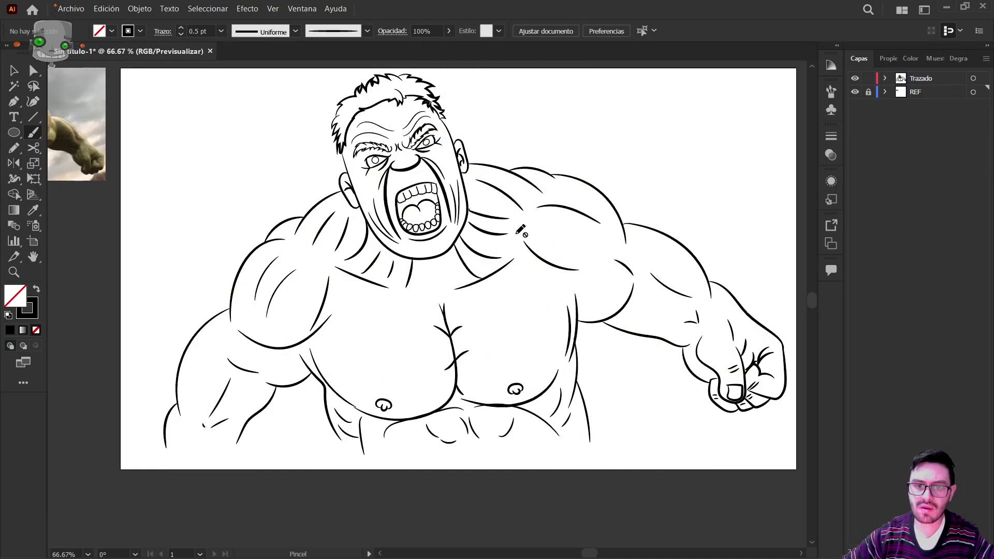
# Create a new layer above the Trazado layer and name it Detalles
pyautogui.click(925, 79)
pyautogui.click(968, 551)
pyautogui.write('Detalles')
pyautogui.press('Return')
# Paint two wavy vein lines on the underside of the right-hand upper arm and set their stroke to 0.25 pt
pyautogui.scroll(3, 729, 324)
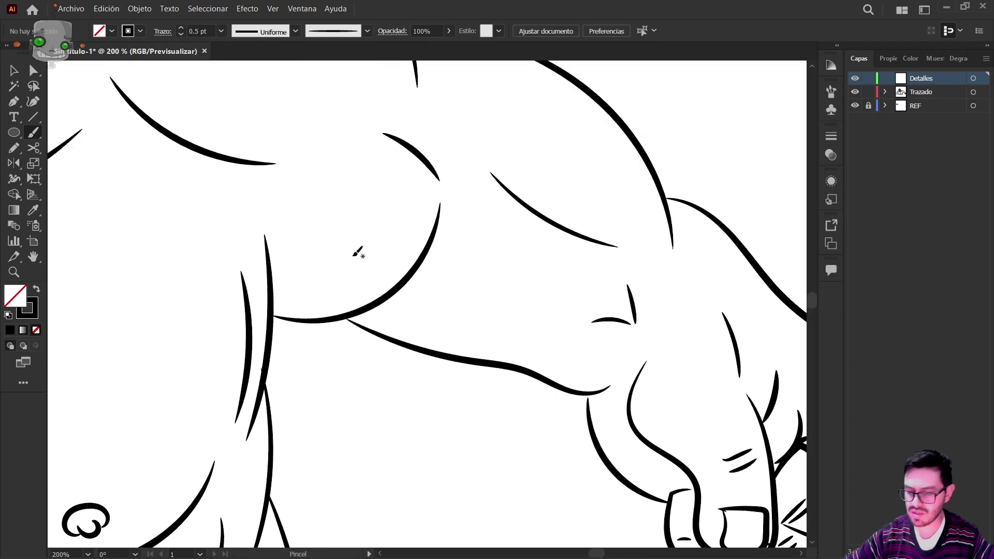
pyautogui.moveTo(282, 260)
pyautogui.mouseDown()
pyautogui.moveTo(333, 259)
pyautogui.moveTo(372, 241)
pyautogui.mouseUp()
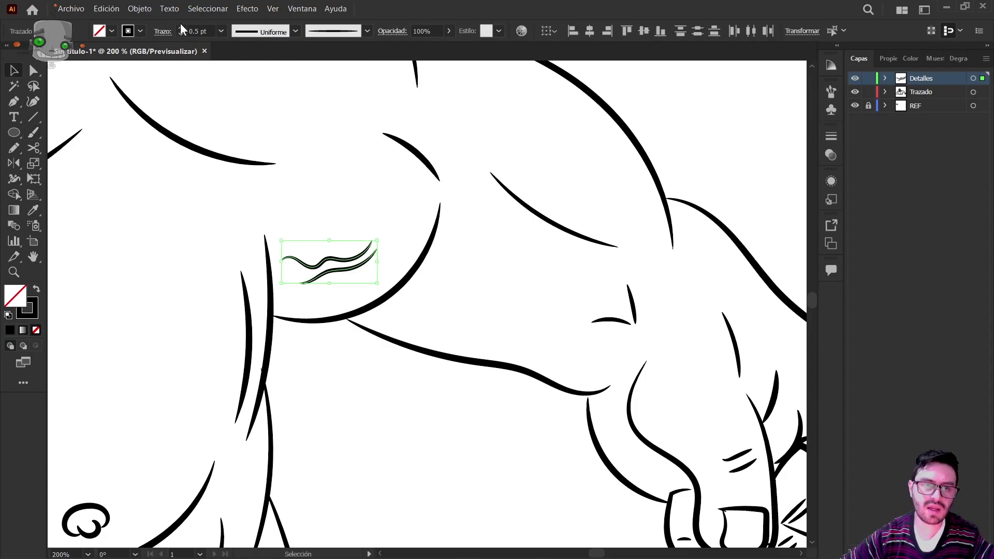
pyautogui.click(181, 34)
pyautogui.click(181, 34)
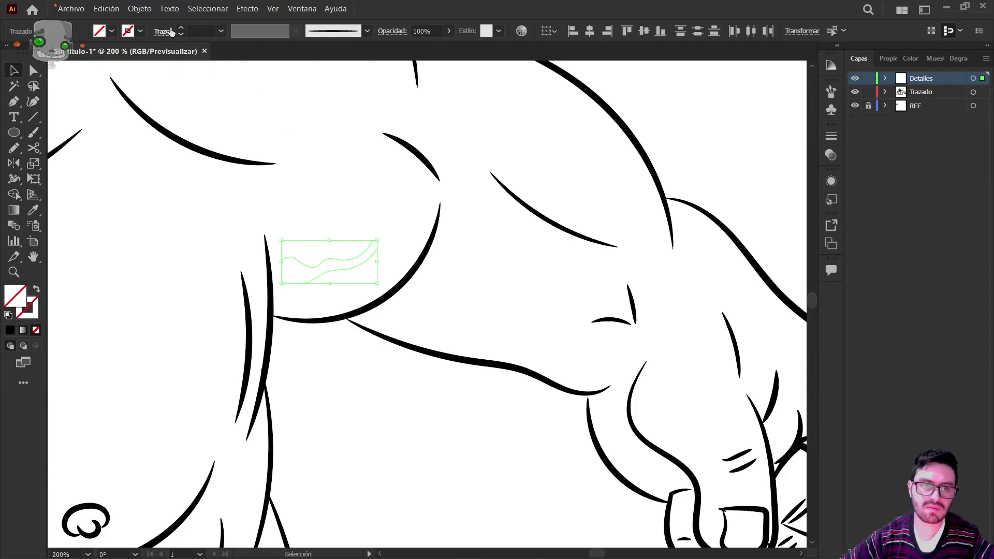
pyautogui.click(181, 27)
pyautogui.click(378, 194)
# Paint pairs of thin vein lines over the right-hand shoulder, forearm and wrist with the 0.25 pt brush
pyautogui.press('b')
pyautogui.moveTo(627, 152)
pyautogui.mouseDown()
pyautogui.moveTo(637, 213)
pyautogui.moveTo(656, 225)
pyautogui.mouseUp()
pyautogui.moveTo(672, 258); pyautogui.dragTo(578, 93)
pyautogui.moveTo(422, 184); pyautogui.dragTo(512, 201)
pyautogui.moveTo(405, 149); pyautogui.dragTo(516, 195)
pyautogui.moveTo(577, 176); pyautogui.dragTo(580, 225)
pyautogui.moveTo(694, 300)
pyautogui.mouseDown()
pyautogui.moveTo(597, 336)
pyautogui.moveTo(499, 346)
pyautogui.mouseUp()
pyautogui.moveTo(480, 176); pyautogui.dragTo(479, 243)
pyautogui.moveTo(323, 199)
pyautogui.mouseDown()
pyautogui.moveTo(690, 355)
pyautogui.moveTo(807, 527)
pyautogui.mouseUp()
pyautogui.moveTo(472, 246); pyautogui.dragTo(596, 316)
pyautogui.moveTo(595, 321)
pyautogui.mouseDown()
pyautogui.moveTo(550, 317)
pyautogui.moveTo(464, 255)
pyautogui.mouseUp()
# Paint thin vein lines on the left-hand forearm, wrist and inner upper arm with the 0.25 pt brush
pyautogui.scroll(-4, 406, 288)
pyautogui.scroll(4, 155, 414)
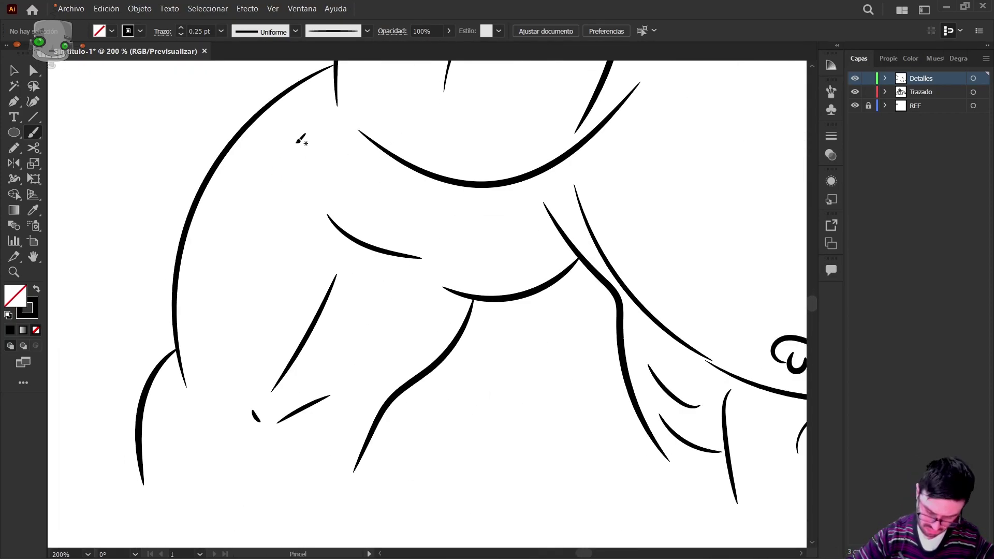
pyautogui.moveTo(294, 143); pyautogui.dragTo(222, 300)
pyautogui.moveTo(311, 140); pyautogui.dragTo(219, 315)
pyautogui.moveTo(425, 331); pyautogui.dragTo(330, 372)
pyautogui.moveTo(319, 394)
pyautogui.mouseDown()
pyautogui.moveTo(421, 343)
pyautogui.moveTo(334, 440)
pyautogui.mouseUp()
pyautogui.moveTo(323, 445); pyautogui.dragTo(303, 449)
pyautogui.moveTo(308, 414); pyautogui.dragTo(294, 451)
pyautogui.moveTo(232, 418); pyautogui.dragTo(192, 488)
pyautogui.moveTo(204, 429); pyautogui.dragTo(184, 489)
pyautogui.moveTo(553, 276); pyautogui.dragTo(393, 370)
pyautogui.moveTo(332, 295); pyautogui.dragTo(388, 353)
pyautogui.moveTo(323, 311)
pyautogui.mouseDown()
pyautogui.moveTo(388, 368)
pyautogui.moveTo(416, 326)
pyautogui.mouseUp()
# Paint a thin curved line across the upper part of the chest muscles
pyautogui.scroll(-3, 251, 379)
pyautogui.scroll(1, 415, 326)
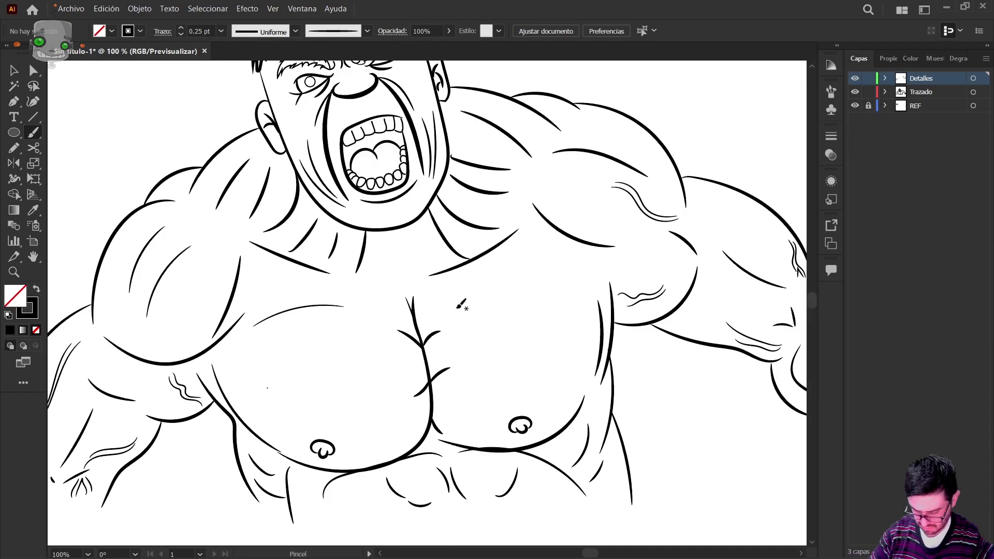
pyautogui.scroll(-2, 608, 224)
pyautogui.moveTo(609, 224); pyautogui.dragTo(604, 222)
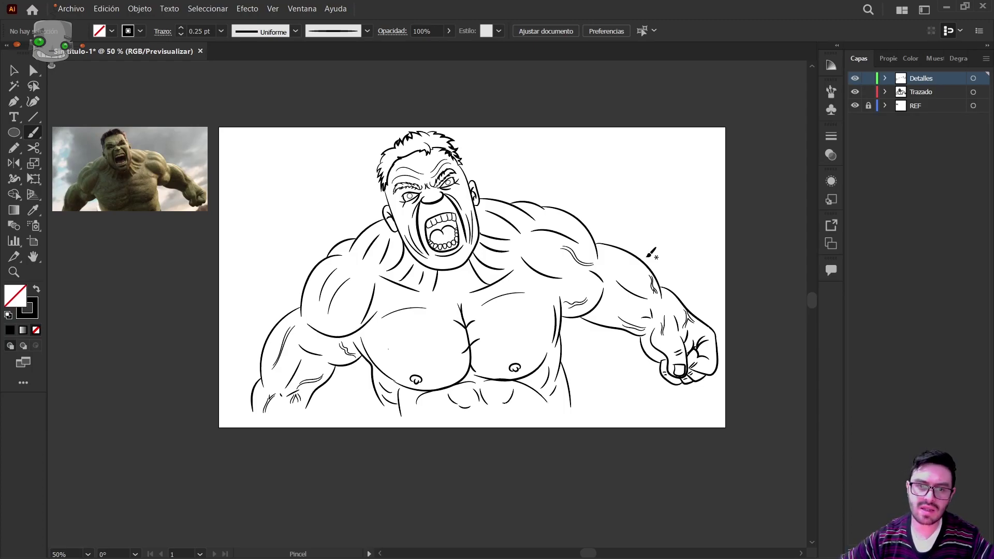
# Make Trazado the active layer, lock the Detalles layer and collapse the panel dock to widen the canvas
pyautogui.press('space')
pyautogui.moveTo(683, 265); pyautogui.dragTo(642, 266)
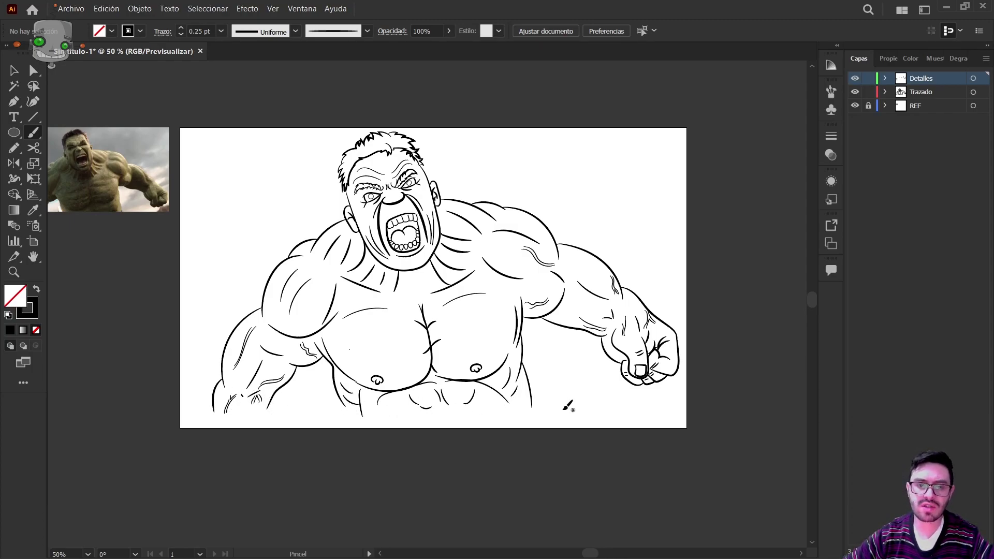
pyautogui.scroll(1, 393, 403)
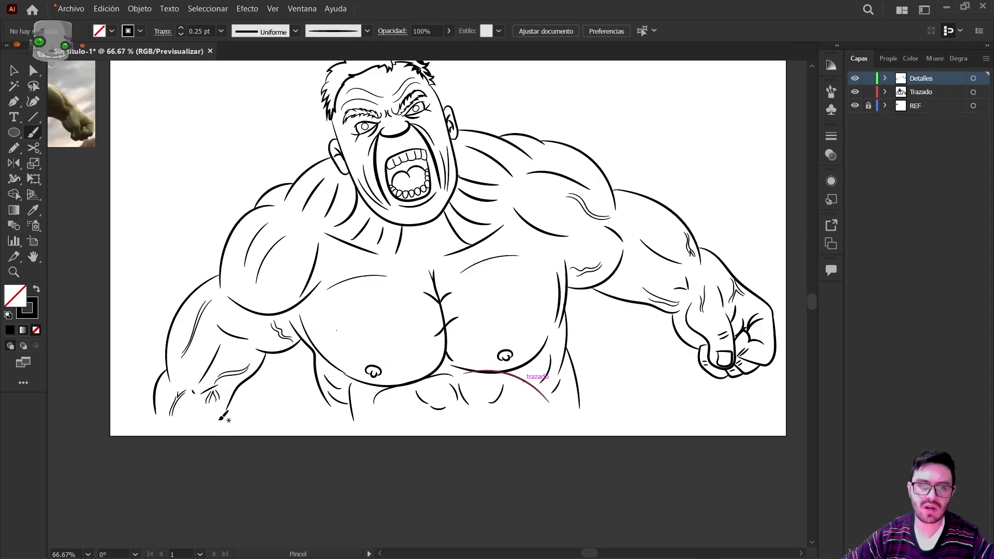
pyautogui.scroll(1, 327, 441)
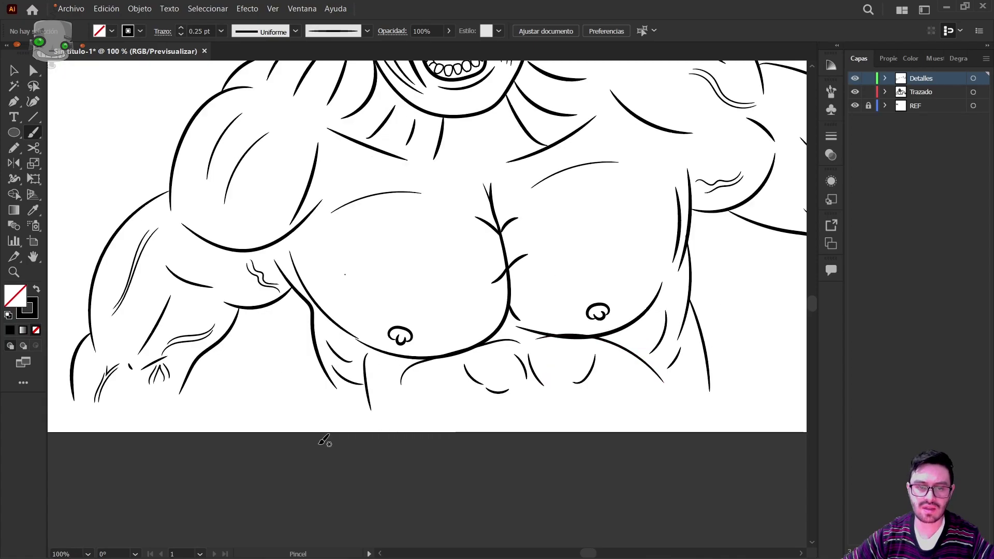
pyautogui.moveTo(306, 406); pyautogui.dragTo(347, 406)
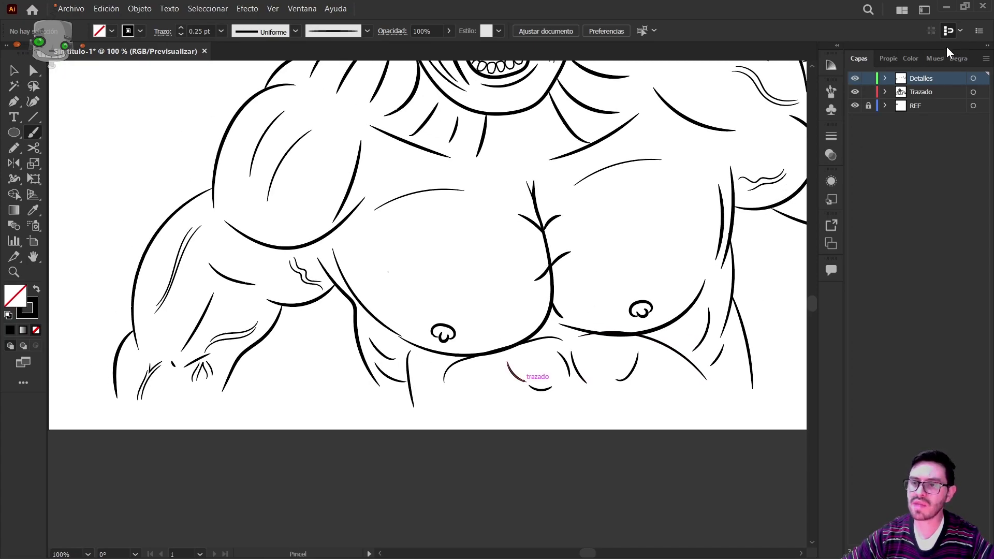
pyautogui.click(929, 93)
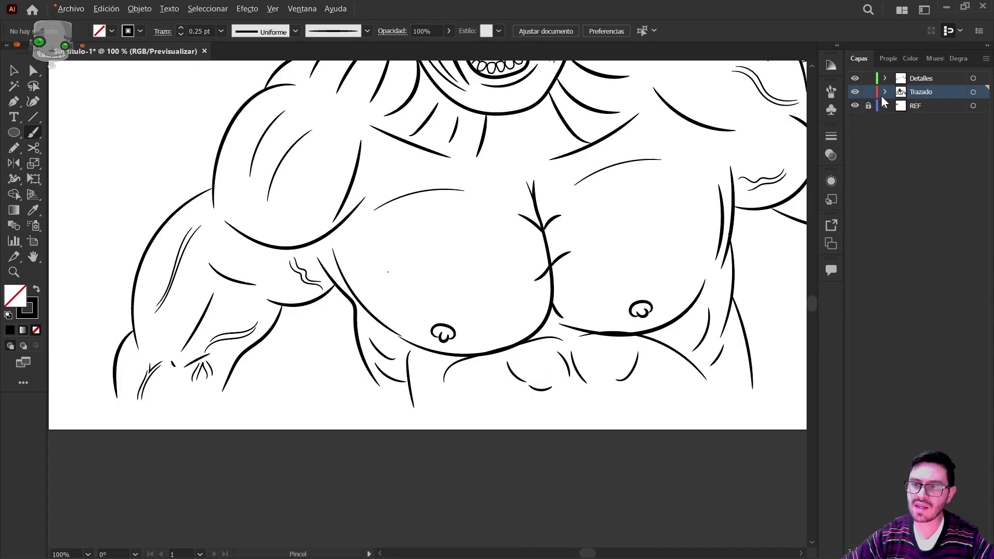
pyautogui.click(869, 105)
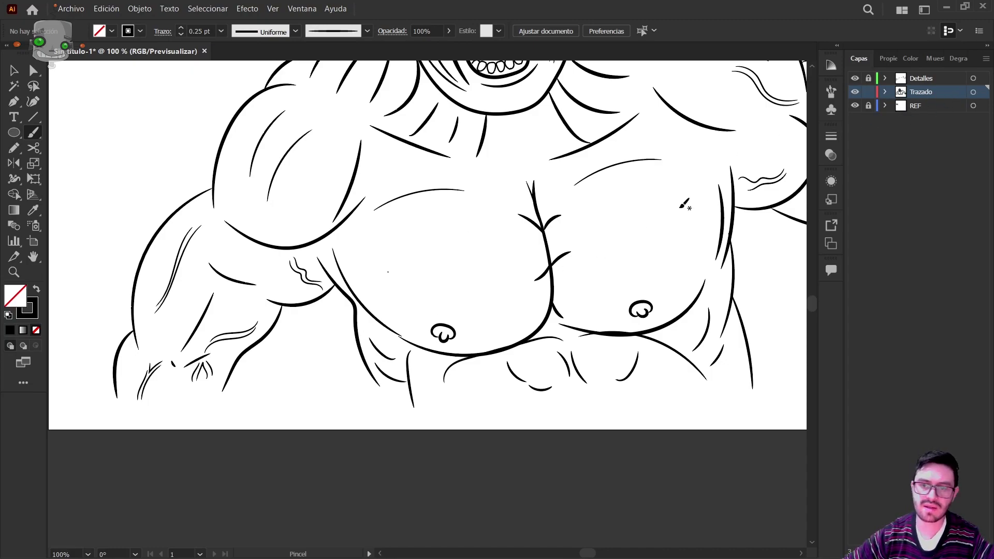
pyautogui.click(988, 48)
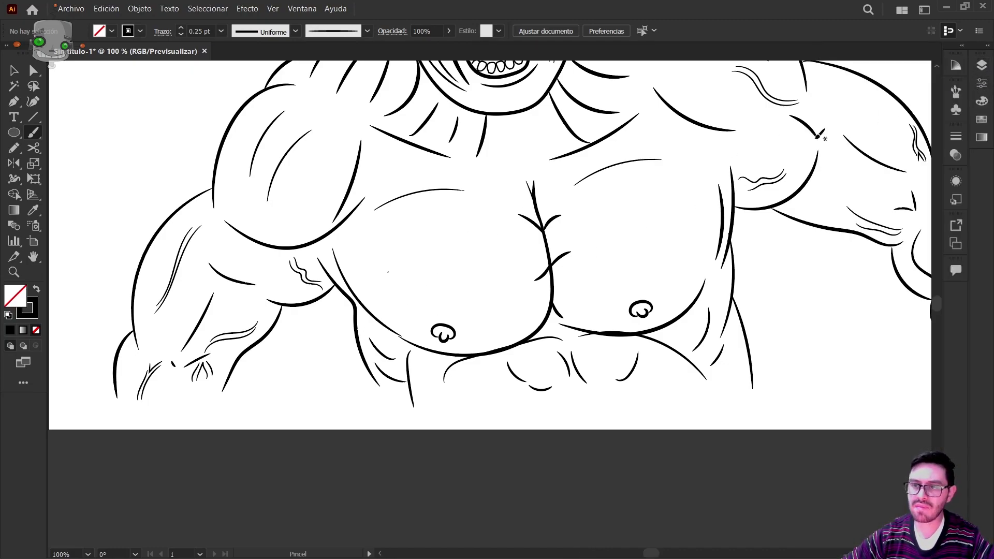
# Paint dripping wavy lines that close off the cut left-hand forearm and the open waist
pyautogui.scroll(2, 186, 396)
pyautogui.moveTo(189, 398); pyautogui.dragTo(336, 284)
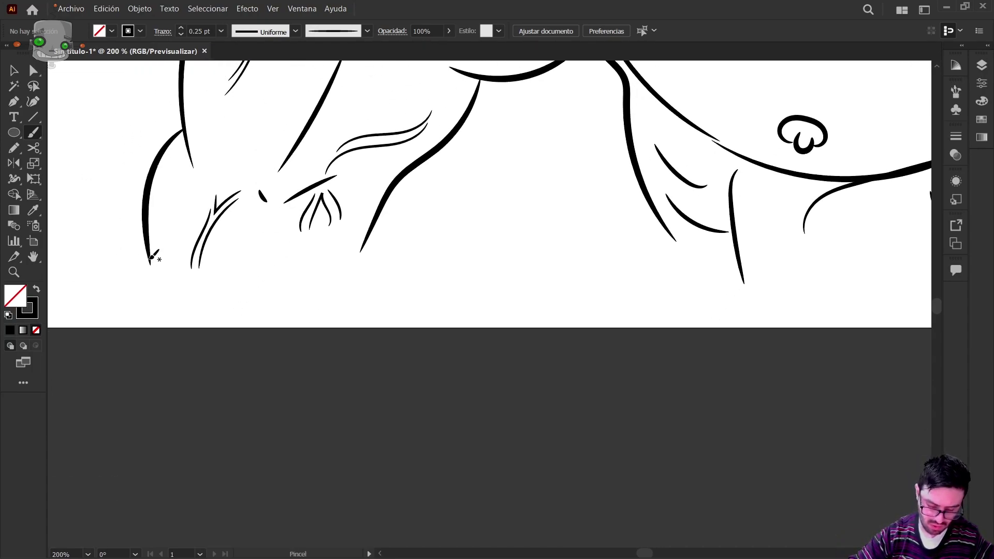
pyautogui.moveTo(154, 277)
pyautogui.mouseDown()
pyautogui.moveTo(141, 322)
pyautogui.moveTo(171, 301)
pyautogui.moveTo(283, 376)
pyautogui.moveTo(361, 253)
pyautogui.mouseUp()
pyautogui.moveTo(693, 273)
pyautogui.mouseDown()
pyautogui.moveTo(444, 191)
pyautogui.moveTo(144, 268)
pyautogui.mouseUp()
pyautogui.moveTo(126, 234)
pyautogui.mouseDown()
pyautogui.moveTo(221, 426)
pyautogui.moveTo(698, 353)
pyautogui.moveTo(880, 307)
pyautogui.moveTo(872, 232)
pyautogui.mouseUp()
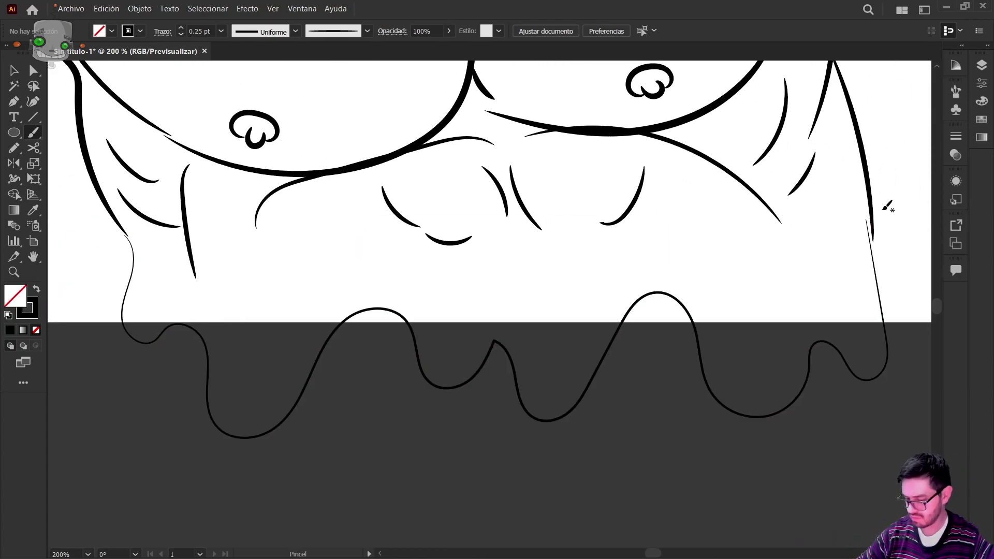
# Select the dripping lines and match their stroke to the 0.75 pt body outline with the Eyedropper
pyautogui.scroll(-3, 670, 273)
pyautogui.moveTo(670, 272); pyautogui.dragTo(623, 323)
pyautogui.press('v')
pyautogui.moveTo(239, 351); pyautogui.dragTo(627, 373)
pyautogui.press('i')
pyautogui.click(304, 195)
pyautogui.press('v')
pyautogui.click(720, 354)
# Extend the artboard's lower edge below the drips to a height of about 672 px and fit the artboard in view
pyautogui.moveTo(720, 353)
pyautogui.mouseDown()
pyautogui.moveTo(719, 370)
pyautogui.moveTo(665, 405)
pyautogui.mouseUp()
pyautogui.click(32, 242)
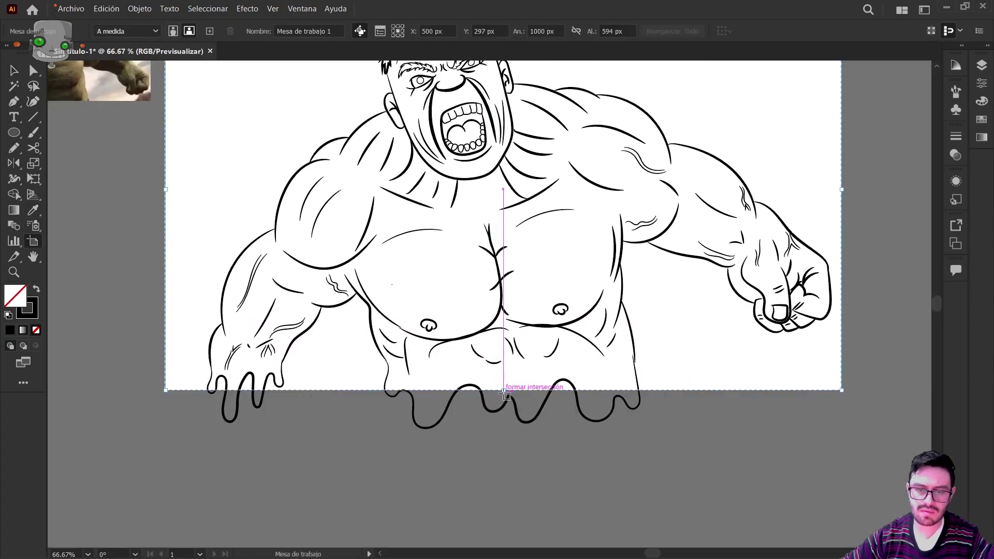
pyautogui.moveTo(505, 389); pyautogui.dragTo(502, 444)
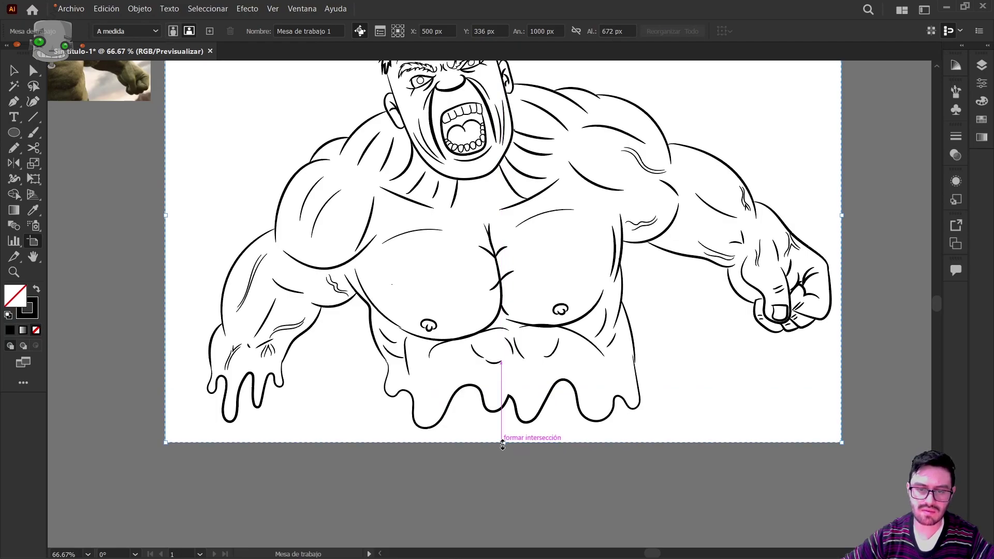
pyautogui.press('a')
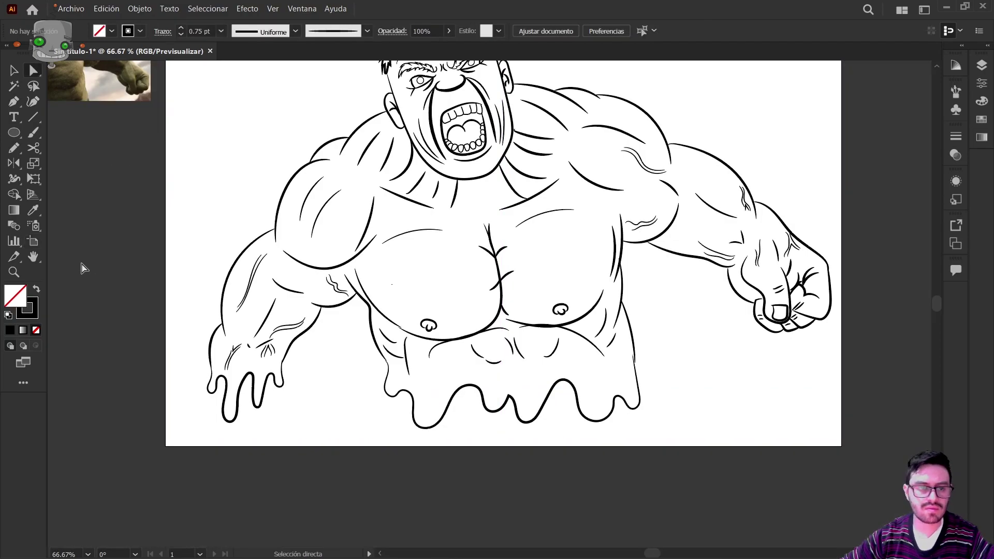
pyautogui.doubleClick(36, 259)
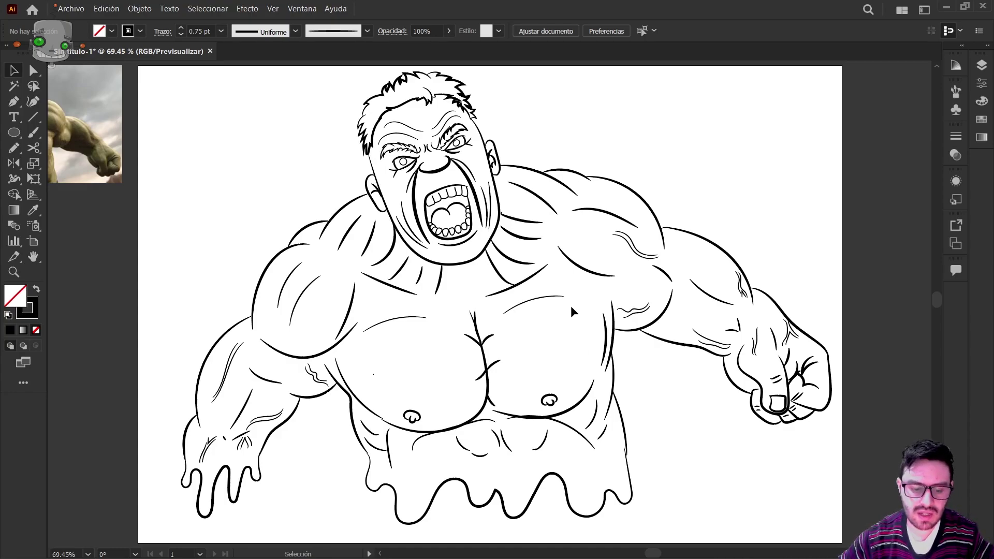
# Examine up close where the hair strokes meet each other and the face outline, checking for open gaps
pyautogui.press('a')
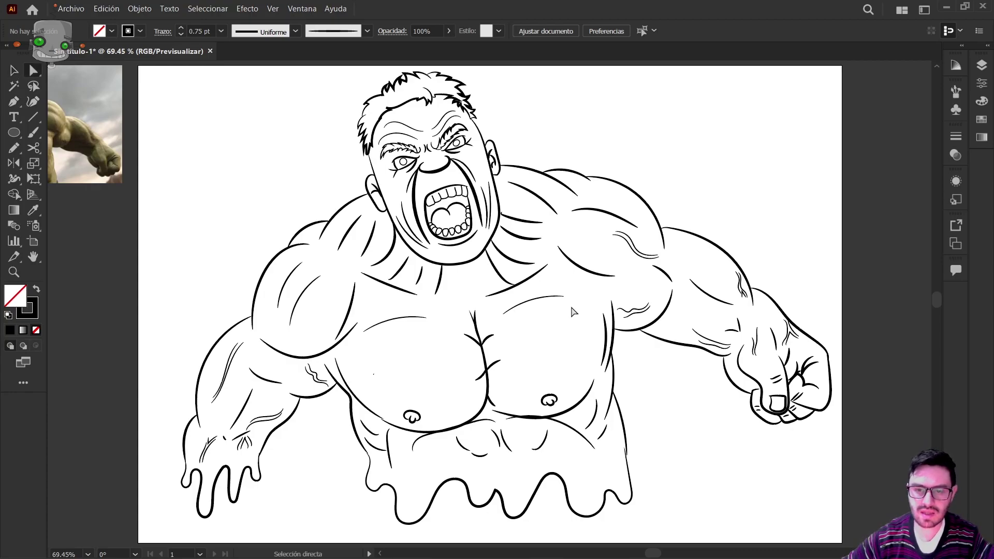
pyautogui.scroll(3, 460, 145)
pyautogui.press('space')
pyautogui.moveTo(507, 128); pyautogui.dragTo(496, 269)
pyautogui.scroll(6, 495, 220)
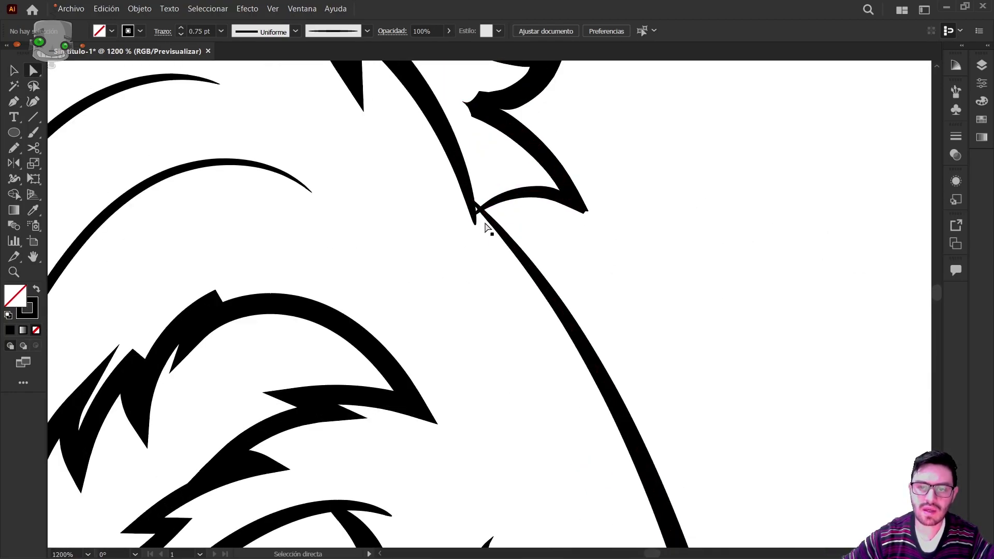
pyautogui.scroll(-3, 491, 215)
pyautogui.press('space')
pyautogui.moveTo(252, 182); pyautogui.dragTo(476, 255)
pyautogui.moveTo(539, 216); pyautogui.dragTo(421, 257)
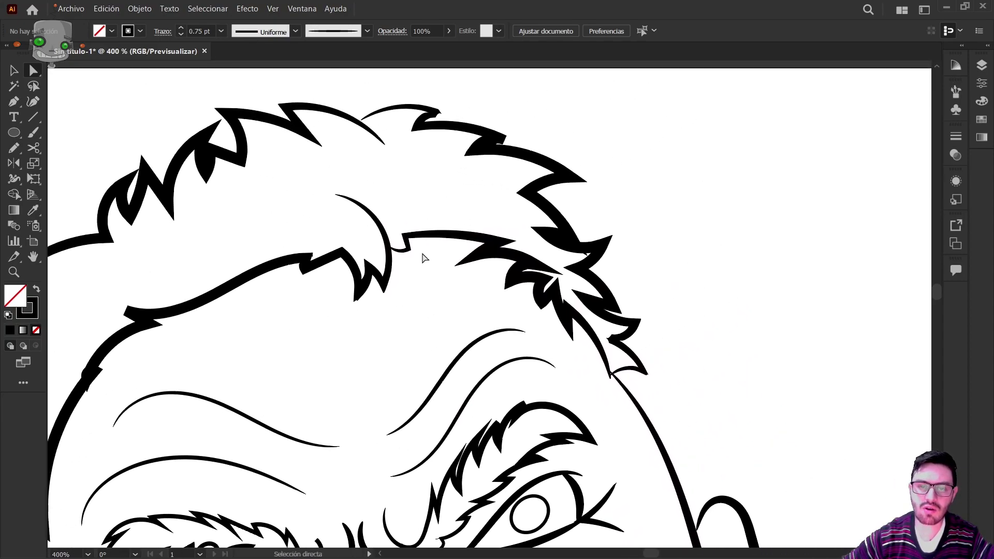
# Move the loose end anchor of the hair stroke at the crown onto the neighbouring hair line
pyautogui.scroll(5, 349, 111)
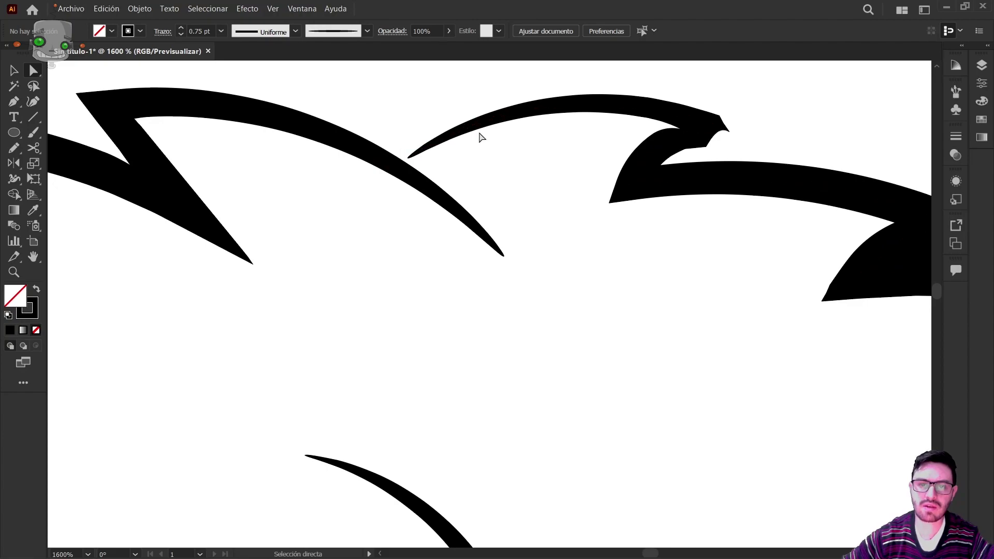
pyautogui.scroll(5, 426, 160)
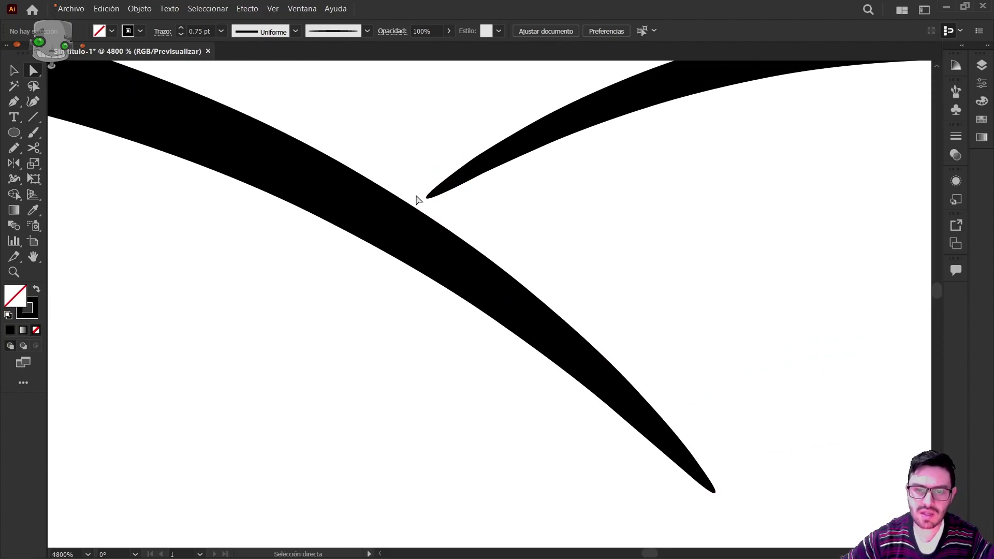
pyautogui.click(426, 198)
pyautogui.moveTo(434, 205); pyautogui.dragTo(389, 235)
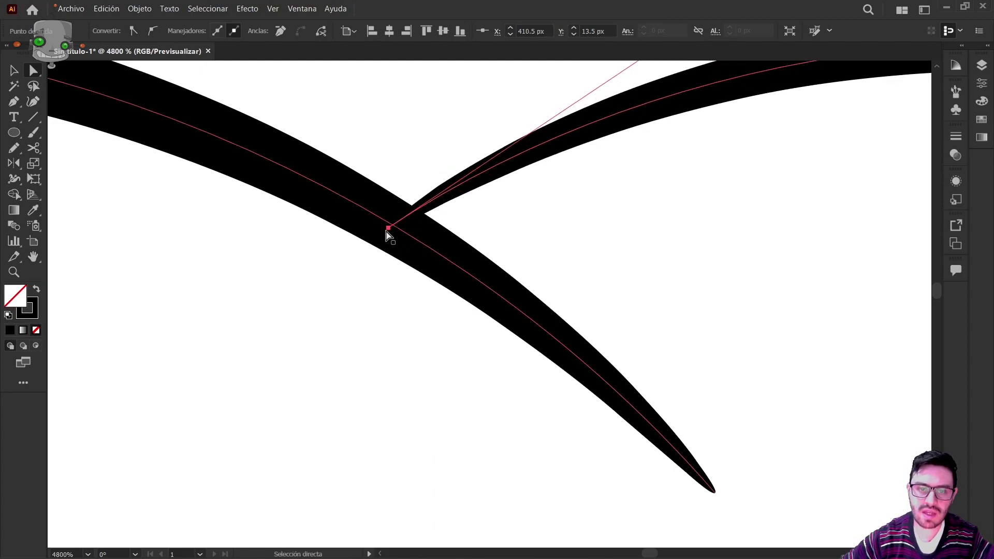
# Reshape the joined crown tuft by steepening its starting direction handle and raising the anchor at its tip
pyautogui.scroll(-4, 471, 194)
pyautogui.moveTo(559, 194); pyautogui.dragTo(520, 256)
pyautogui.scroll(1, 495, 200)
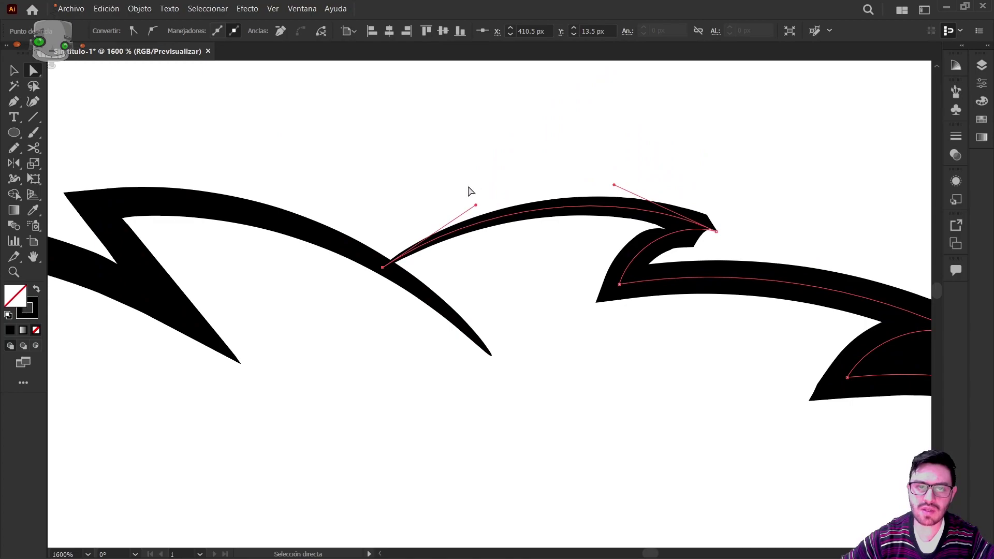
pyautogui.moveTo(478, 207); pyautogui.dragTo(464, 171)
pyautogui.moveTo(716, 231); pyautogui.dragTo(726, 200)
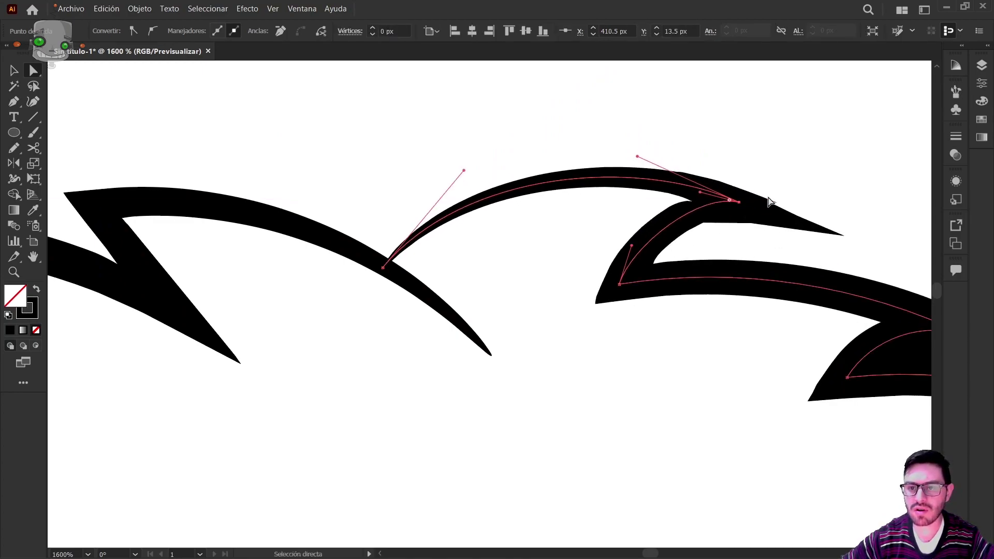
pyautogui.click(726, 248)
# Pull the overshooting end of the right-hand hairline stroke up to where the temple hair meets the face outline
pyautogui.scroll(-3, 535, 256)
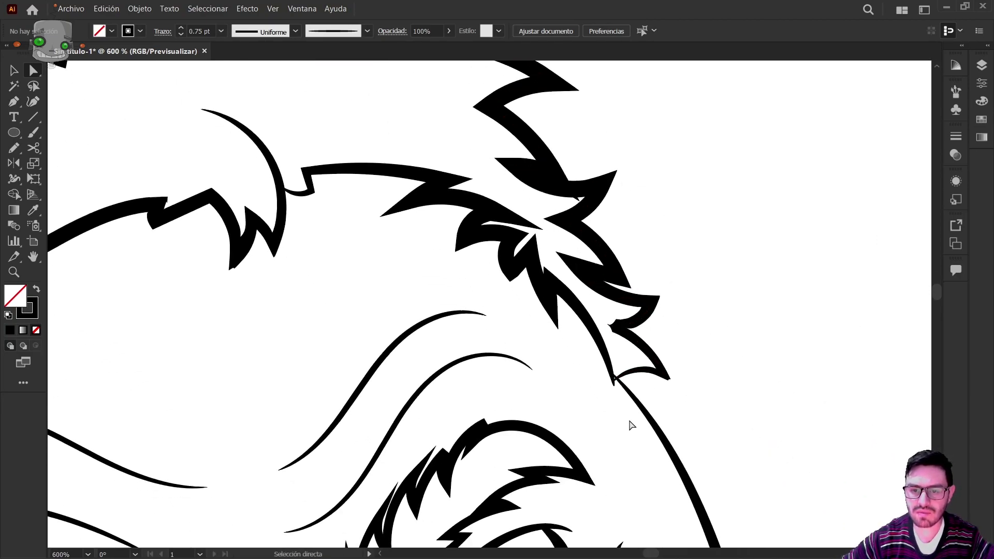
pyautogui.scroll(3, 599, 344)
pyautogui.scroll(2, 575, 344)
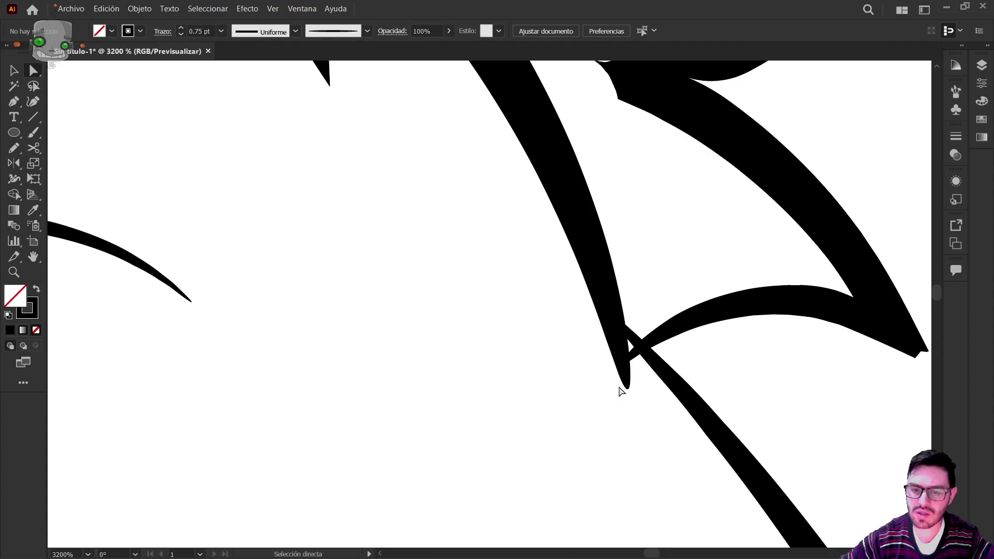
pyautogui.moveTo(631, 392)
pyautogui.mouseDown()
pyautogui.moveTo(624, 345)
pyautogui.moveTo(633, 325)
pyautogui.moveTo(633, 348)
pyautogui.moveTo(648, 347)
pyautogui.moveTo(645, 319)
pyautogui.moveTo(640, 348)
pyautogui.moveTo(626, 292)
pyautogui.moveTo(628, 328)
pyautogui.mouseUp()
pyautogui.click(630, 314)
# Adjust the hair stroke's end at the left-hand upper tuft and bend its curve with the direction handle
pyautogui.scroll(-6, 691, 374)
pyautogui.moveTo(351, 251); pyautogui.dragTo(468, 201)
pyautogui.scroll(6, 182, 240)
pyautogui.click(232, 201)
pyautogui.scroll(-3, 275, 168)
pyautogui.moveTo(323, 91); pyautogui.dragTo(278, 99)
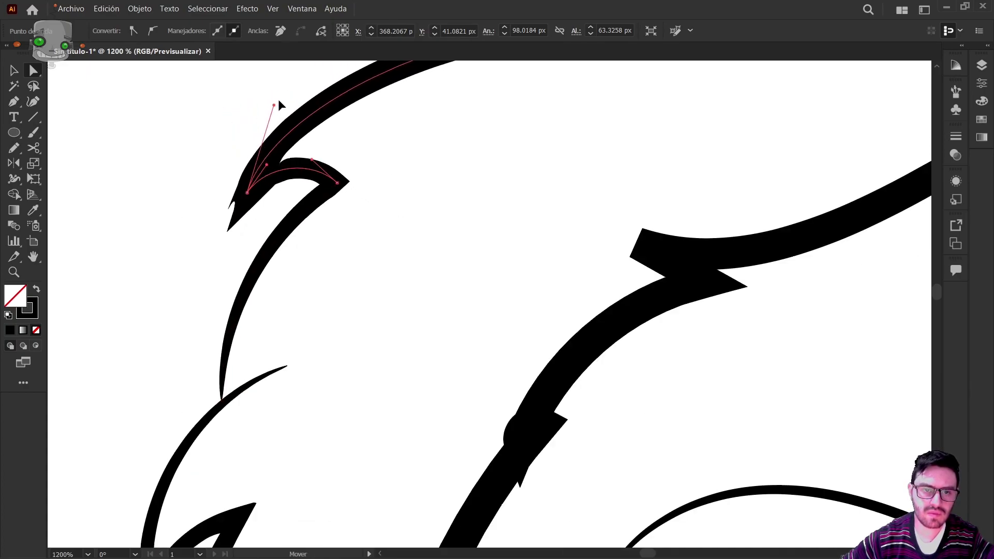
pyautogui.click(388, 180)
# Examine the head and shoulder line art for remaining stroke gaps and check the brushes and document properties
pyautogui.scroll(-3, 388, 180)
pyautogui.scroll(-2, 393, 192)
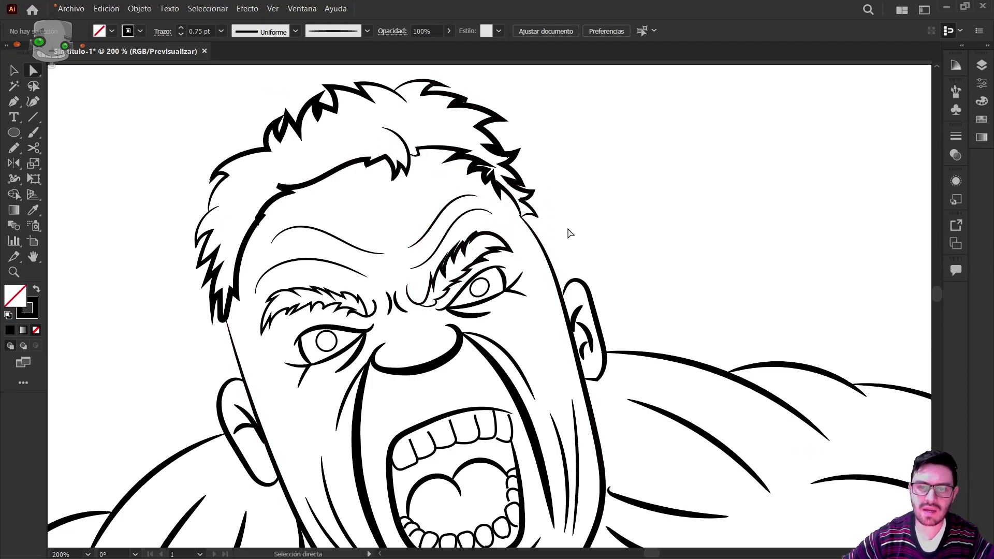
pyautogui.press('v')
pyautogui.scroll(2, 522, 308)
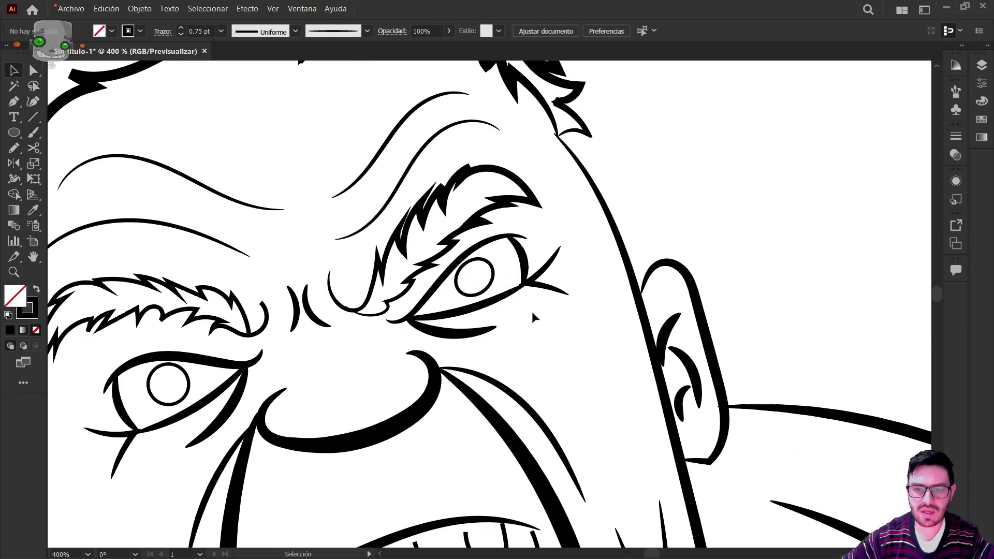
pyautogui.scroll(-1, 580, 323)
pyautogui.scroll(-1, 661, 372)
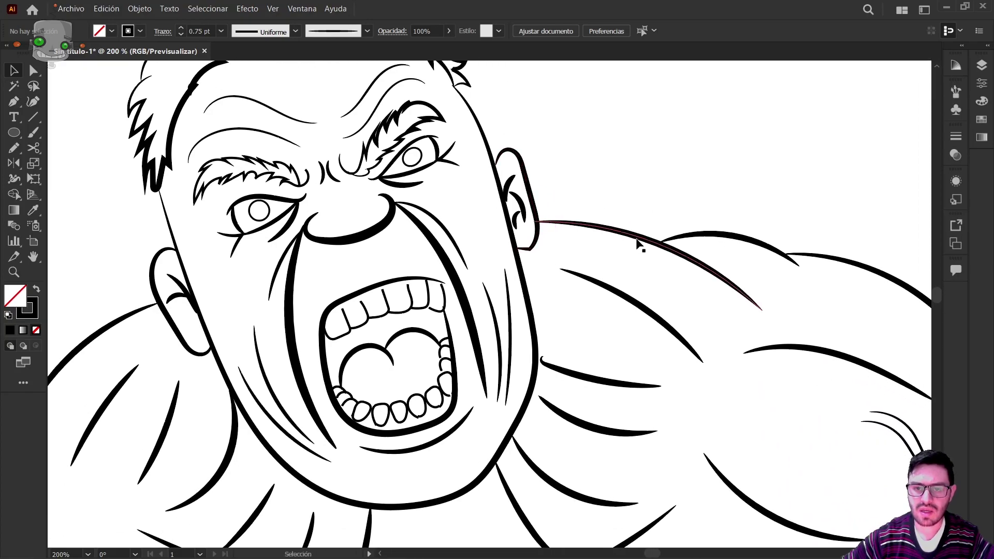
pyautogui.click(957, 92)
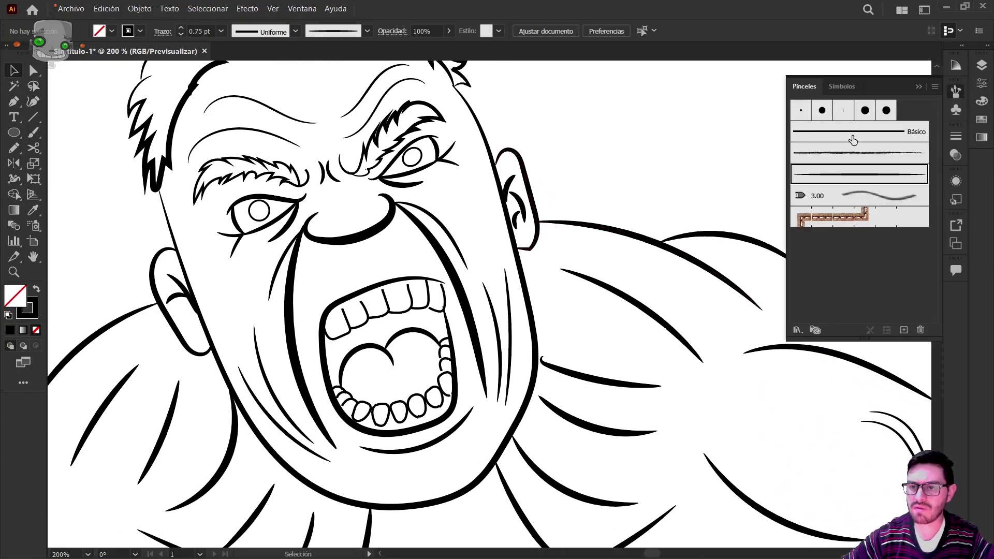
pyautogui.click(982, 85)
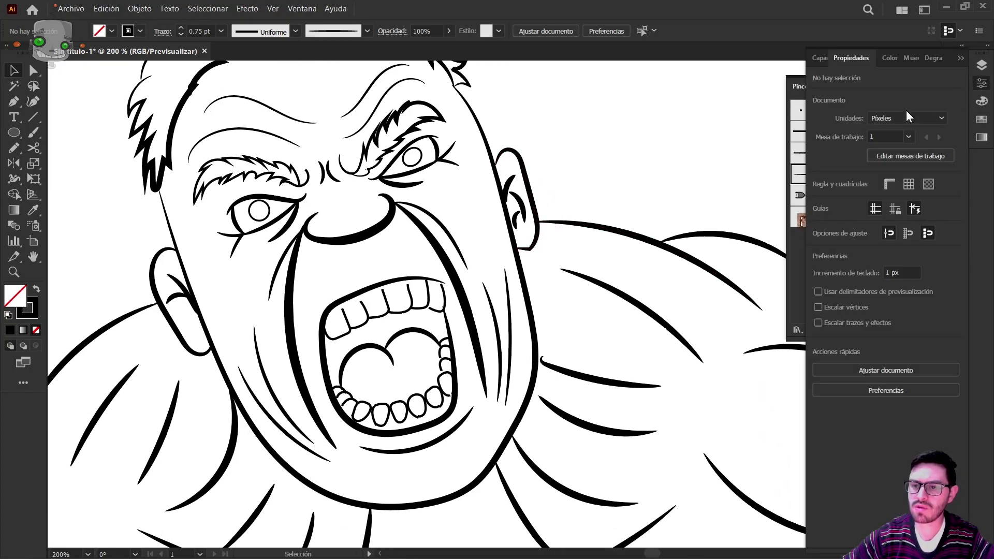
pyautogui.click(646, 136)
pyautogui.scroll(-2, 468, 325)
pyautogui.scroll(3, 435, 322)
# Extend the loose end of the lower tooth outline beside the mouth's right edge onto the mouth outline
pyautogui.moveTo(401, 422); pyautogui.dragTo(387, 336)
pyautogui.scroll(2, 337, 387)
pyautogui.moveTo(524, 392); pyautogui.dragTo(393, 334)
pyautogui.scroll(4, 392, 334)
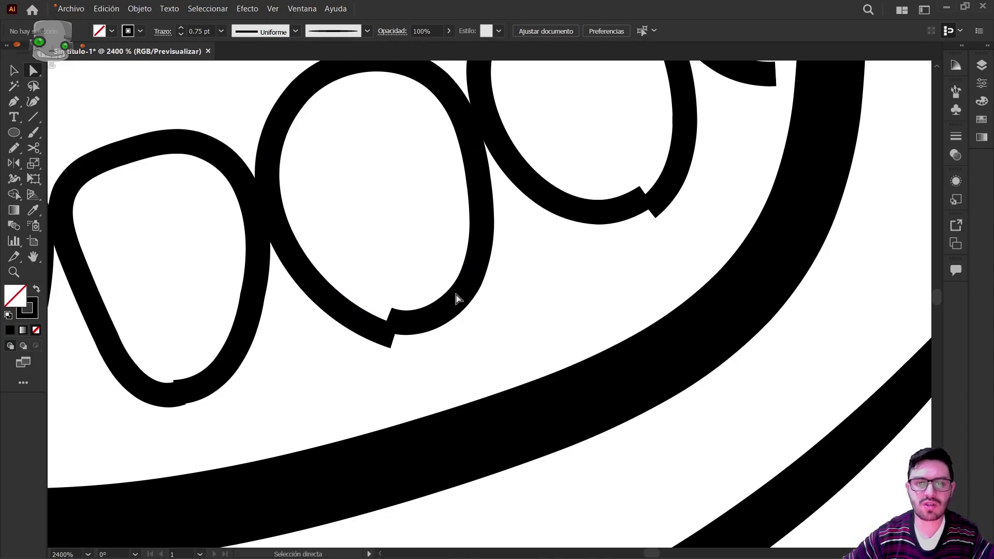
pyautogui.scroll(-4, 456, 298)
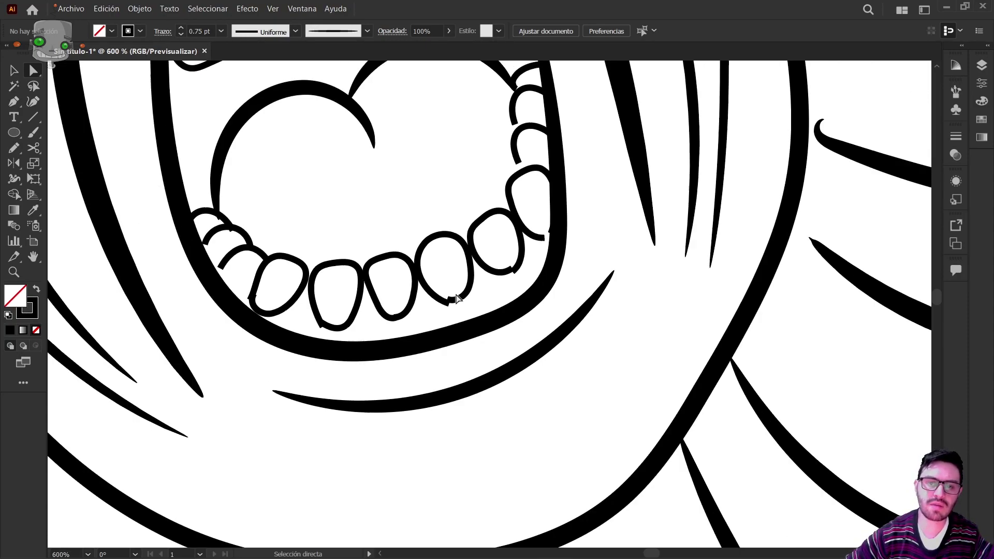
pyautogui.scroll(7, 452, 307)
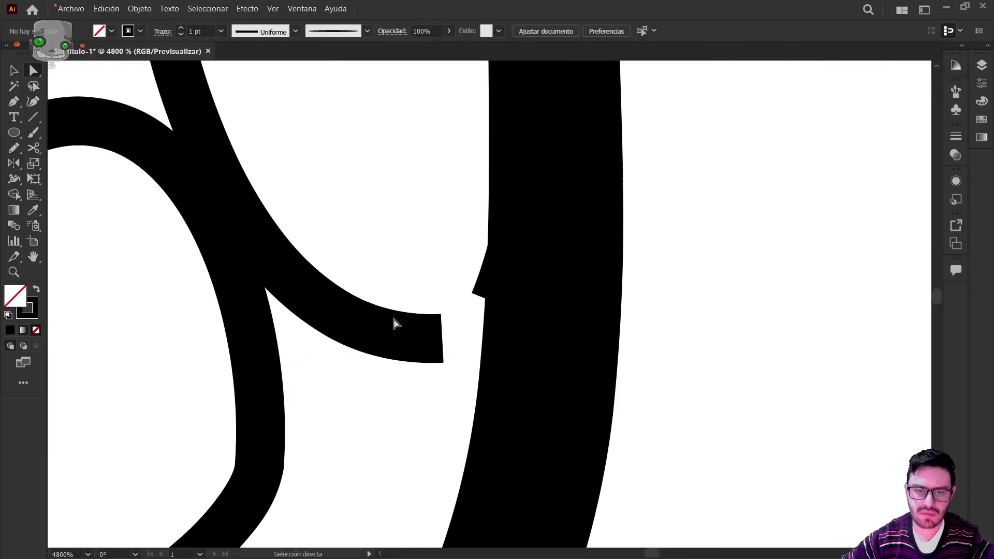
pyautogui.moveTo(377, 304); pyautogui.dragTo(515, 315)
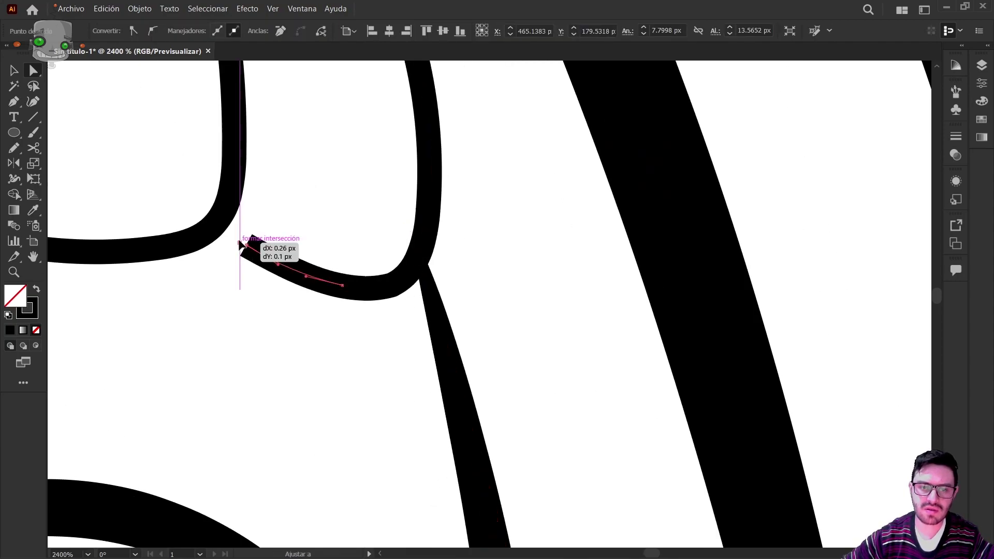
# Attach the open base of the upper right tooth to its neighbour and raise that divider's top end onto the mouth outline
pyautogui.moveTo(248, 248); pyautogui.dragTo(251, 247)
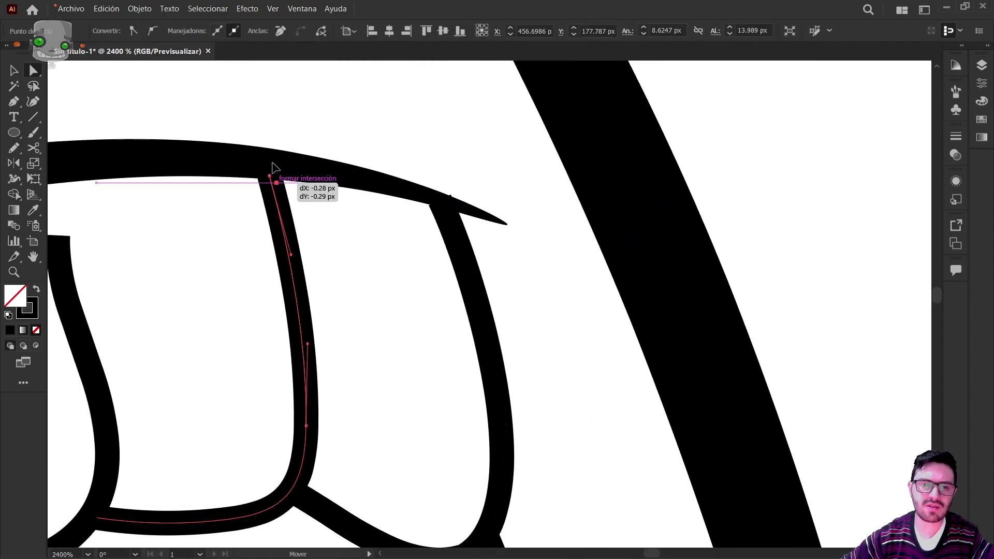
pyautogui.moveTo(272, 163); pyautogui.dragTo(272, 162)
pyautogui.moveTo(272, 165); pyautogui.dragTo(416, 169)
pyautogui.moveTo(415, 167); pyautogui.dragTo(414, 157)
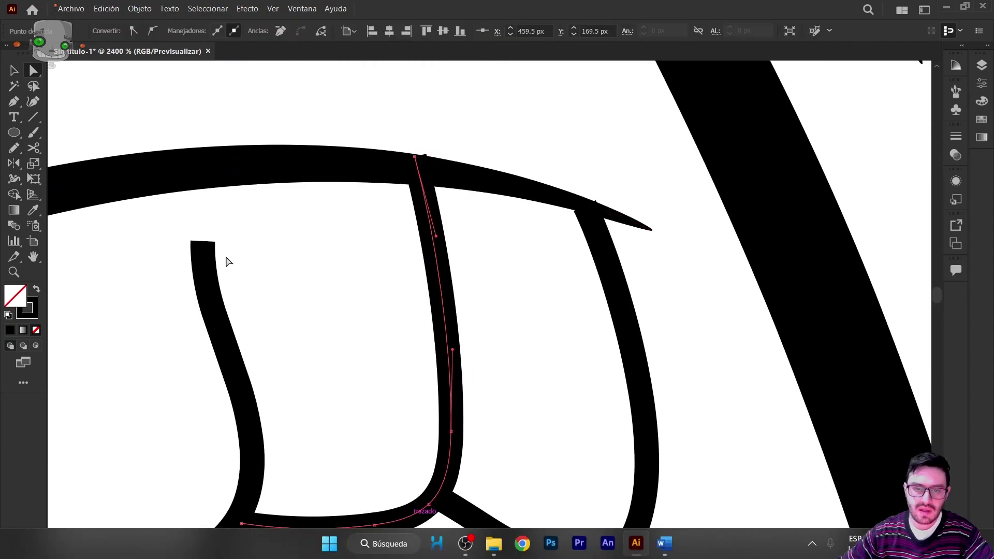
# Extend the next upper tooth divider past the mouth outline and remove the overshoot with the Shape Builder
pyautogui.moveTo(359, 304)
pyautogui.mouseDown()
pyautogui.moveTo(546, 320)
pyautogui.moveTo(567, 360)
pyautogui.mouseUp()
pyautogui.moveTo(459, 269)
pyautogui.mouseDown()
pyautogui.moveTo(399, 303)
pyautogui.moveTo(410, 266)
pyautogui.moveTo(401, 188)
pyautogui.moveTo(378, 156)
pyautogui.mouseUp()
pyautogui.press('v')
pyautogui.moveTo(524, 131); pyautogui.dragTo(326, 270)
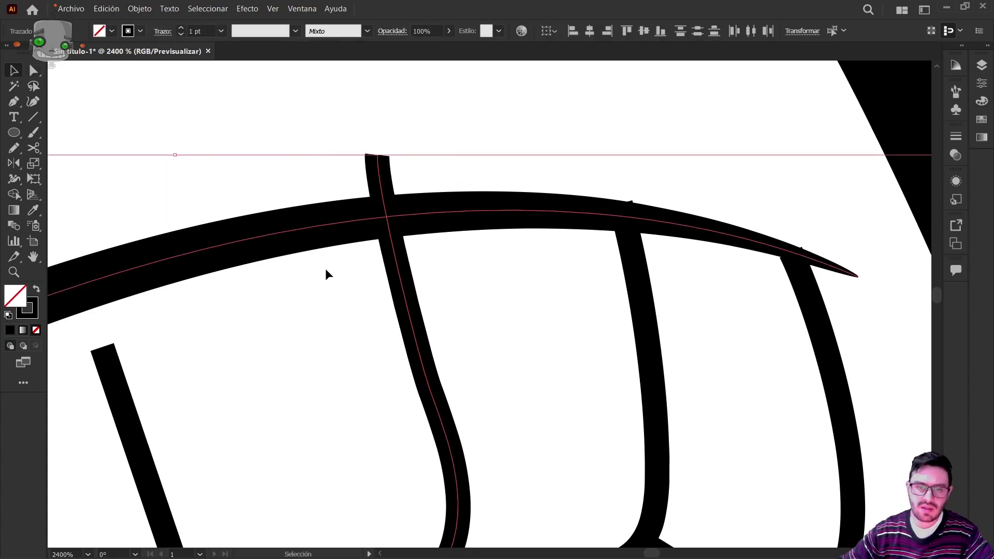
pyautogui.hotkey('shift', 'm')
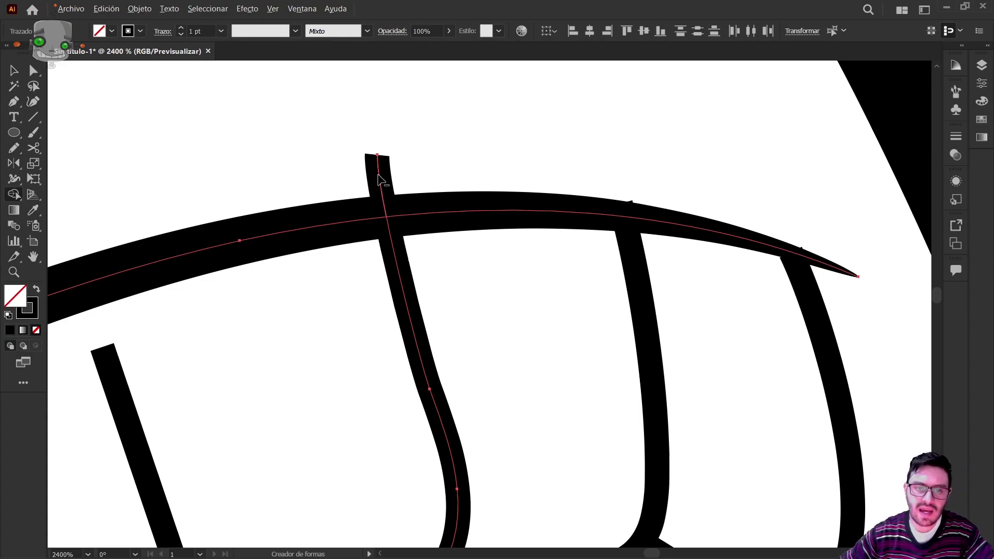
pyautogui.keyDown('alt'); pyautogui.click(379, 176); pyautogui.keyUp('alt')
pyautogui.press('v')
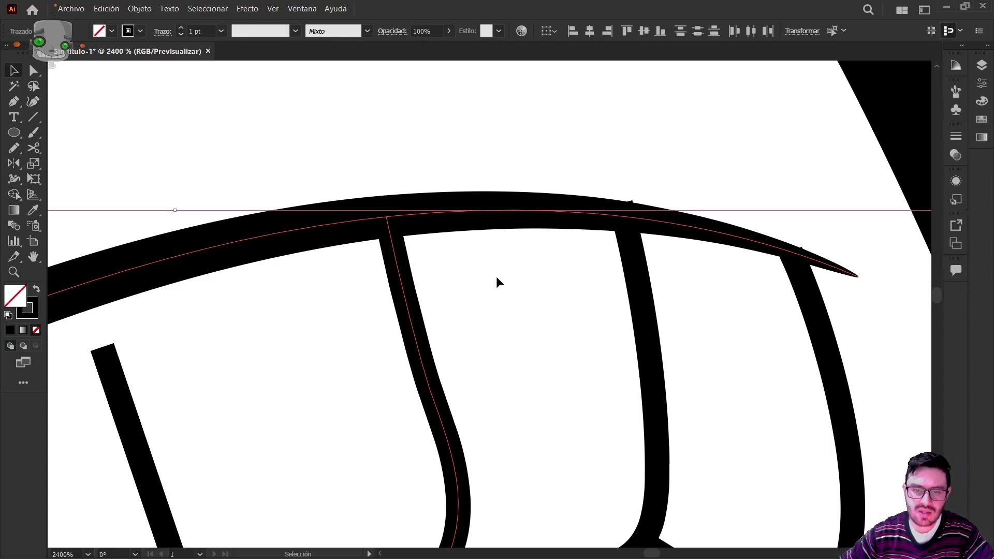
# Raise the open top end of the remaining upper tooth divider onto the mouth outline
pyautogui.click(468, 290)
pyautogui.scroll(1, 650, 188)
pyautogui.press('a')
pyautogui.click(594, 218)
pyautogui.moveTo(596, 218); pyautogui.dragTo(593, 153)
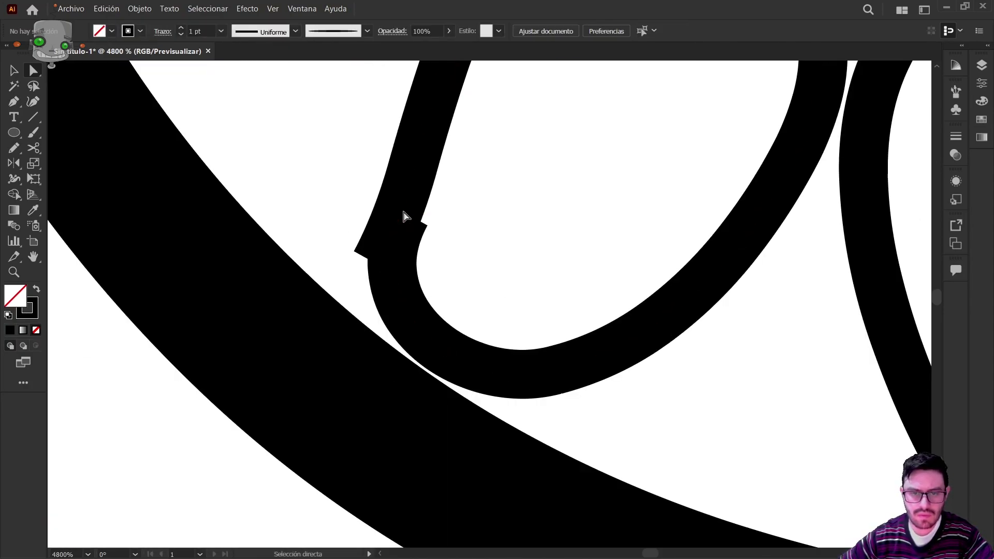
# Align the overlapping outline ends of the lower teeth and reposition the inner corner anchor of the right-hand eyebrow
pyautogui.moveTo(404, 215); pyautogui.dragTo(393, 229)
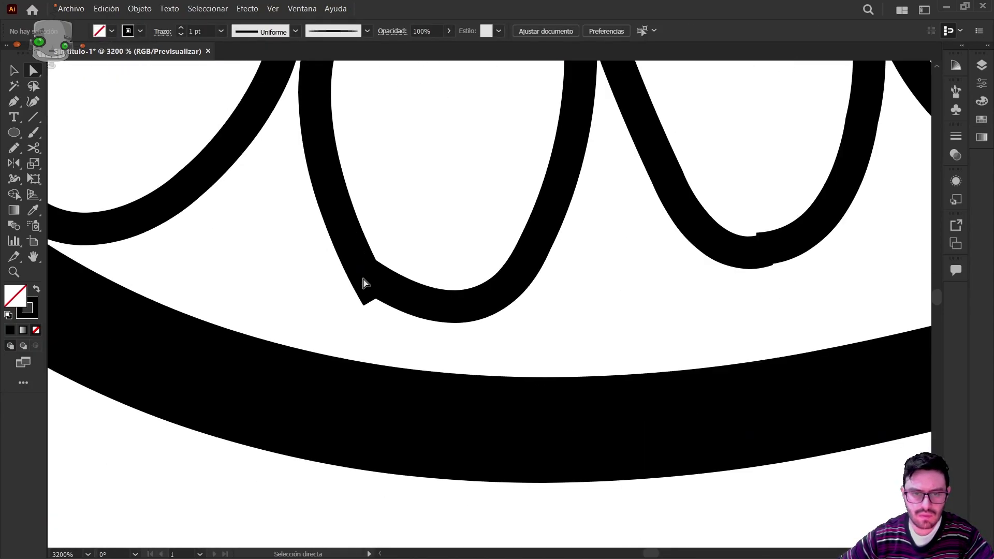
pyautogui.click(364, 282)
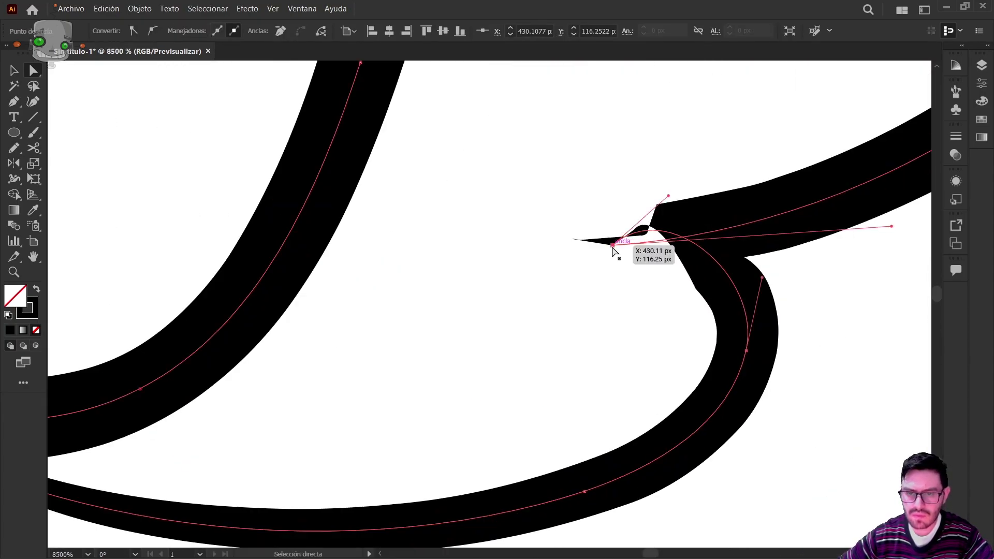
pyautogui.moveTo(621, 244); pyautogui.dragTo(551, 295)
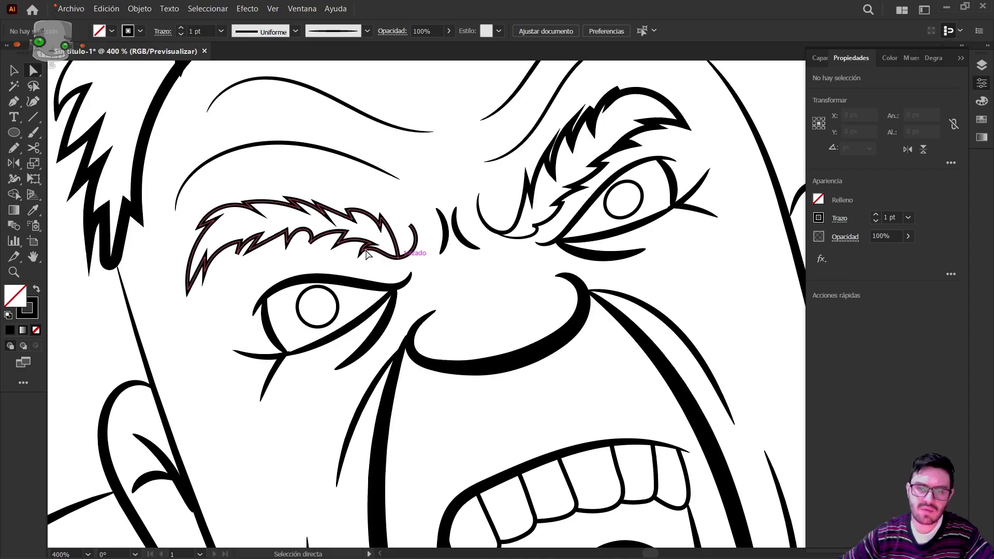
# Apply a round cap to the 1 pt outline stroke of the left-hand eyebrow
pyautogui.scroll(3, 424, 244)
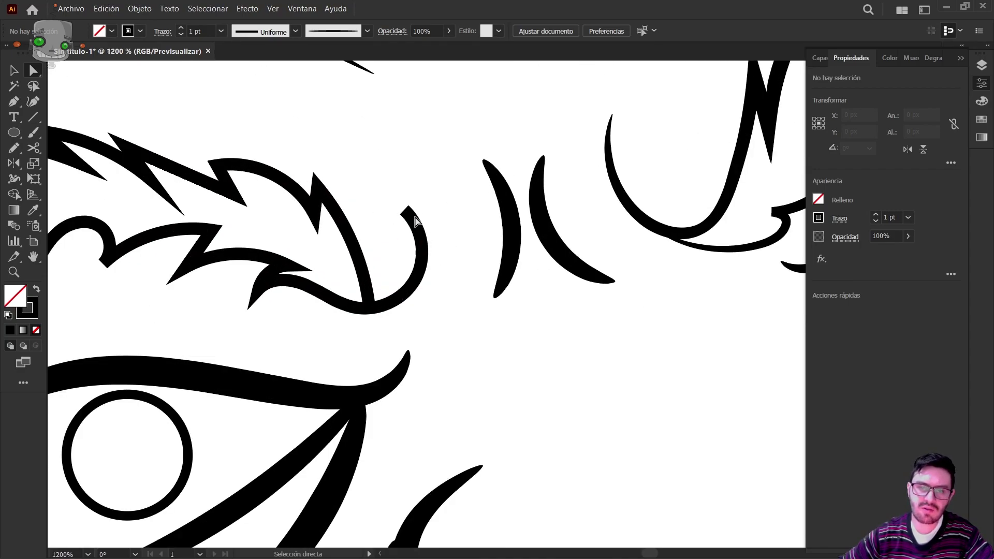
pyautogui.scroll(1, 414, 212)
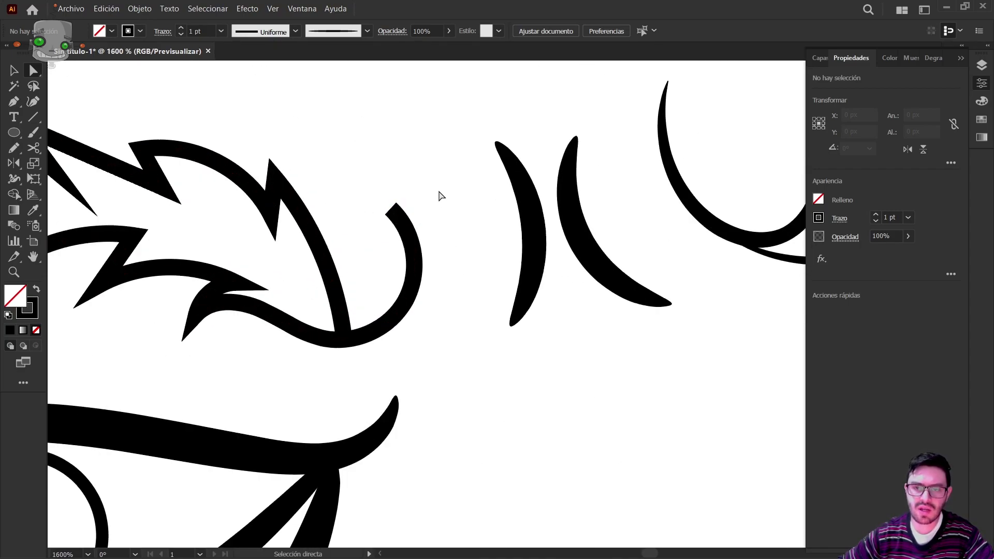
pyautogui.scroll(2, 439, 192)
pyautogui.moveTo(417, 149); pyautogui.dragTo(334, 262)
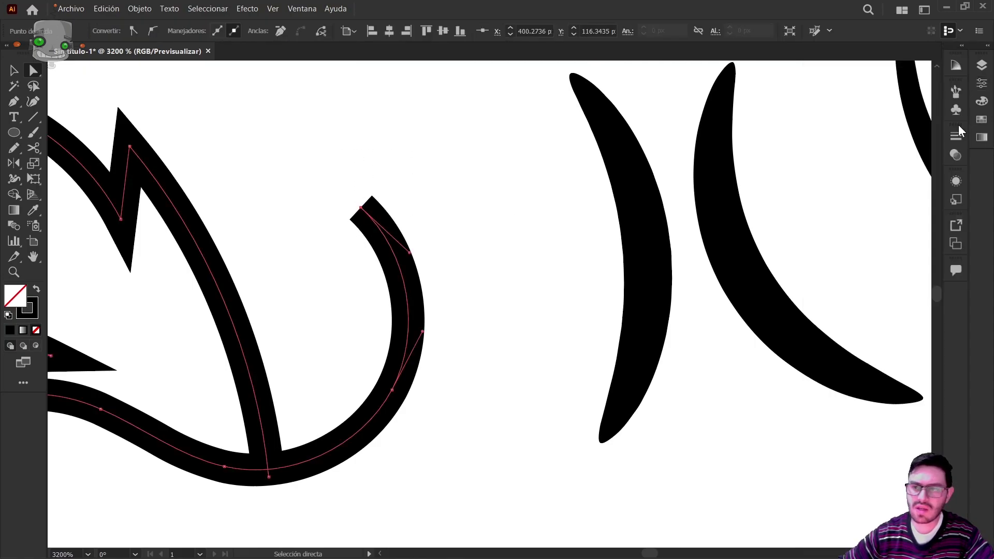
pyautogui.click(982, 84)
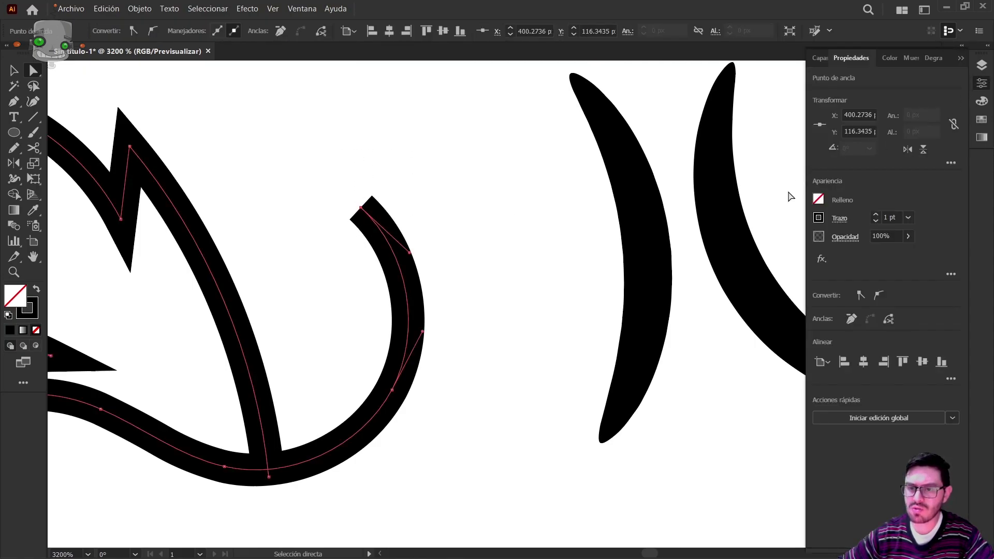
pyautogui.click(841, 220)
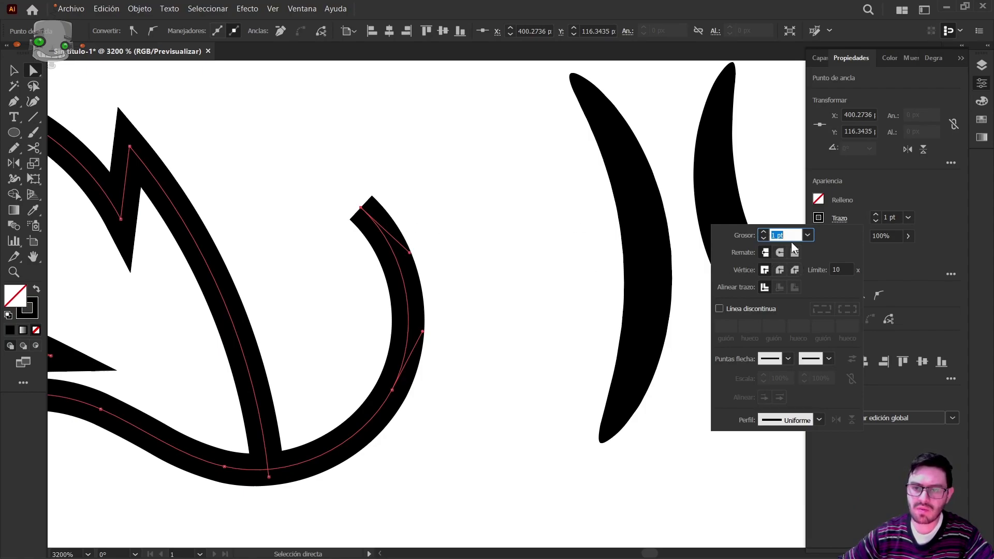
pyautogui.click(779, 252)
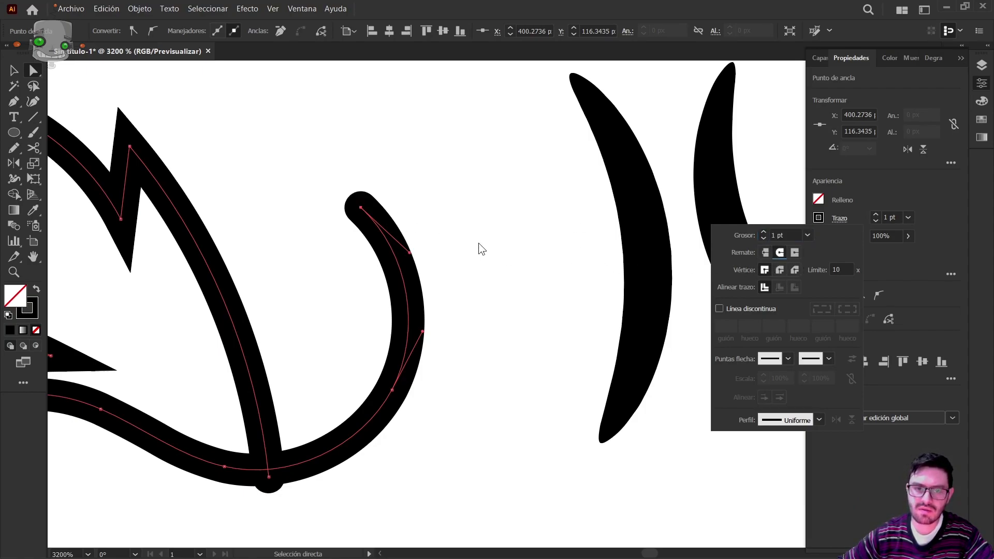
pyautogui.click(503, 215)
pyautogui.click(471, 277)
# Raise the left-hand eyebrow's protruding lower end anchor so its cap sits within the curved line
pyautogui.scroll(-3, 472, 277)
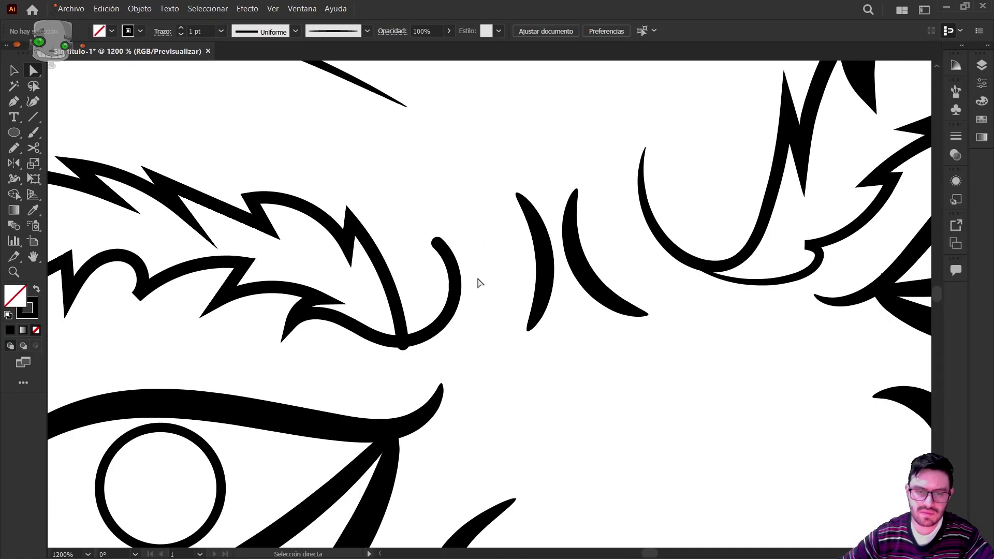
pyautogui.scroll(4, 406, 345)
pyautogui.click(392, 333)
pyautogui.moveTo(393, 332); pyautogui.dragTo(398, 325)
pyautogui.click(473, 251)
# Move the corner anchor of the crease lines below the left-hand eye up to the eye's outer corner
pyautogui.scroll(-7, 485, 277)
pyautogui.scroll(4, 358, 393)
pyautogui.click(414, 238)
pyautogui.scroll(2, 415, 251)
pyautogui.moveTo(405, 223); pyautogui.dragTo(412, 203)
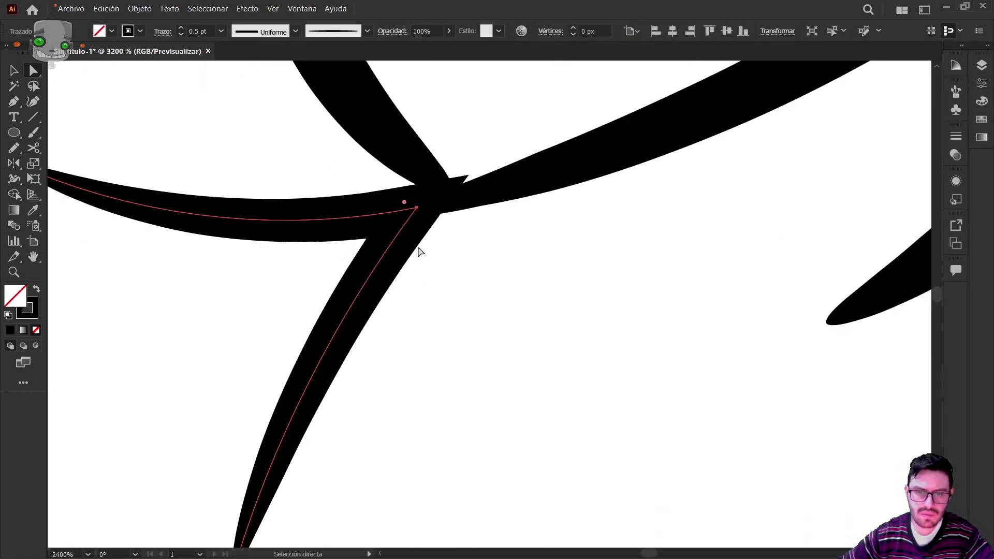
pyautogui.click(511, 256)
# Nudge two loose stroke anchors on the right side of the figure to meet their neighbouring lines
pyautogui.scroll(-7, 511, 256)
pyautogui.moveTo(659, 301); pyautogui.dragTo(331, 248)
pyautogui.scroll(4, 550, 78)
pyautogui.moveTo(581, 209); pyautogui.dragTo(577, 217)
pyautogui.click(626, 150)
pyautogui.scroll(-3, 629, 125)
pyautogui.scroll(4, 646, 204)
pyautogui.moveTo(609, 276); pyautogui.dragTo(592, 299)
pyautogui.click(725, 241)
# Pull the next loose stroke end on the same side up to the adjoining outline
pyautogui.scroll(-7, 688, 243)
pyautogui.scroll(3, 687, 250)
pyautogui.moveTo(689, 256); pyautogui.dragTo(674, 194)
pyautogui.click(764, 195)
pyautogui.scroll(-3, 763, 195)
pyautogui.moveTo(619, 274); pyautogui.dragTo(592, 224)
pyautogui.click(458, 226)
# Delete the stray piece at the tapered tip of the 0.75 pt body stroke
pyautogui.press('v')
pyautogui.click(982, 84)
pyautogui.click(526, 284)
pyautogui.moveTo(723, 508); pyautogui.dragTo(510, 146)
pyautogui.scroll(8, 468, 283)
pyautogui.click(491, 175)
pyautogui.press('Delete')
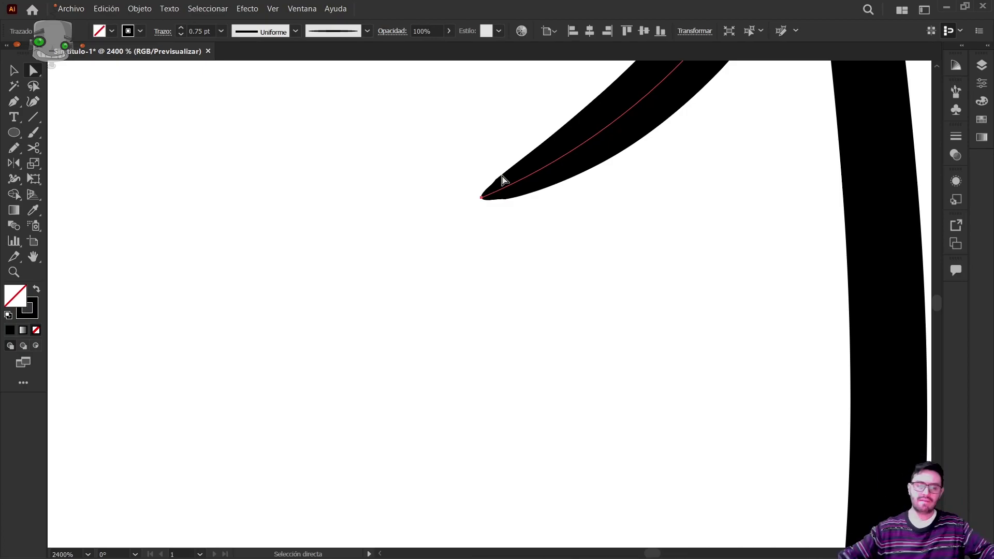
pyautogui.click(516, 365)
# Reshape the body stroke by moving its anchors and bending its curve with the direction handles
pyautogui.scroll(-8, 516, 365)
pyautogui.scroll(3, 552, 366)
pyautogui.click(603, 221)
pyautogui.moveTo(574, 227); pyautogui.dragTo(581, 277)
pyautogui.moveTo(560, 252); pyautogui.dragTo(559, 289)
pyautogui.moveTo(603, 221); pyautogui.dragTo(630, 258)
pyautogui.moveTo(608, 314); pyautogui.dragTo(577, 303)
pyautogui.click(460, 335)
# Reposition the end anchors of the lower pair of side branches along the central torso line
pyautogui.scroll(4, 455, 340)
pyautogui.moveTo(468, 321); pyautogui.dragTo(247, 280)
pyautogui.moveTo(363, 207); pyautogui.dragTo(261, 344)
pyautogui.moveTo(590, 180); pyautogui.dragTo(600, 233)
pyautogui.moveTo(266, 369)
pyautogui.mouseDown()
pyautogui.moveTo(337, 445)
pyautogui.moveTo(280, 419)
pyautogui.mouseUp()
# Join the upper side branches to the central torso line and bend the right branch with its direction handle
pyautogui.scroll(-4, 338, 446)
pyautogui.click(345, 220)
pyautogui.moveTo(272, 177); pyautogui.dragTo(276, 189)
pyautogui.moveTo(344, 220)
pyautogui.mouseDown()
pyautogui.moveTo(357, 214)
pyautogui.moveTo(373, 248)
pyautogui.mouseUp()
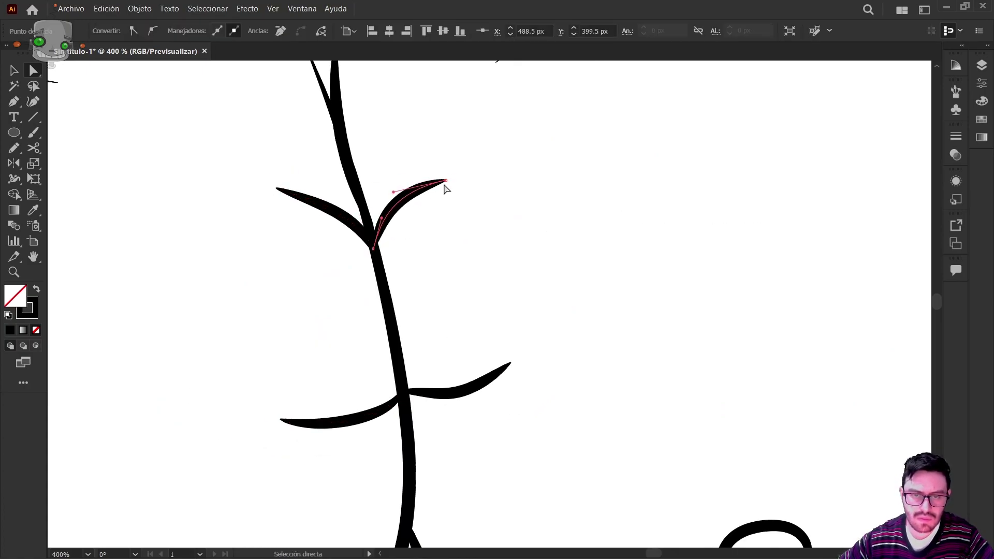
pyautogui.moveTo(395, 192); pyautogui.dragTo(400, 184)
pyautogui.scroll(-5, 455, 277)
pyautogui.scroll(4, 505, 264)
pyautogui.press('v')
pyautogui.click(233, 263)
pyautogui.keyDown('shift'); pyautogui.click(285, 415); pyautogui.keyUp('shift')
pyautogui.click(542, 358)
pyautogui.scroll(-4, 542, 358)
# Move two loose stroke end anchors on the body onto their neighbouring lines
pyautogui.press('a')
pyautogui.scroll(9, 361, 450)
pyautogui.moveTo(299, 392); pyautogui.dragTo(340, 381)
pyautogui.click(506, 424)
pyautogui.scroll(-9, 507, 427)
pyautogui.scroll(9, 759, 440)
pyautogui.moveTo(651, 275); pyautogui.dragTo(703, 302)
pyautogui.click(763, 402)
# Tidy the next stroke junction by adjusting the two anchors that lie close together
pyautogui.scroll(-5, 762, 402)
pyautogui.scroll(4, 331, 398)
pyautogui.moveTo(326, 406); pyautogui.dragTo(335, 396)
pyautogui.click(326, 442)
pyautogui.moveTo(326, 441); pyautogui.dragTo(300, 443)
pyautogui.scroll(-4, 300, 443)
# Pull further open stroke ends into contact with the adjacent outline
pyautogui.scroll(7, 227, 386)
pyautogui.moveTo(227, 418)
pyautogui.mouseDown()
pyautogui.moveTo(204, 351)
pyautogui.moveTo(206, 279)
pyautogui.mouseUp()
pyautogui.scroll(-6, 460, 343)
pyautogui.scroll(5, 600, 218)
pyautogui.scroll(-5, 601, 207)
pyautogui.moveTo(592, 209); pyautogui.dragTo(653, 182)
pyautogui.scroll(4, 653, 193)
pyautogui.click(723, 210)
# Close the remaining small gaps by nudging two more stroke anchors onto the lines they should touch
pyautogui.scroll(-5, 722, 206)
pyautogui.scroll(5, 548, 191)
pyautogui.scroll(-5, 554, 312)
pyautogui.scroll(5, 363, 258)
pyautogui.moveTo(364, 258); pyautogui.dragTo(354, 250)
pyautogui.scroll(-5, 331, 228)
pyautogui.scroll(10, 311, 207)
pyautogui.moveTo(280, 187); pyautogui.dragTo(254, 229)
pyautogui.click(389, 239)
pyautogui.scroll(-10, 389, 239)
# Select the 0.75 pt front hairline stroke and open its stroke options
pyautogui.click(451, 122)
pyautogui.click(982, 83)
pyautogui.click(845, 218)
pyautogui.click(982, 83)
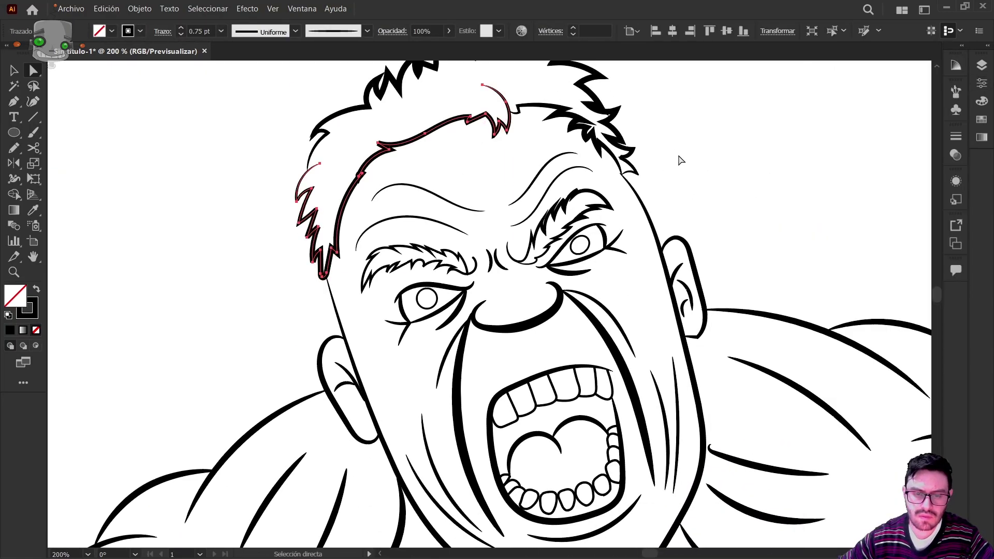
# Deselect the front hairline stroke and nudge two more stroke ends onto the adjacent lines to close their gaps
pyautogui.click(680, 160)
pyautogui.scroll(-5, 680, 160)
pyautogui.scroll(6, 645, 250)
pyautogui.scroll(-5, 695, 146)
pyautogui.scroll(4, 723, 312)
pyautogui.scroll(5, 717, 300)
pyautogui.scroll(-5, 722, 282)
pyautogui.scroll(5, 746, 194)
pyautogui.moveTo(524, 248); pyautogui.dragTo(493, 242)
pyautogui.scroll(-4, 561, 315)
pyautogui.moveTo(358, 378); pyautogui.dragTo(348, 371)
# Adjust three further loose stroke anchors across the drawing so their ends meet the neighbouring outlines
pyautogui.scroll(5, 358, 207)
pyautogui.moveTo(362, 203); pyautogui.dragTo(344, 213)
pyautogui.scroll(-5, 344, 213)
pyautogui.scroll(4, 637, 233)
pyautogui.moveTo(641, 234); pyautogui.dragTo(628, 233)
pyautogui.scroll(-5, 627, 233)
pyautogui.scroll(3, 668, 321)
pyautogui.moveTo(658, 324); pyautogui.dragTo(644, 318)
# Move the end anchor of the small finger stroke below the thumbnail up onto the thumb outline, and switch to the Selection tool with nothing selected
pyautogui.click(628, 397)
pyautogui.click(544, 453)
pyautogui.moveTo(544, 452); pyautogui.dragTo(546, 444)
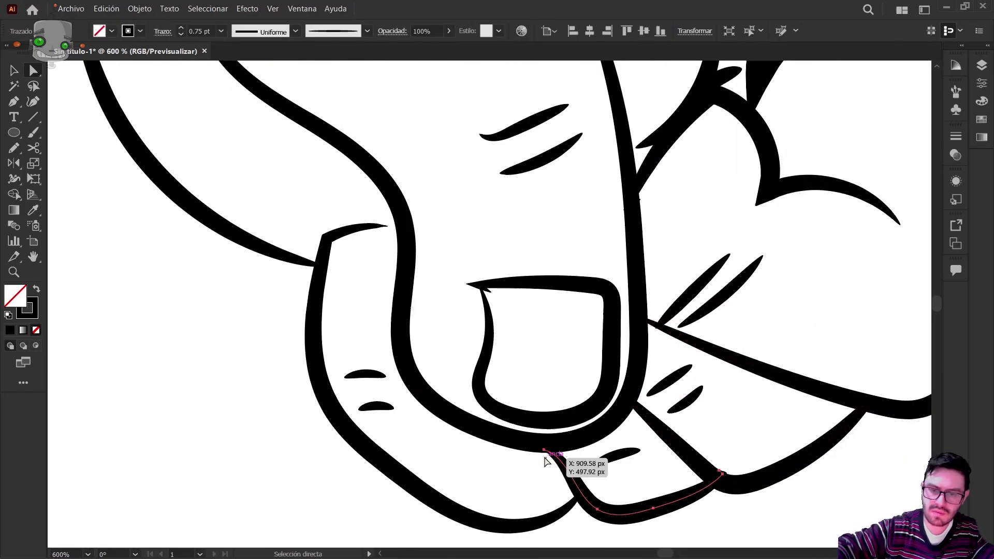
pyautogui.click(524, 304)
pyautogui.scroll(-6, 764, 402)
pyautogui.click(14, 70)
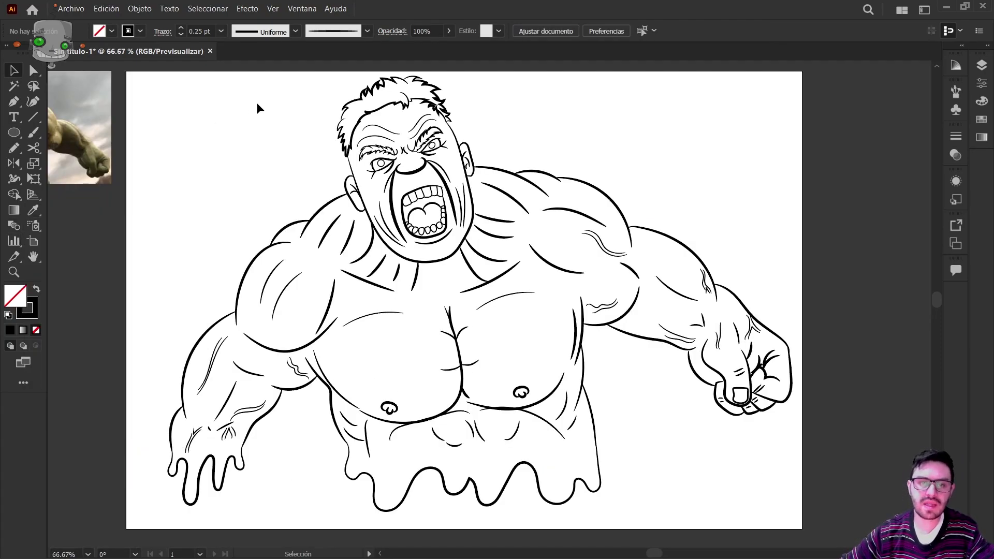